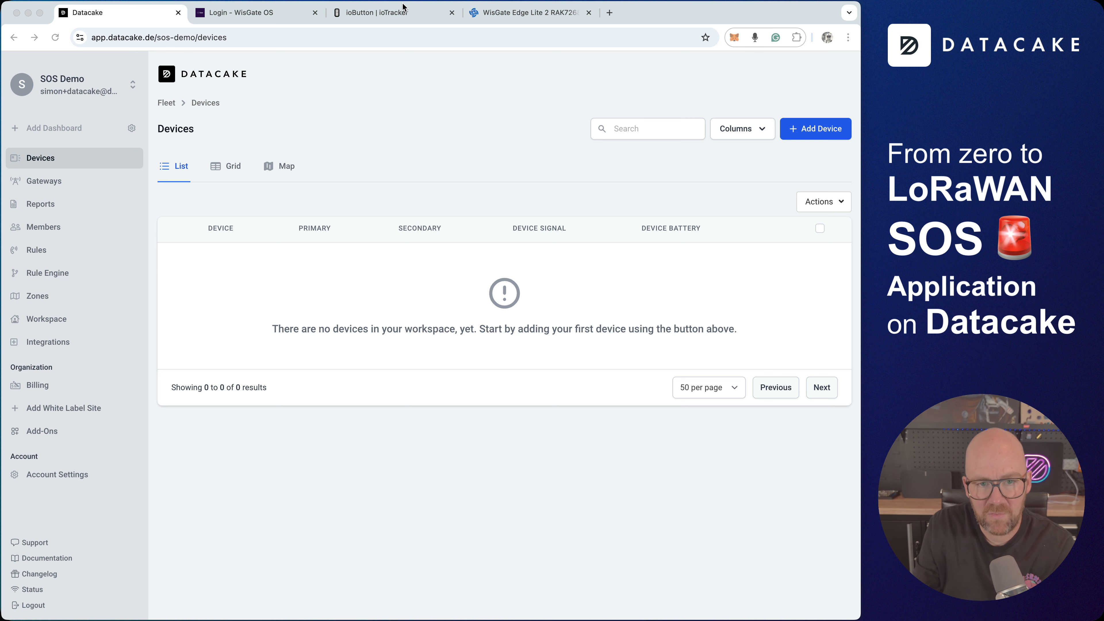
Step: View the ioButton product page, then open the Datacake login page in an incognito window
click(398, 14)
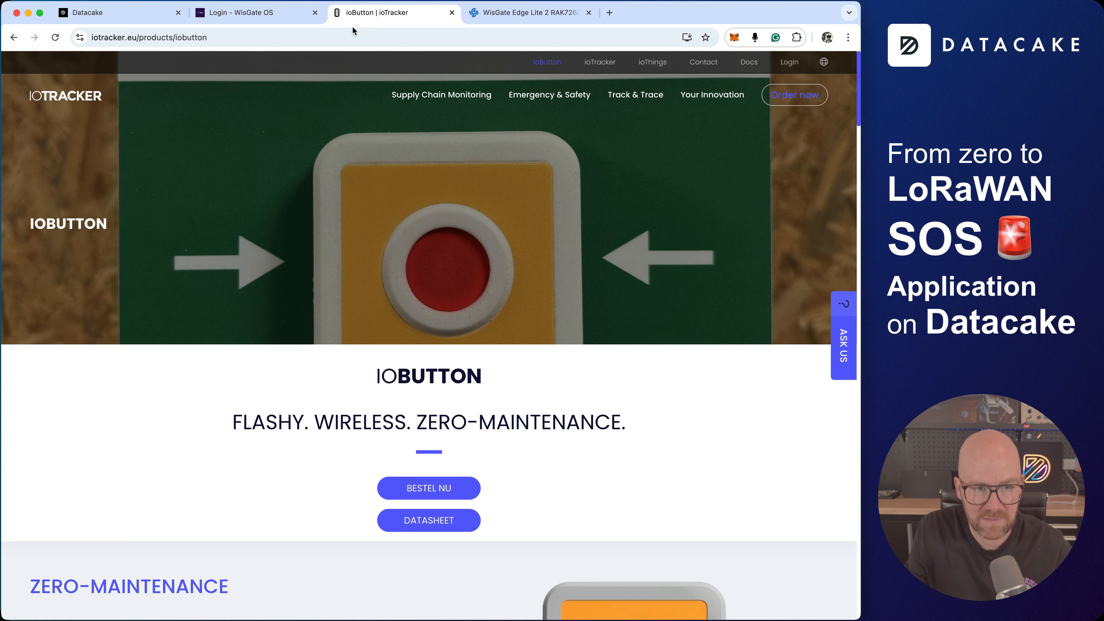
click(132, 19)
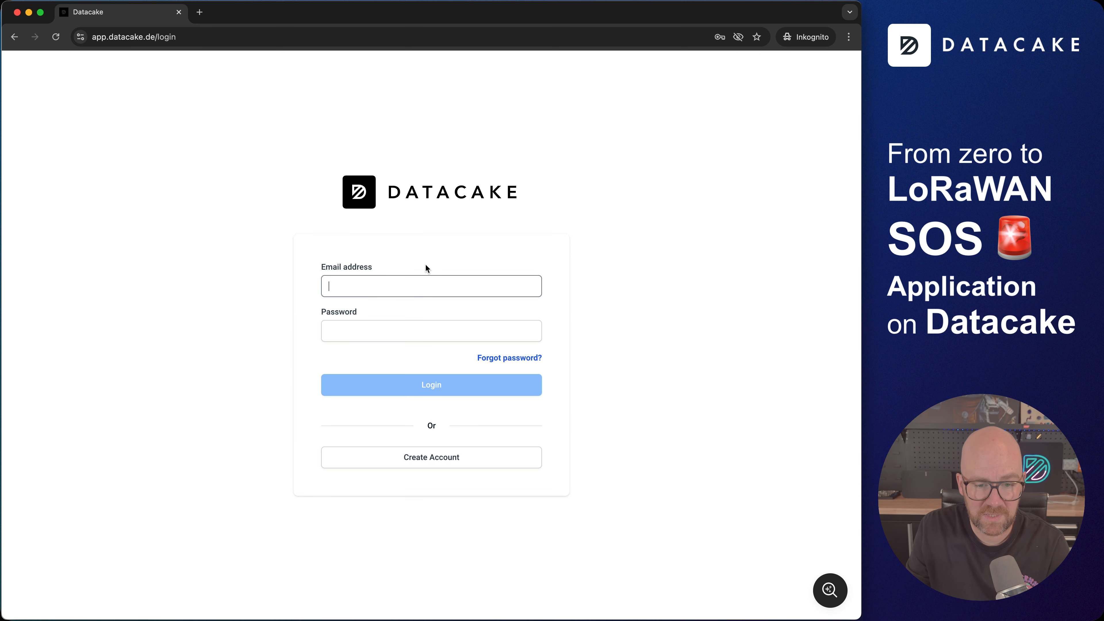
Step: Look over Datacake's Create Account form, then close the incognito window to return to the SOS Demo devices list
click(478, 458)
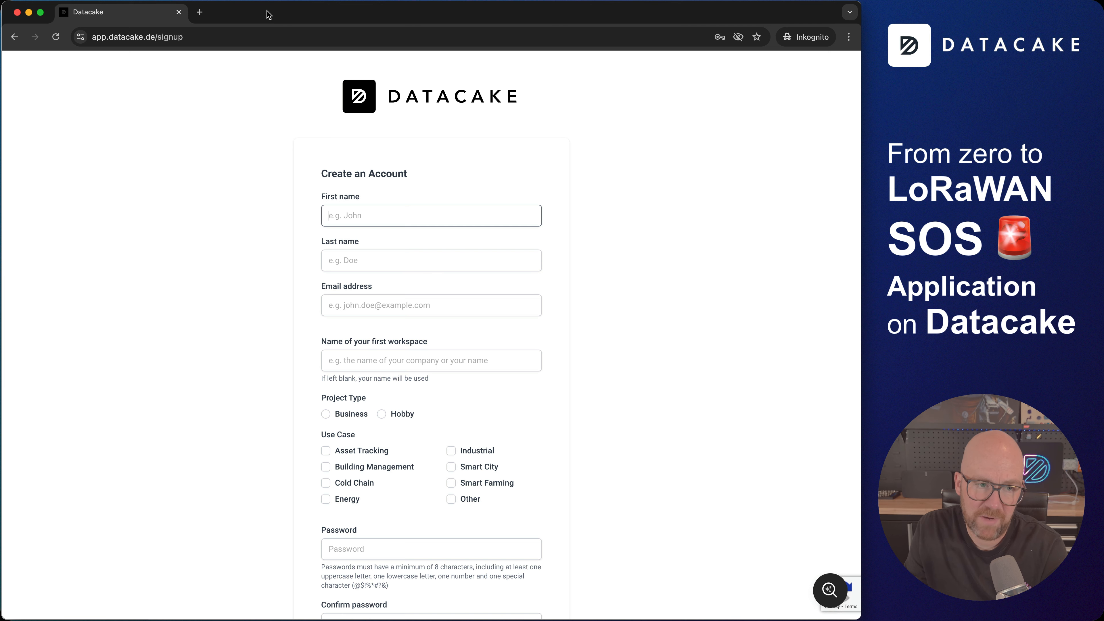
click(17, 12)
click(477, 184)
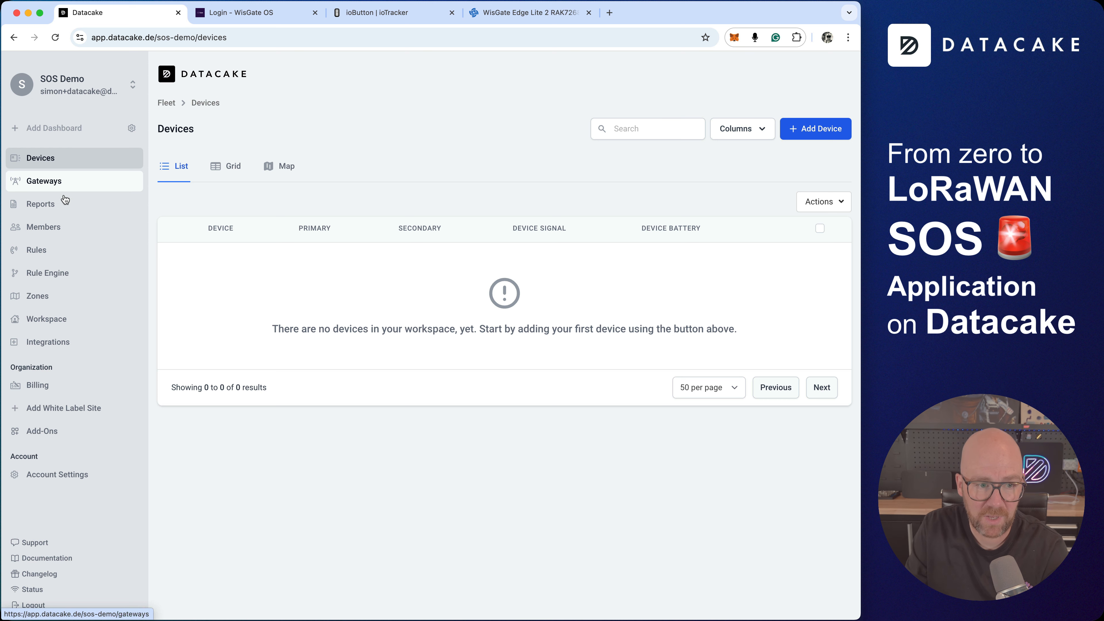
Step: Open the SOS Demo workspace's Gateways page from the left sidebar
click(53, 183)
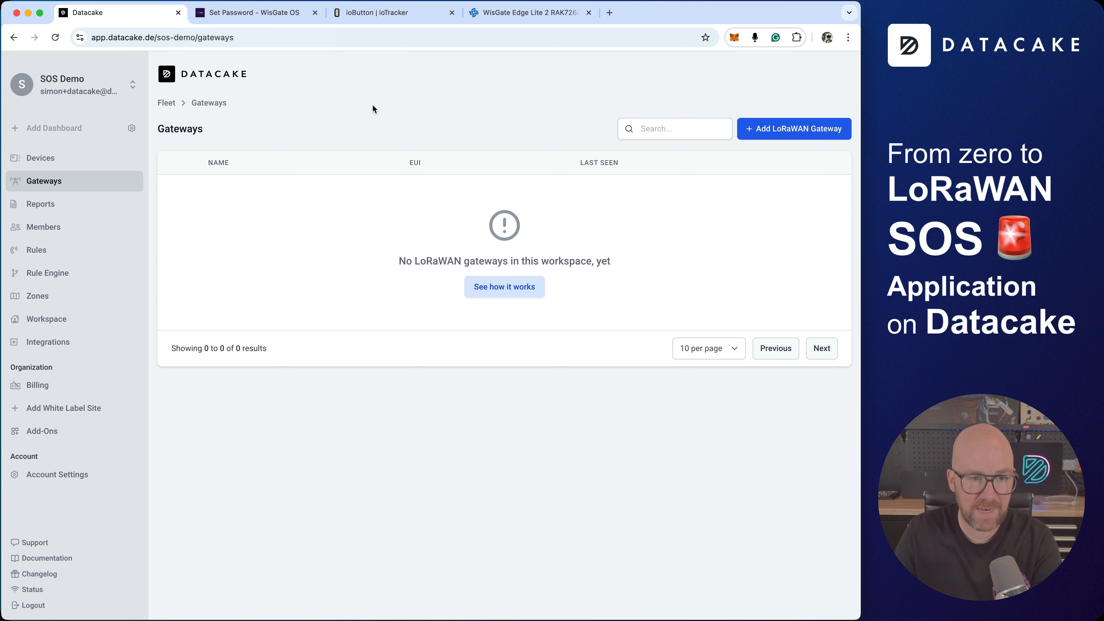
Step: Set the WisGate gateway's frequency plan to Germany (DE), region EU868, and confirm it
click(251, 20)
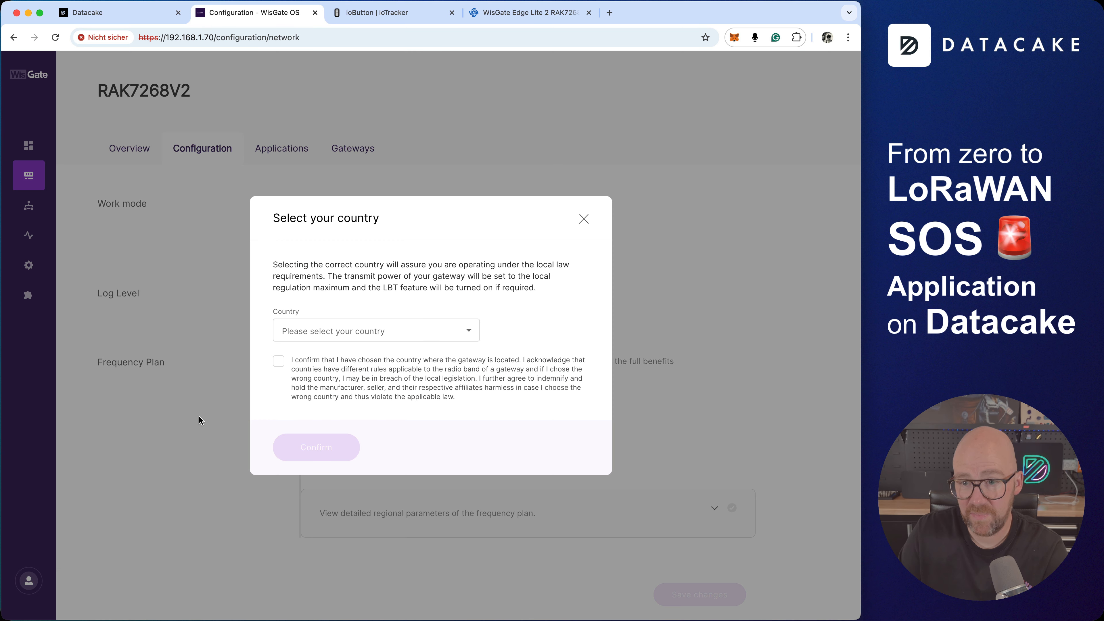
click(350, 336)
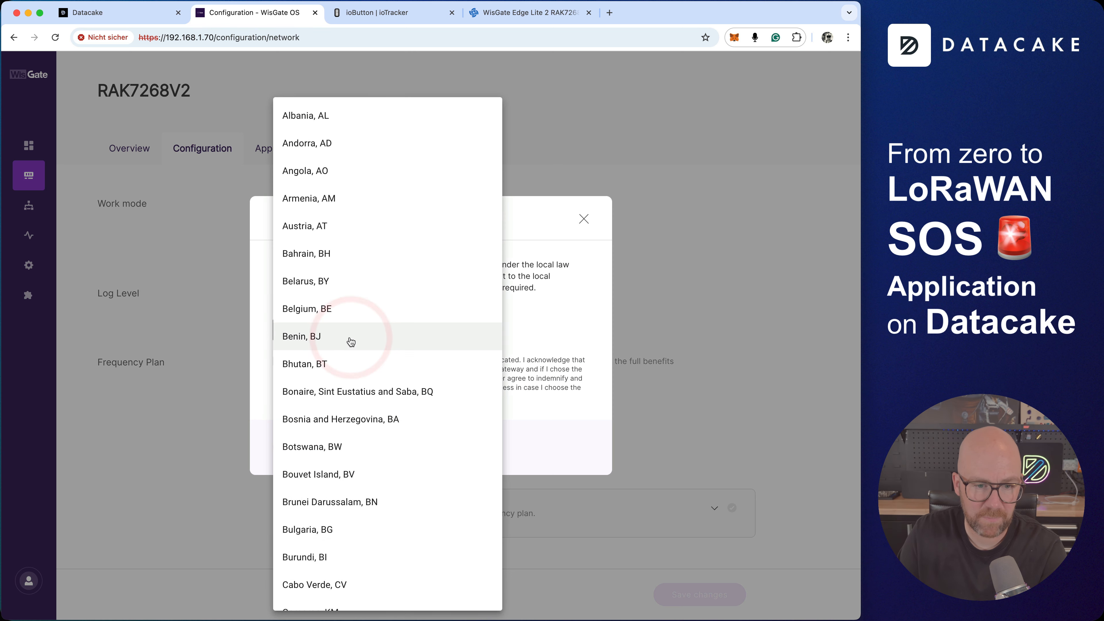
scroll(377, 393, down, 6)
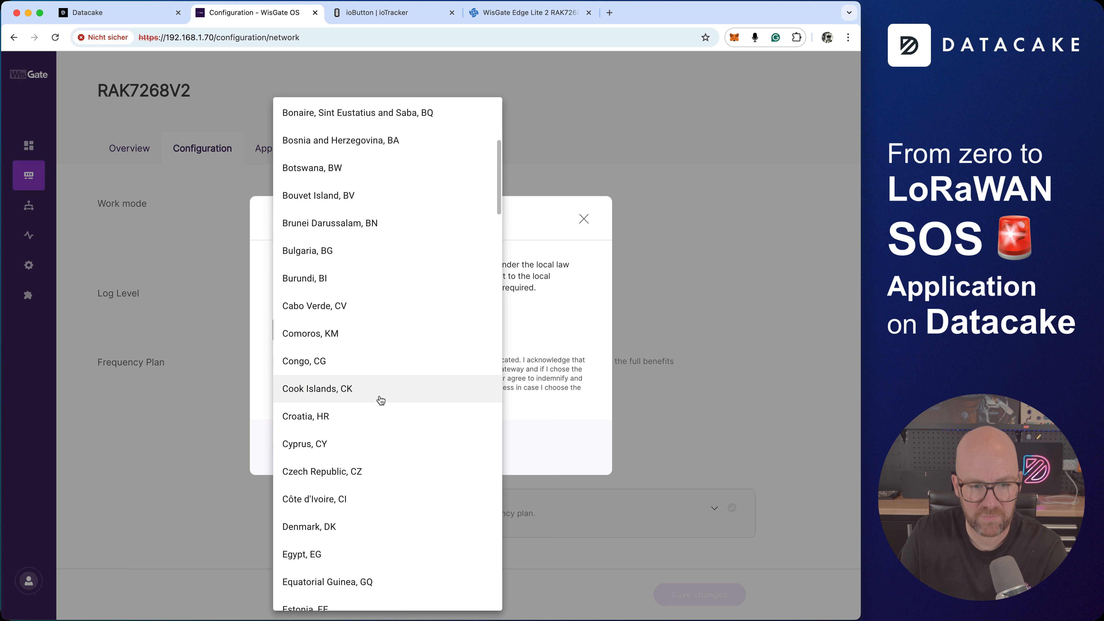
scroll(381, 400, down, 1)
scroll(381, 400, down, 5)
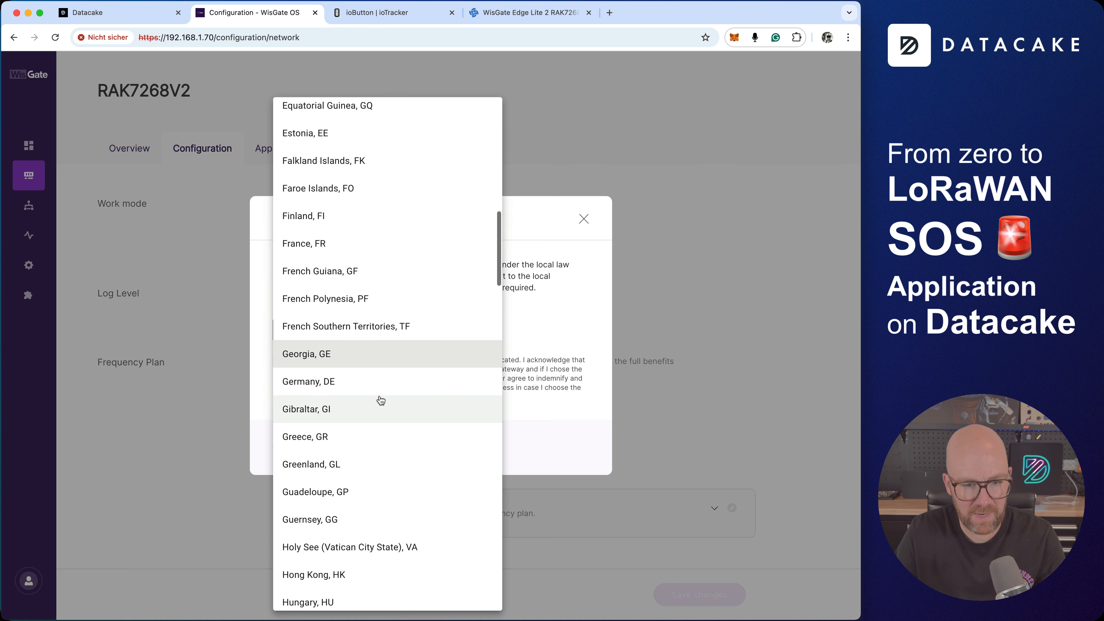
click(321, 382)
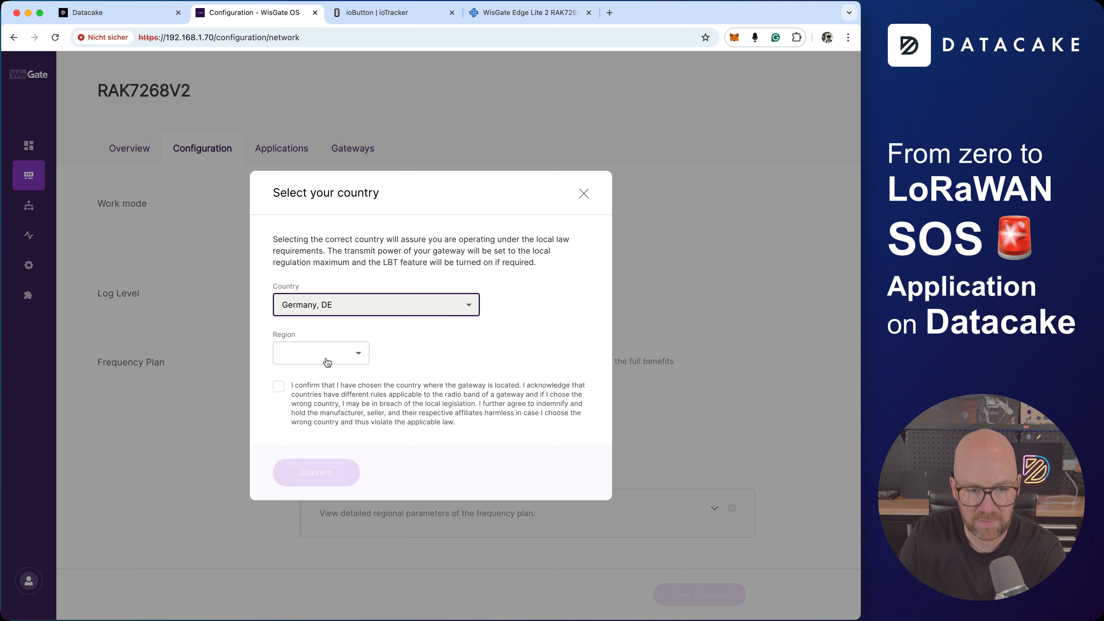
click(313, 354)
click(310, 357)
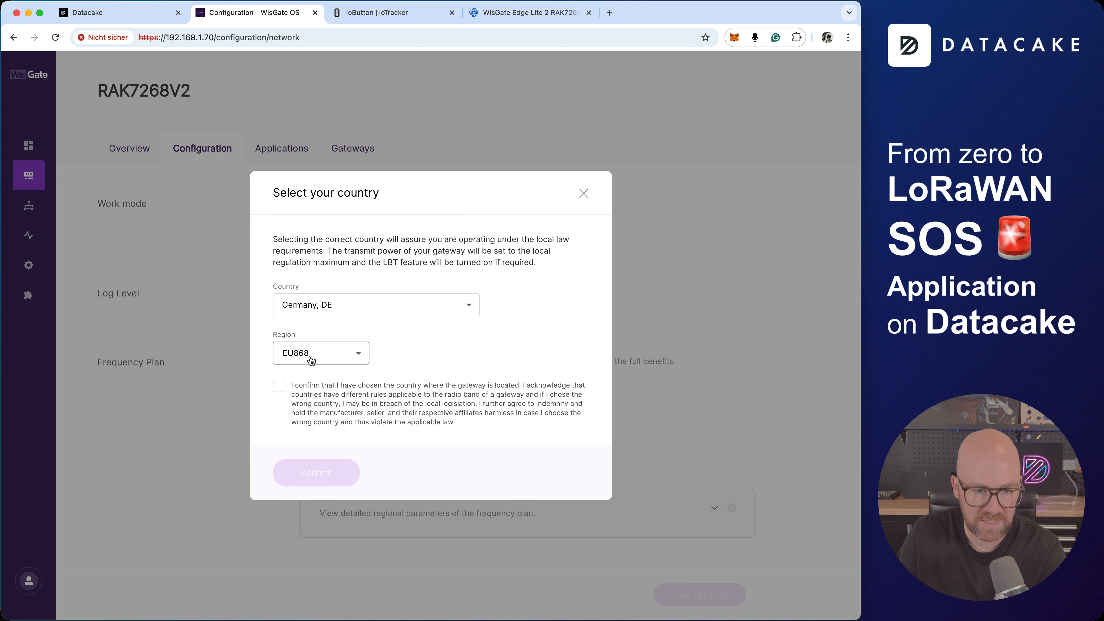
click(278, 388)
click(321, 468)
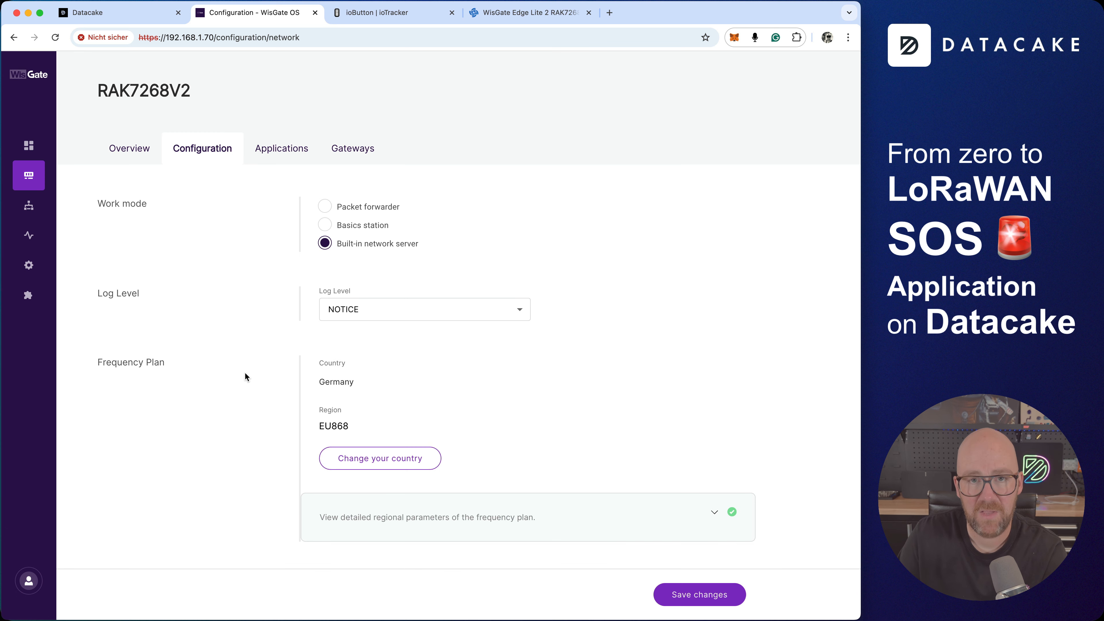
click(148, 24)
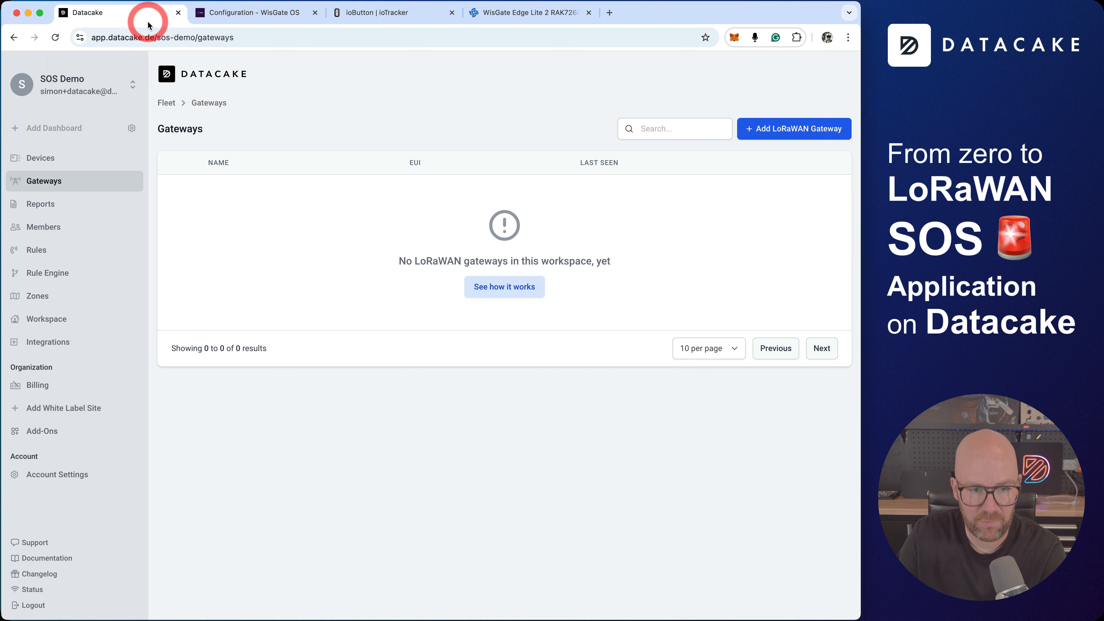
Step: Skim the LoRaWAN 'See how it works' getting-started docs, then close that tab
click(510, 292)
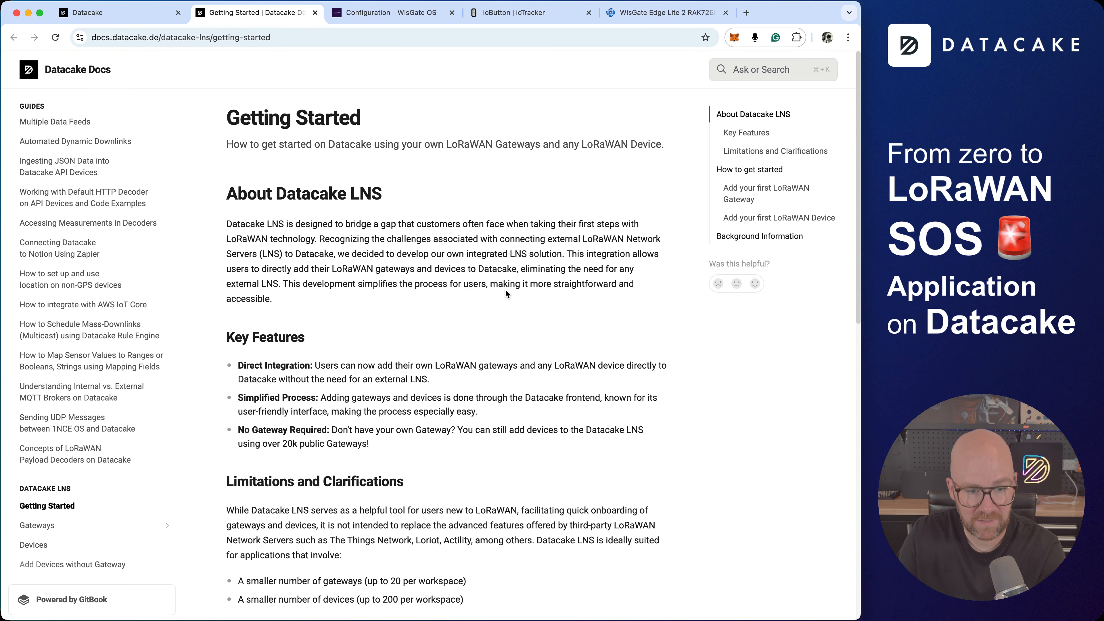
scroll(504, 288, down, 2)
scroll(504, 289, down, 12)
scroll(505, 294, up, 15)
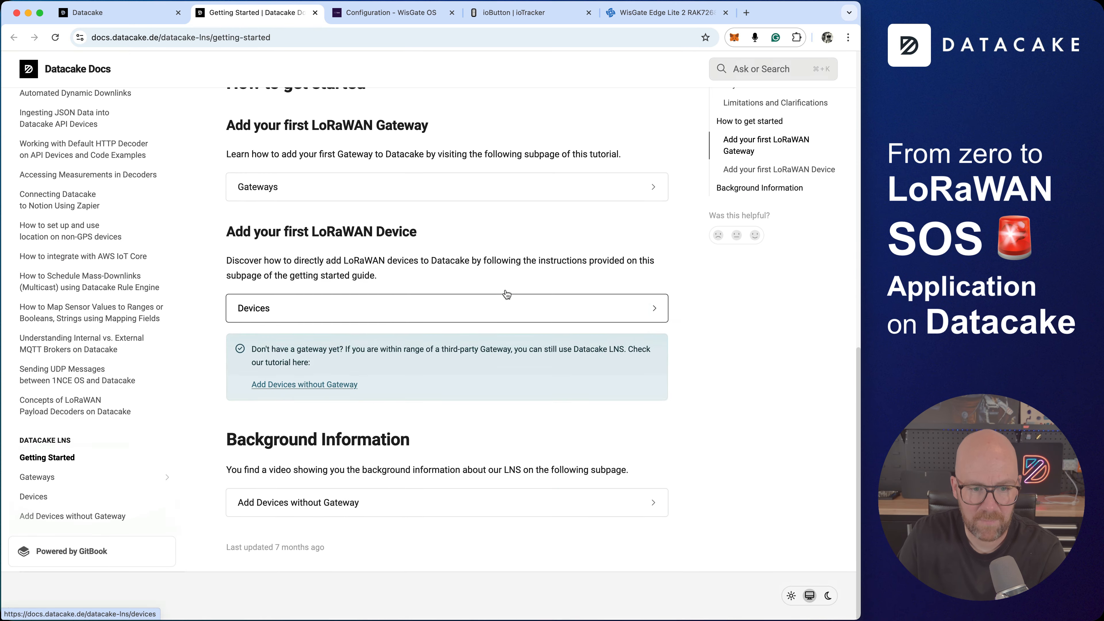
click(315, 12)
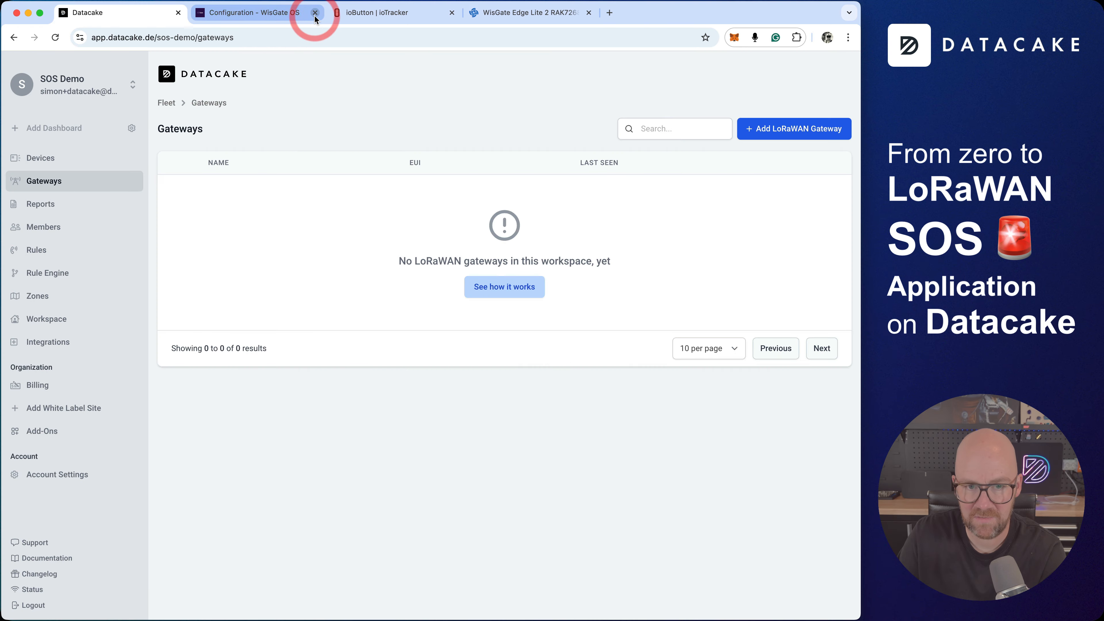
click(329, 313)
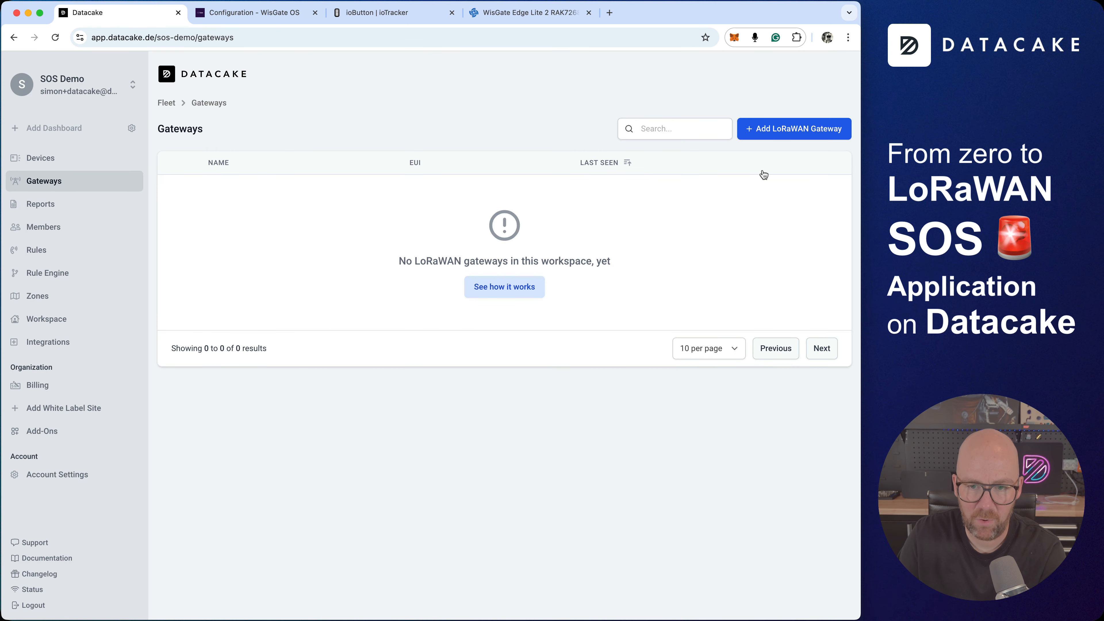
Step: Start a new LoRaWAN gateway named 'My First LoRa Gateway' on Europe 863-870 MHz
click(798, 137)
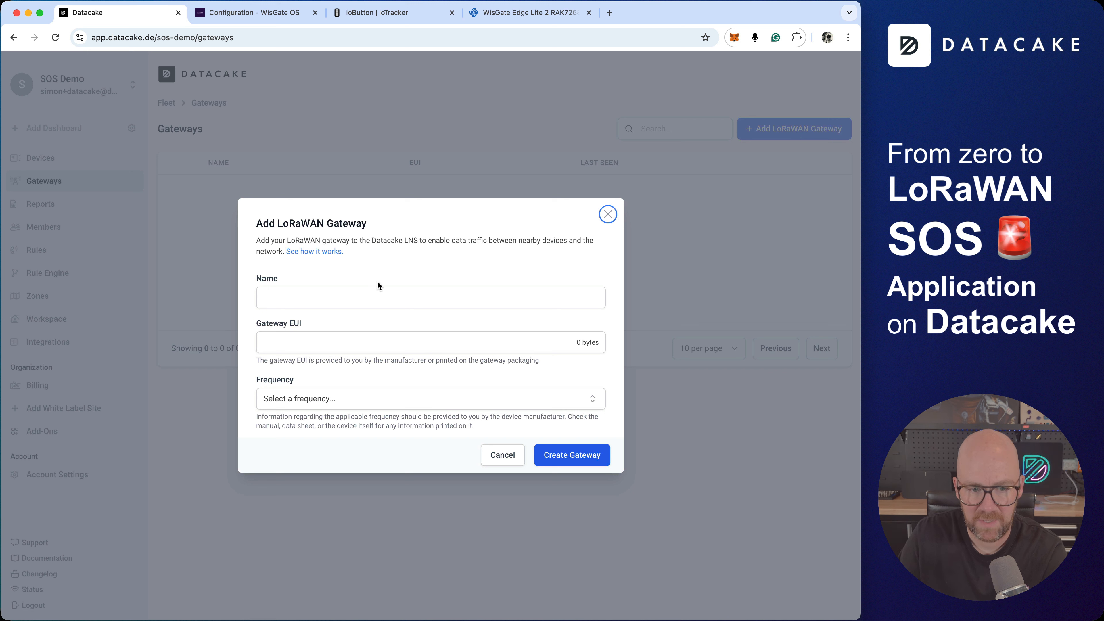
click(351, 292)
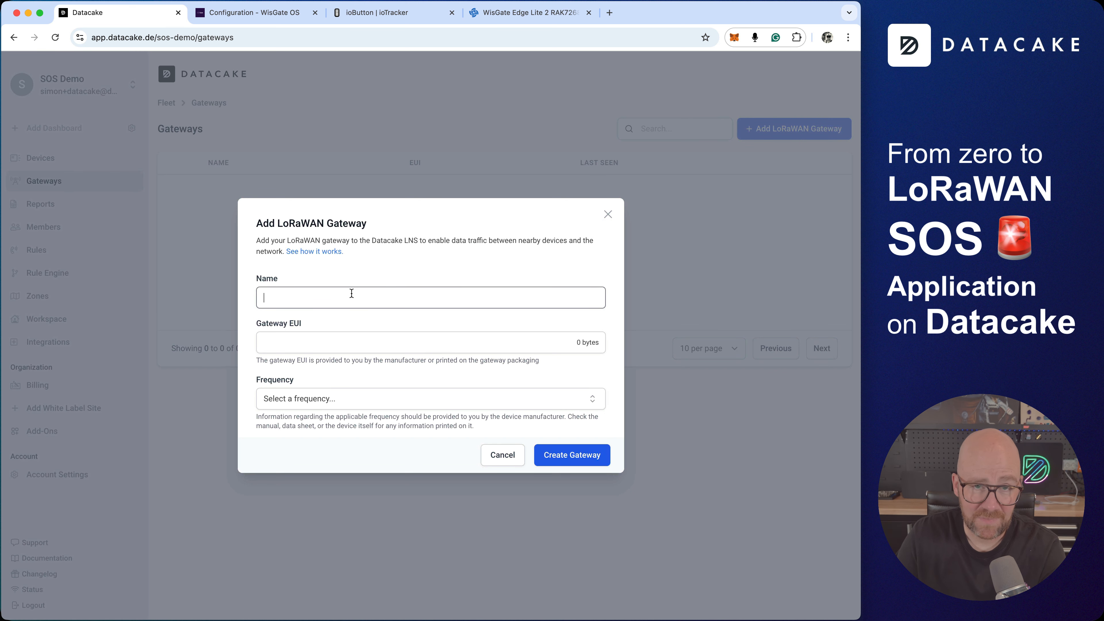
text(My )
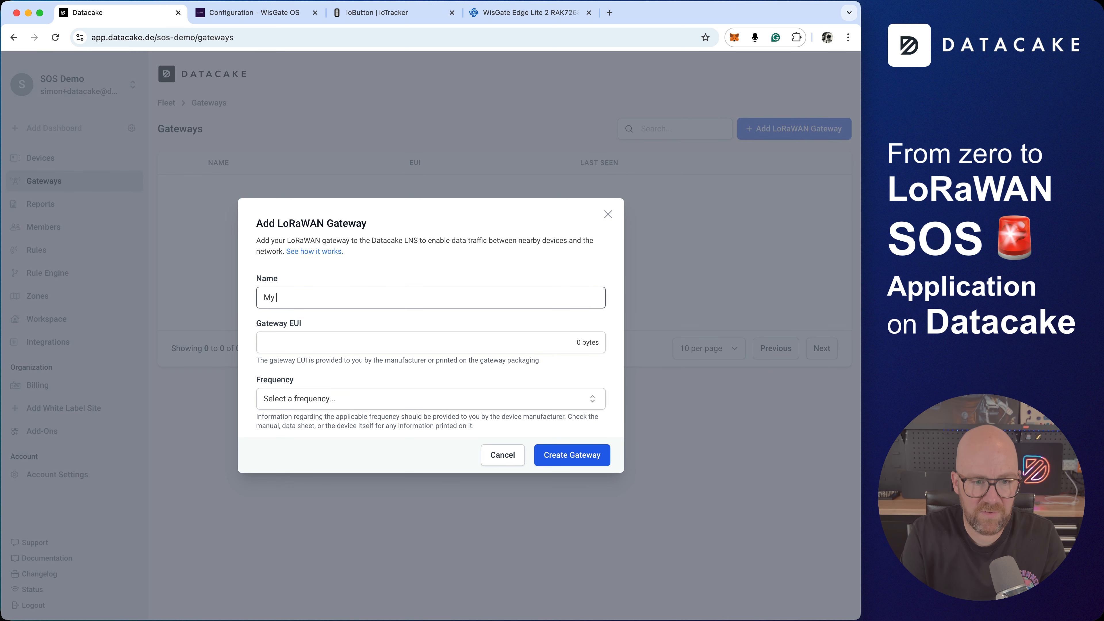
text(First LoRa G)
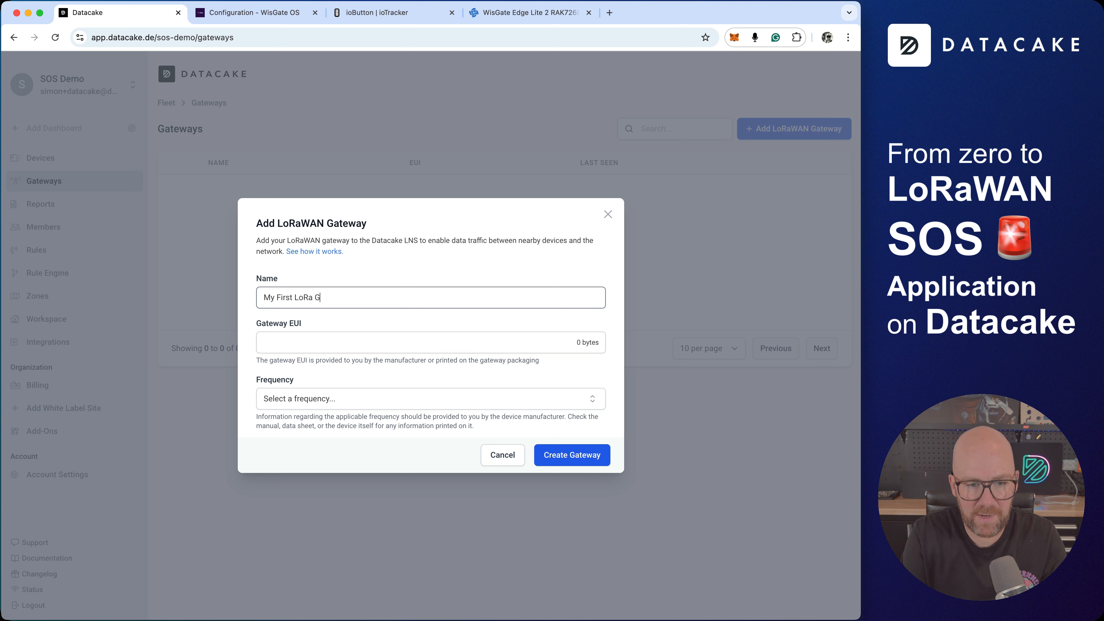
text(ateway)
key(Tab)
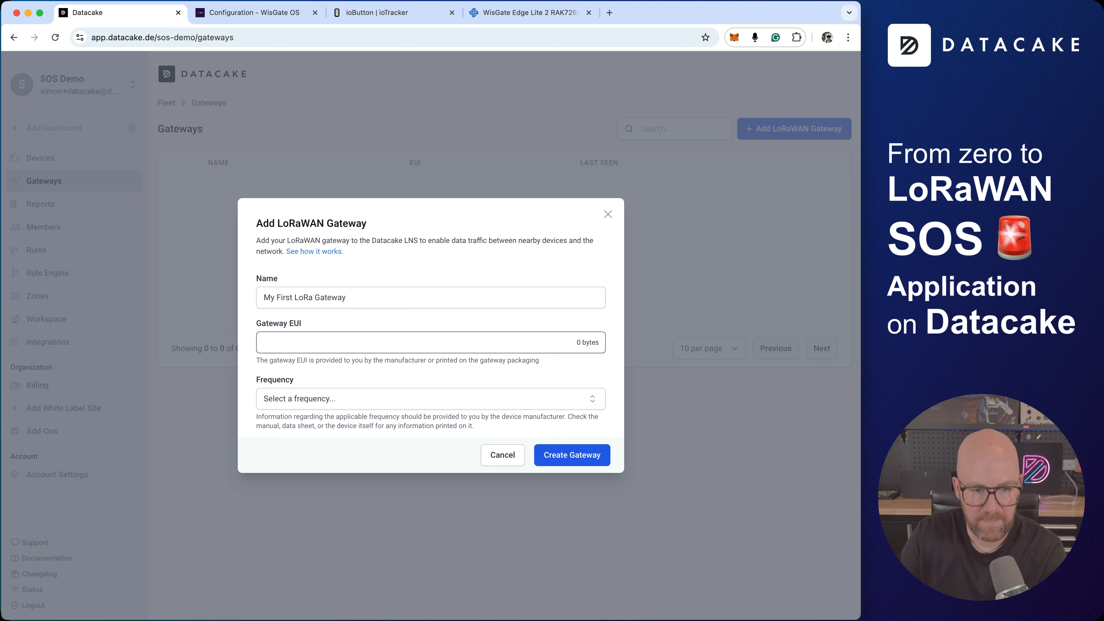
click(334, 401)
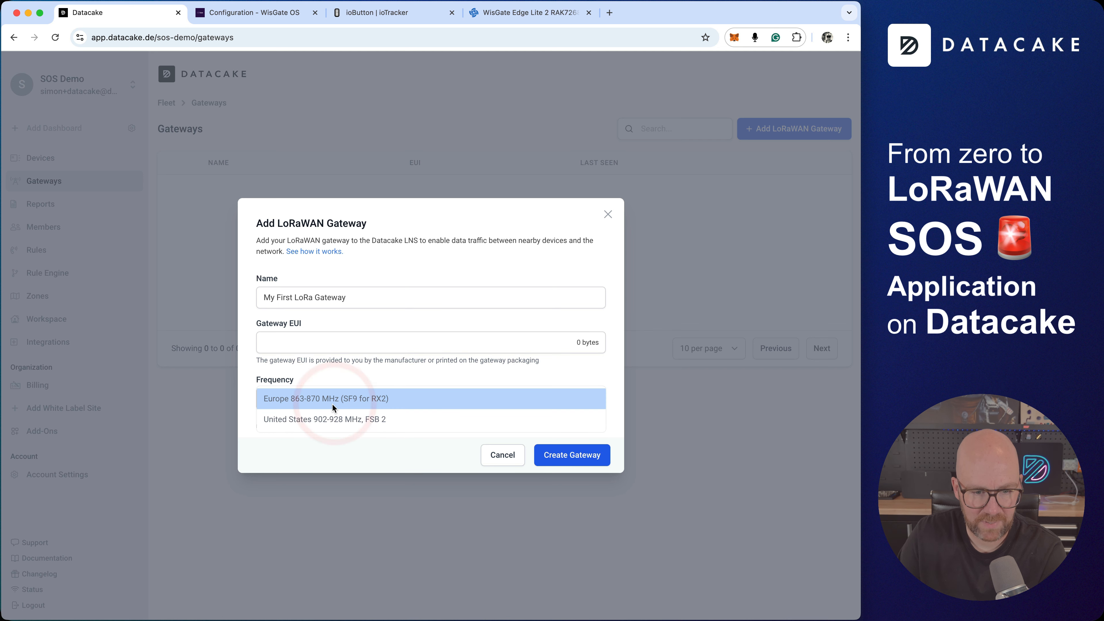
click(310, 400)
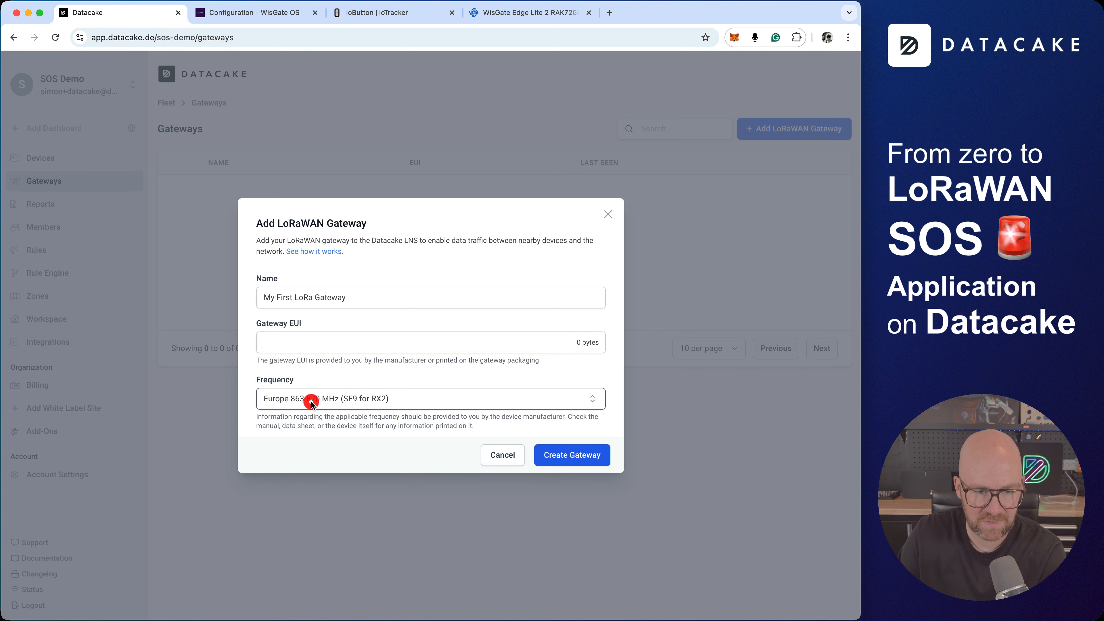
click(318, 342)
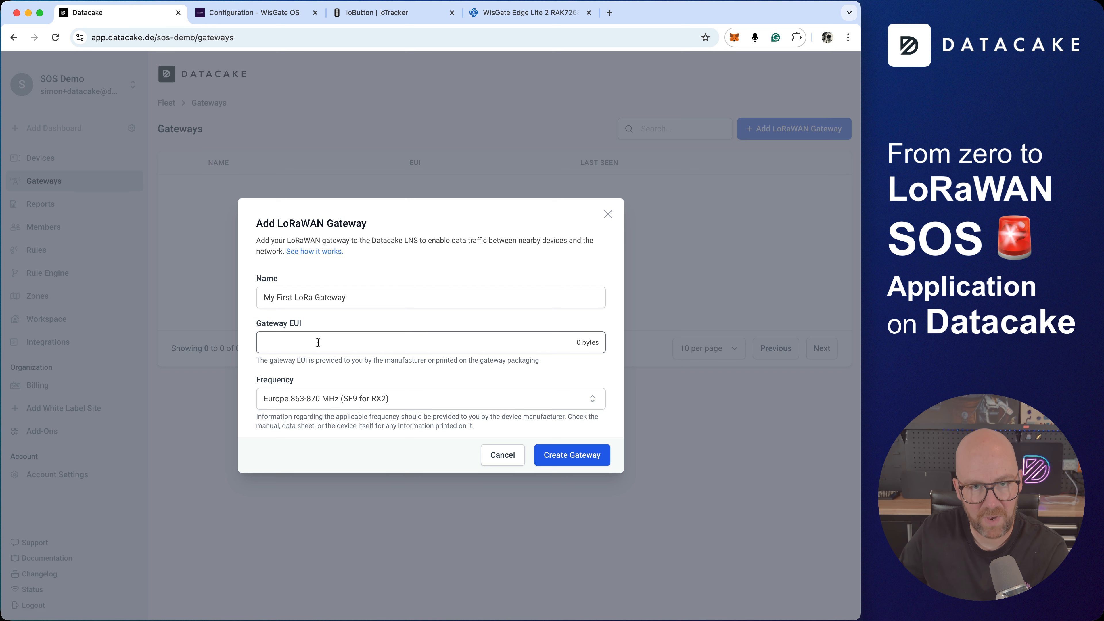
key(ctrl+Tab)
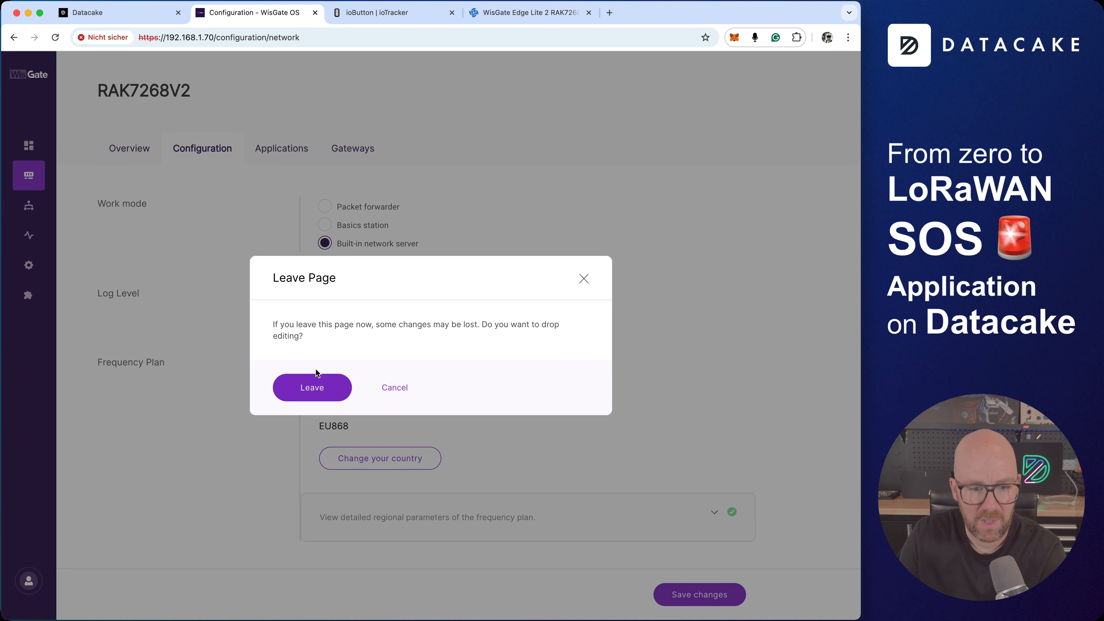
Step: Discard the WisGate configuration edits and copy the gateway EUI from Dashboard > Overview
click(314, 385)
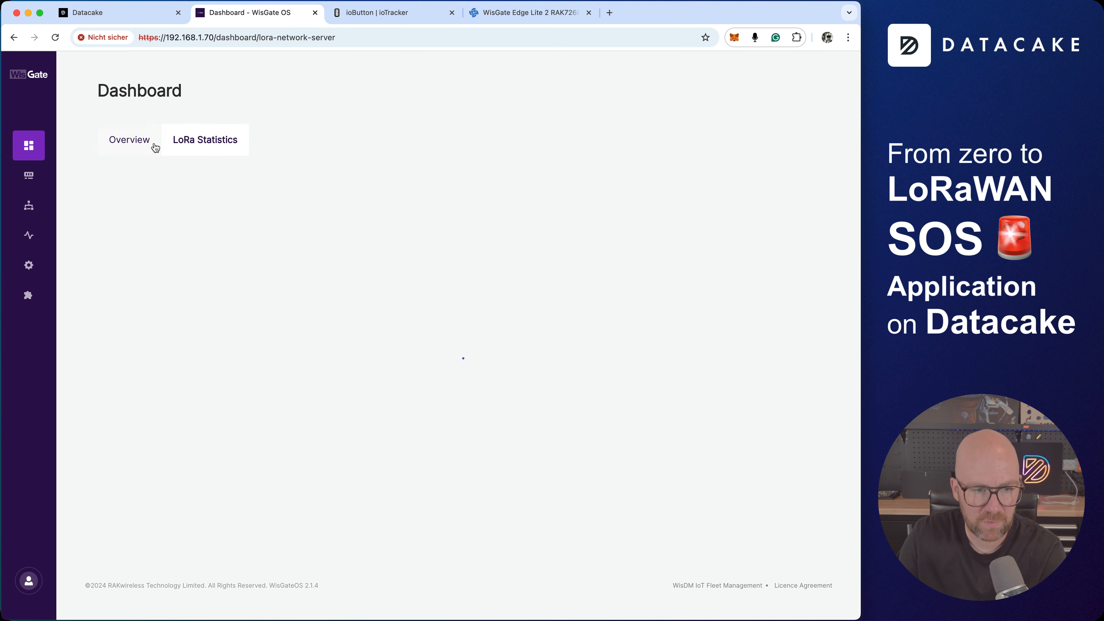
click(143, 143)
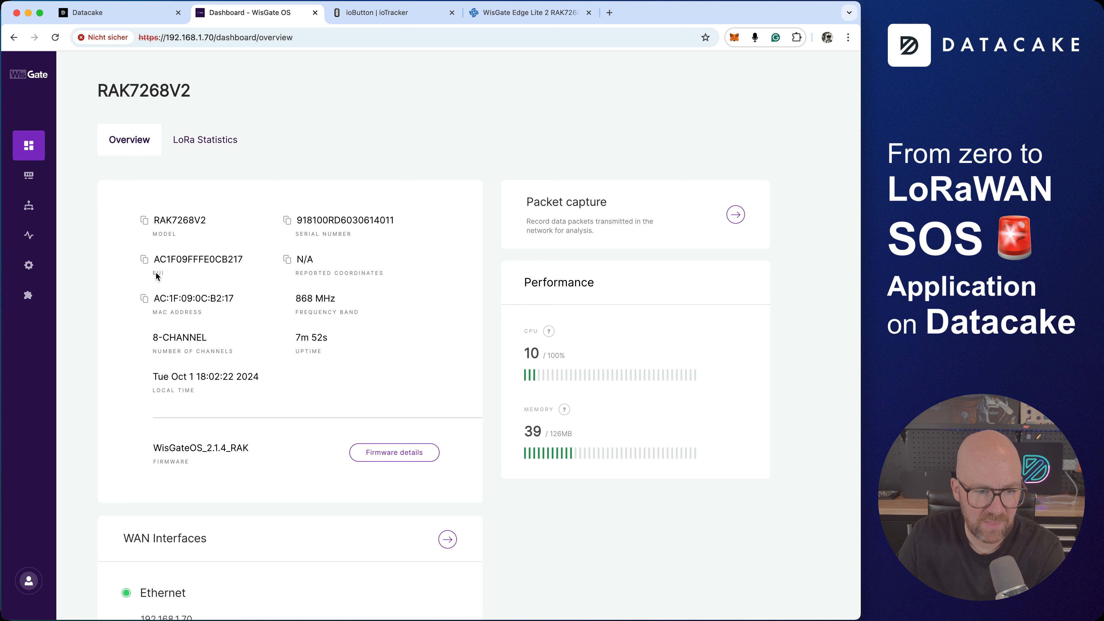
click(143, 261)
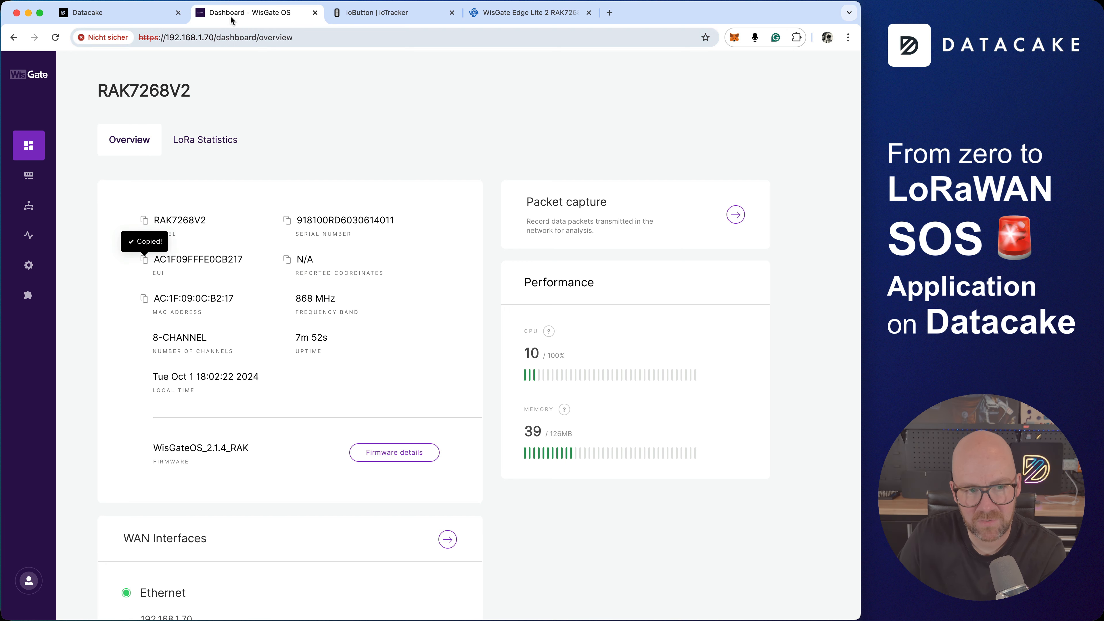
click(99, 17)
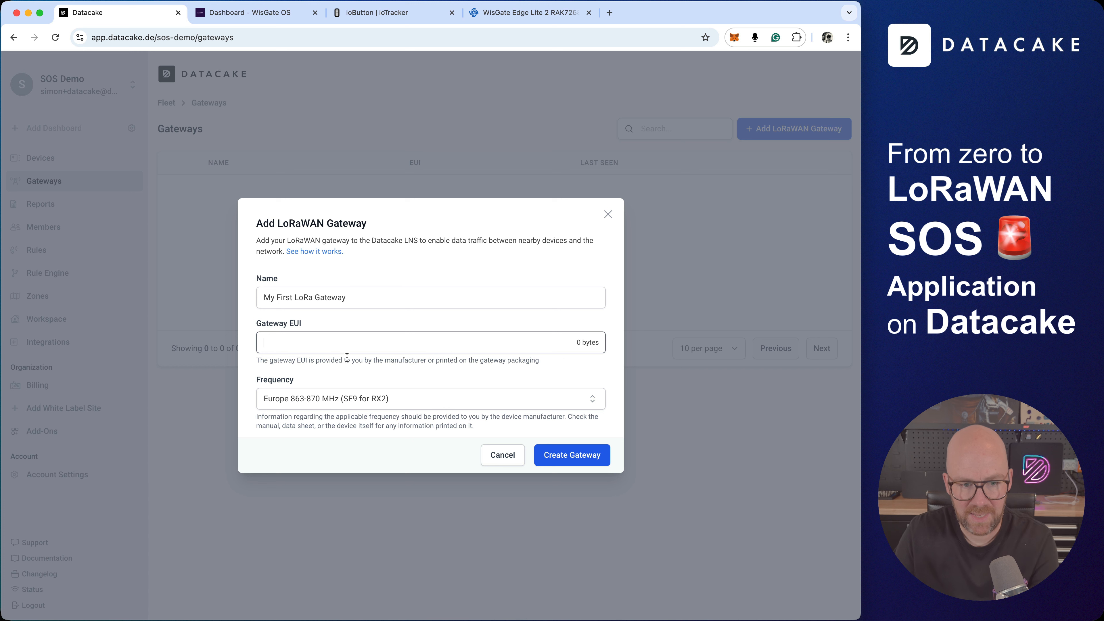
Step: Paste the copied EUI and create 'My First LoRa Gateway' to show its UDP connection settings
key(super+v)
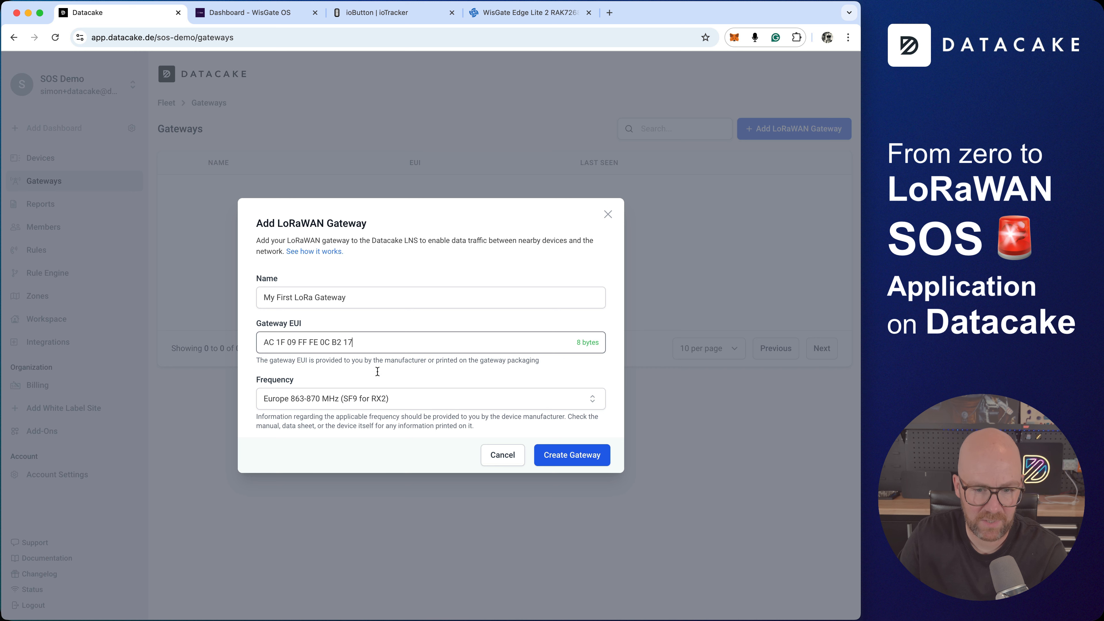
click(570, 456)
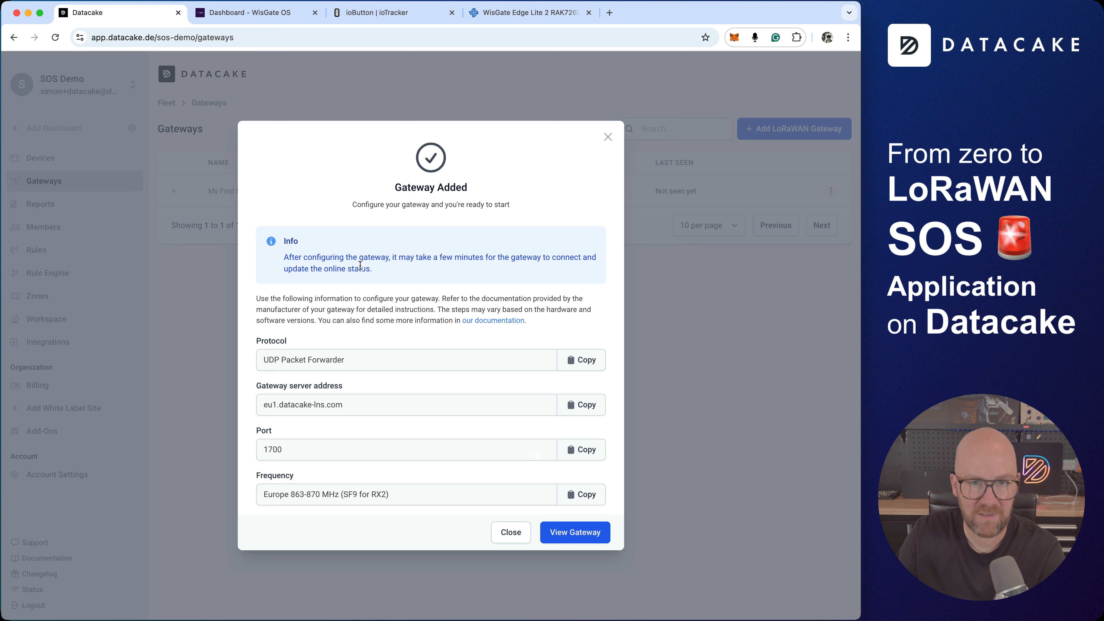
click(246, 16)
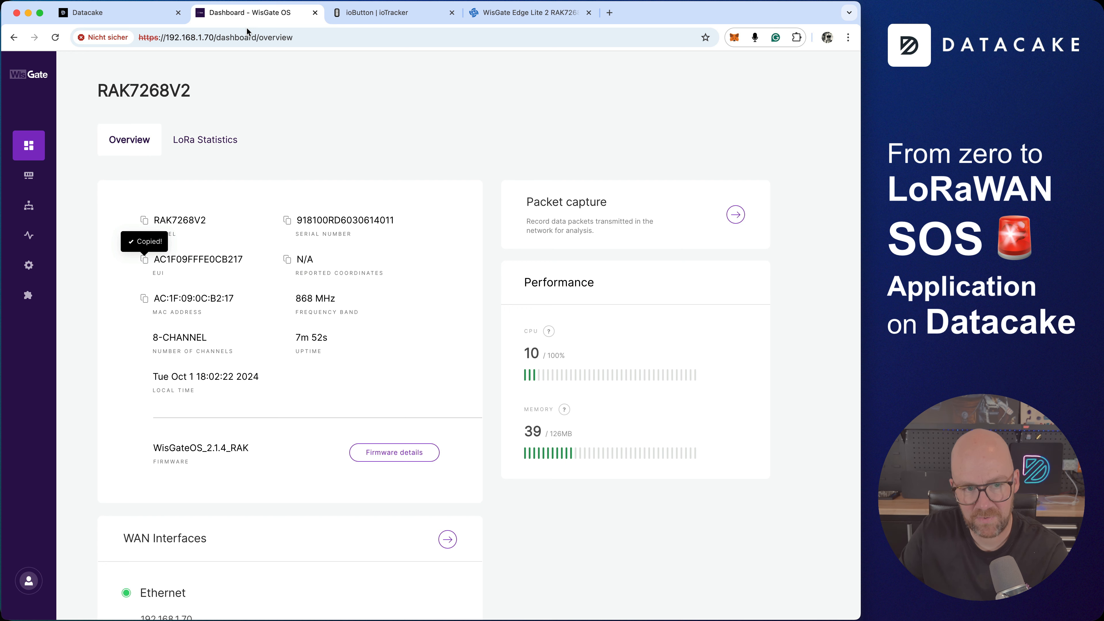
Step: Open WisGate OS's Configuration > Network page for the RAK7268V2 gateway
click(147, 16)
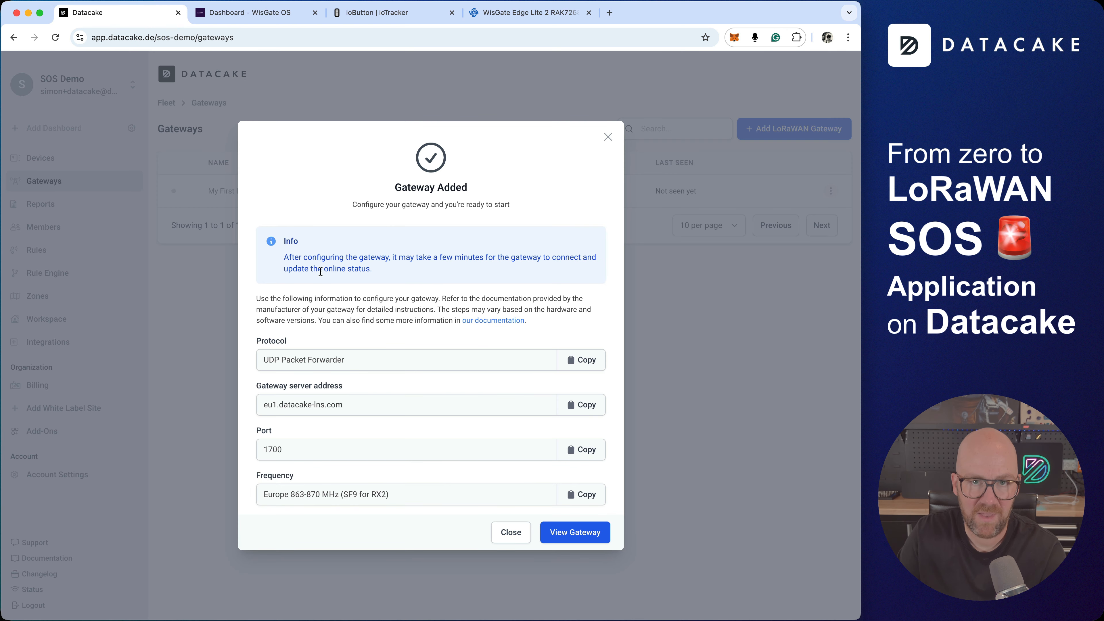
click(246, 13)
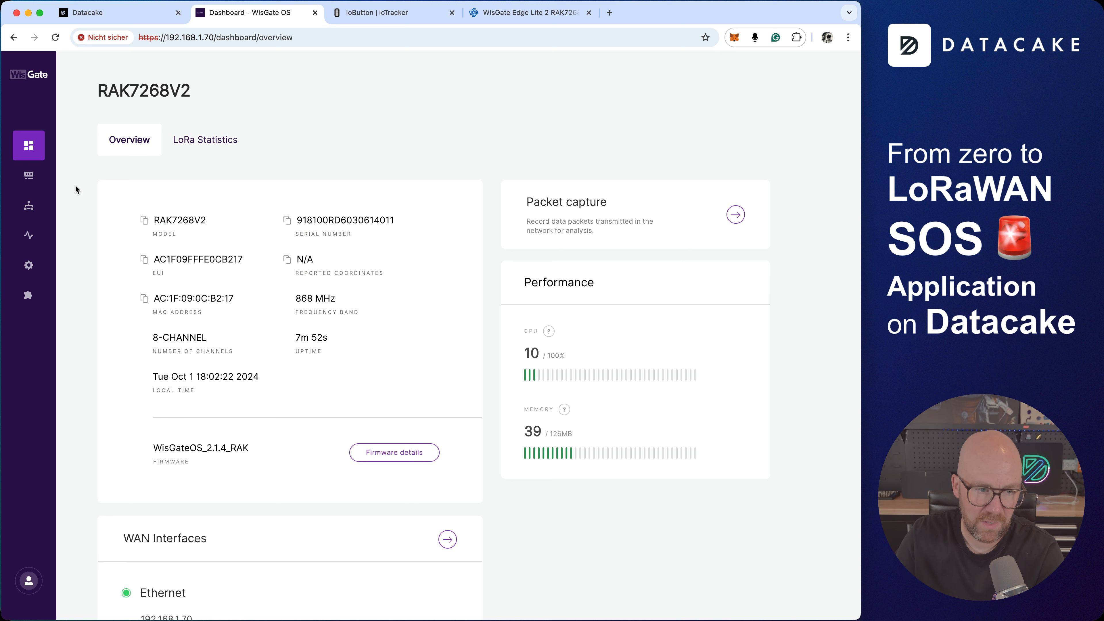
click(29, 181)
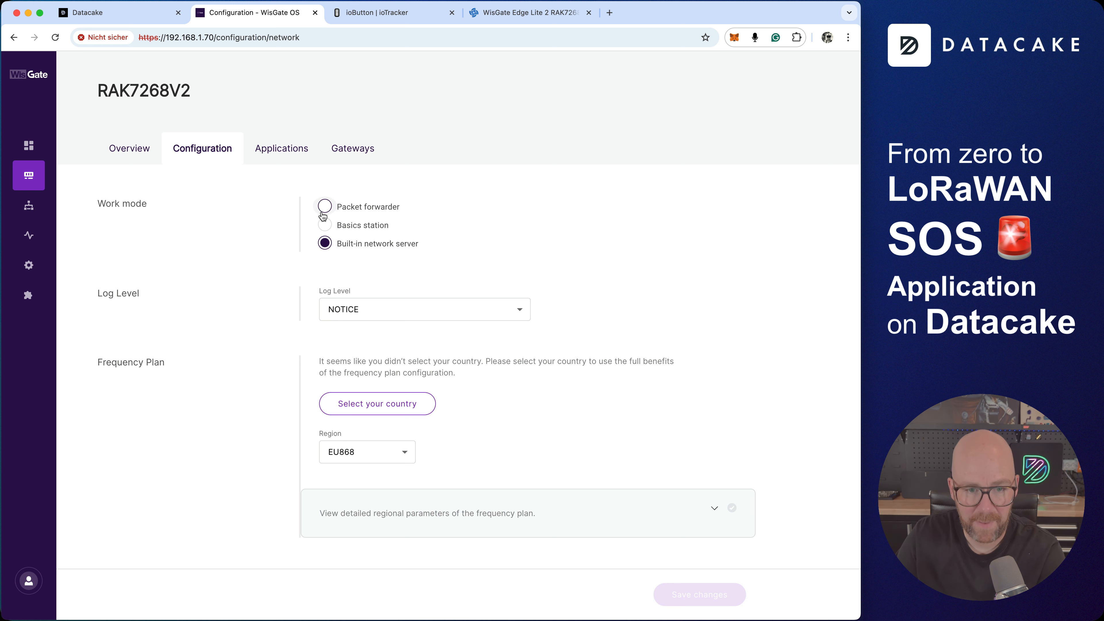
Step: Switch the work mode to Packet forwarder and expand Protocol to reveal the Semtech UDP parameters
click(352, 209)
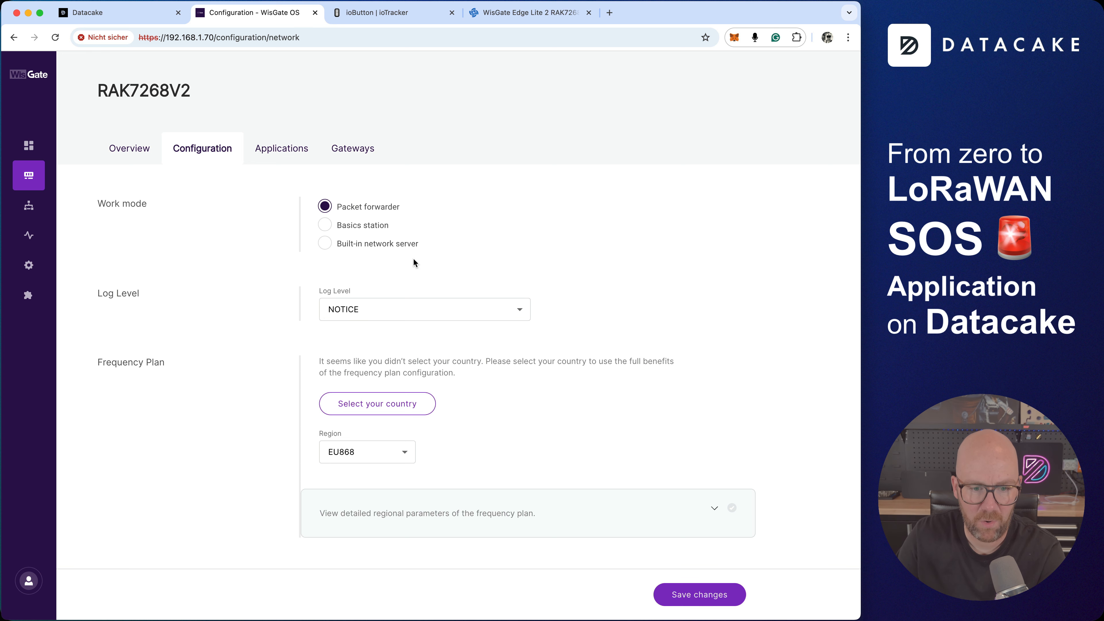
scroll(414, 258, down, 3)
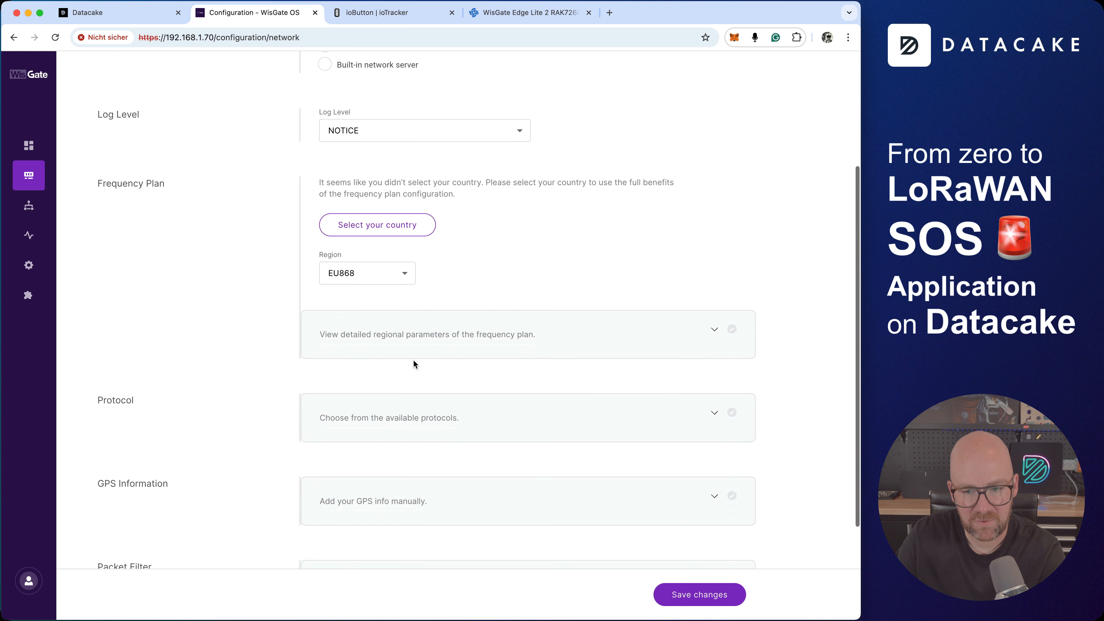
click(419, 338)
scroll(457, 346, down, 5)
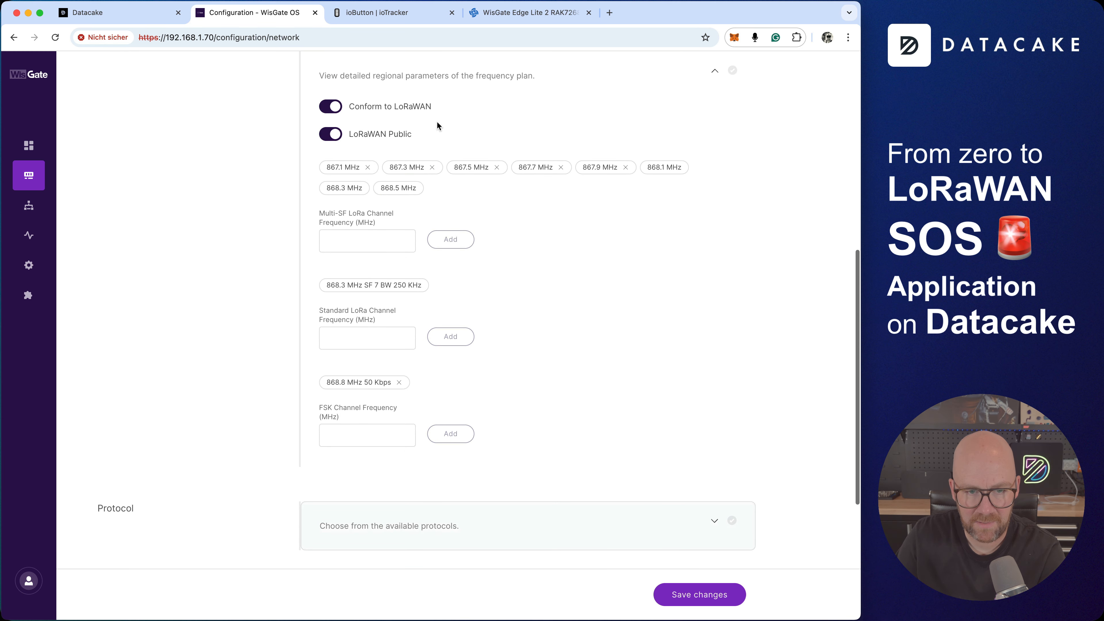
scroll(383, 233, up, 6)
scroll(442, 198, down, 2)
scroll(489, 375, down, 10)
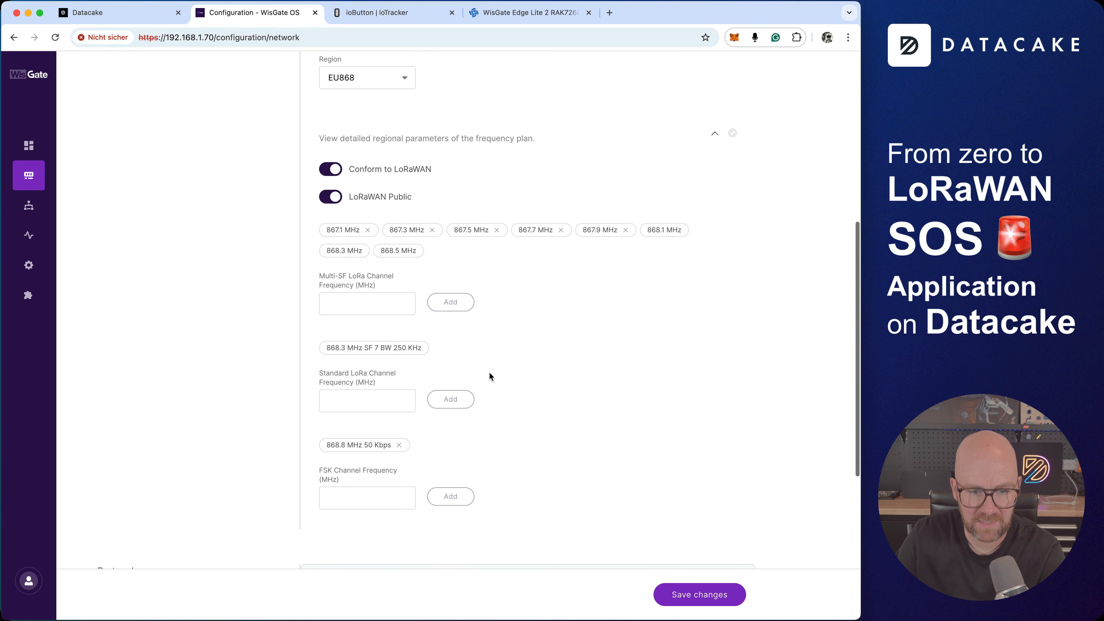
click(428, 292)
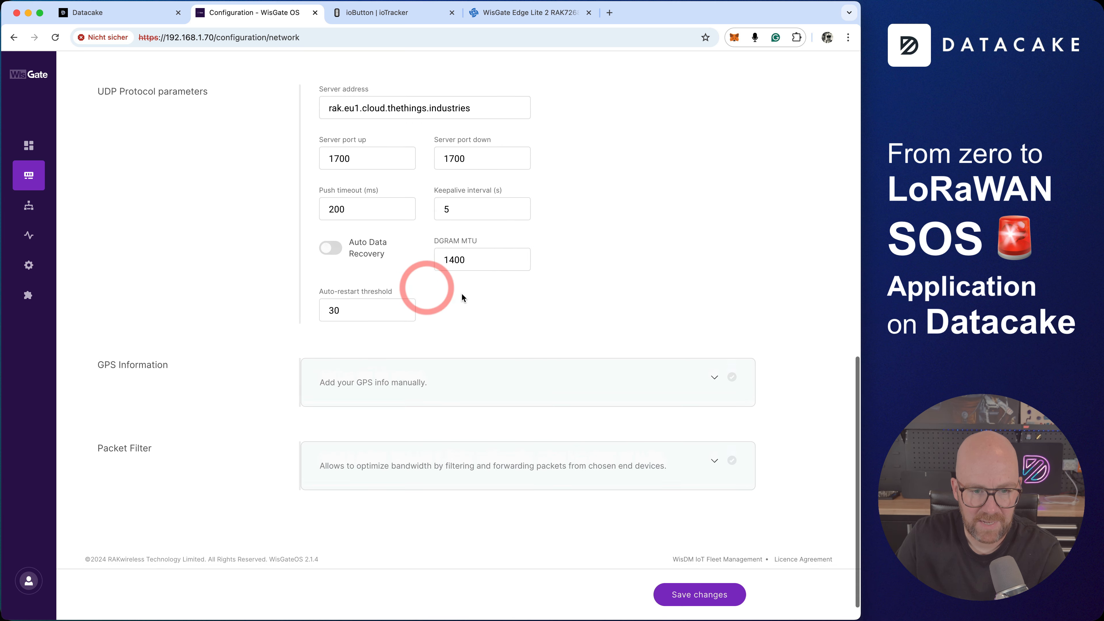
scroll(565, 305, up, 4)
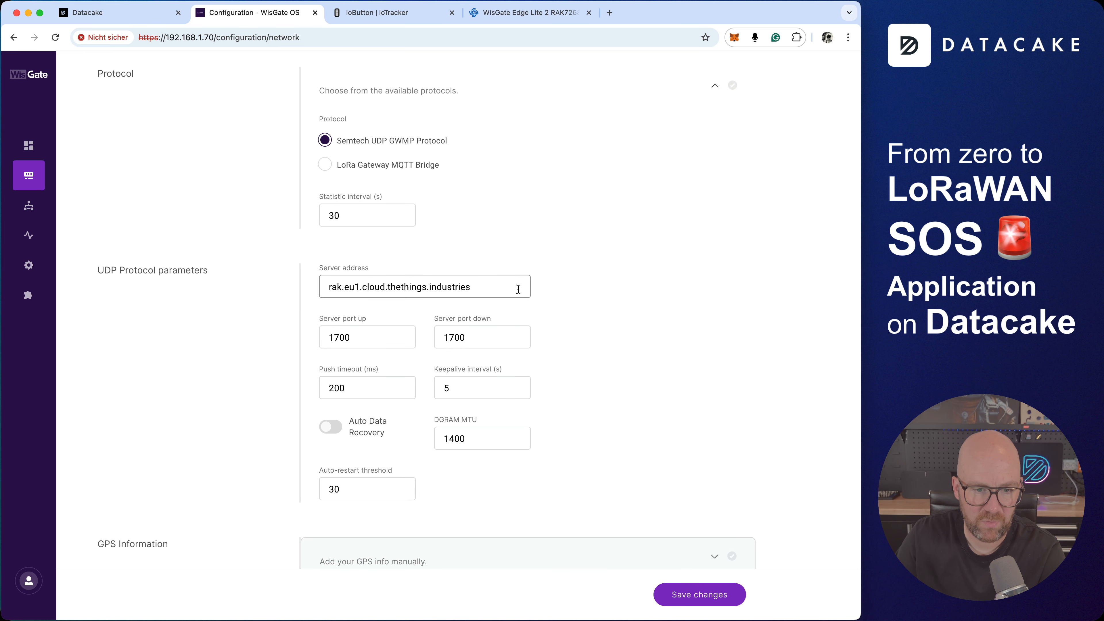
scroll(320, 269, down, 1)
drag(320, 266, 375, 266)
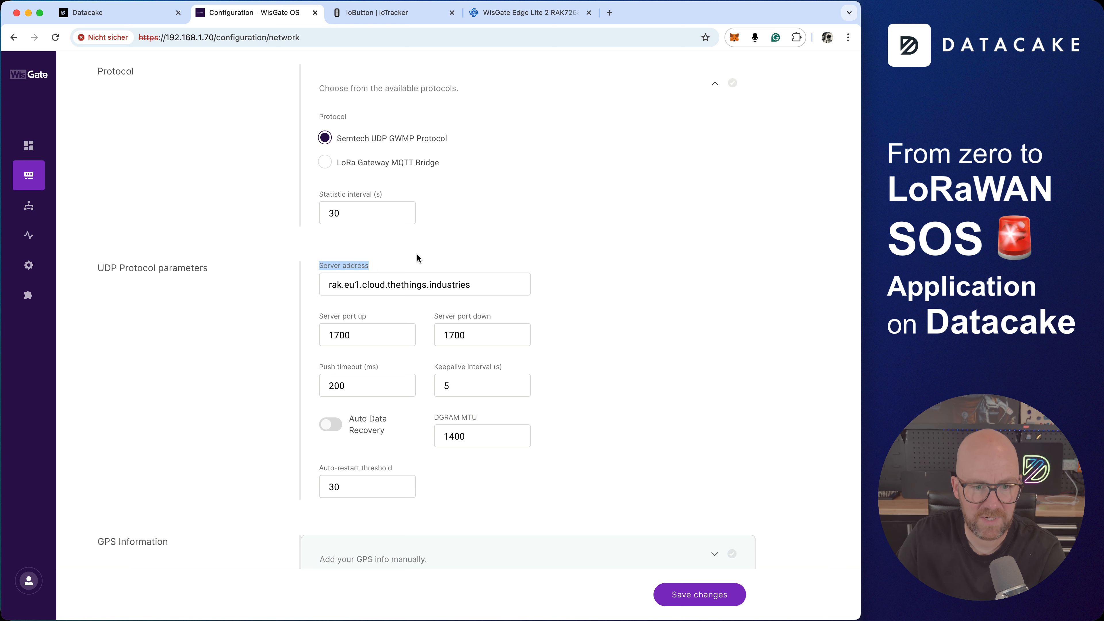
Step: Copy Datacake's gateway server address and select WisGate's existing UDP server address for replacement
click(155, 19)
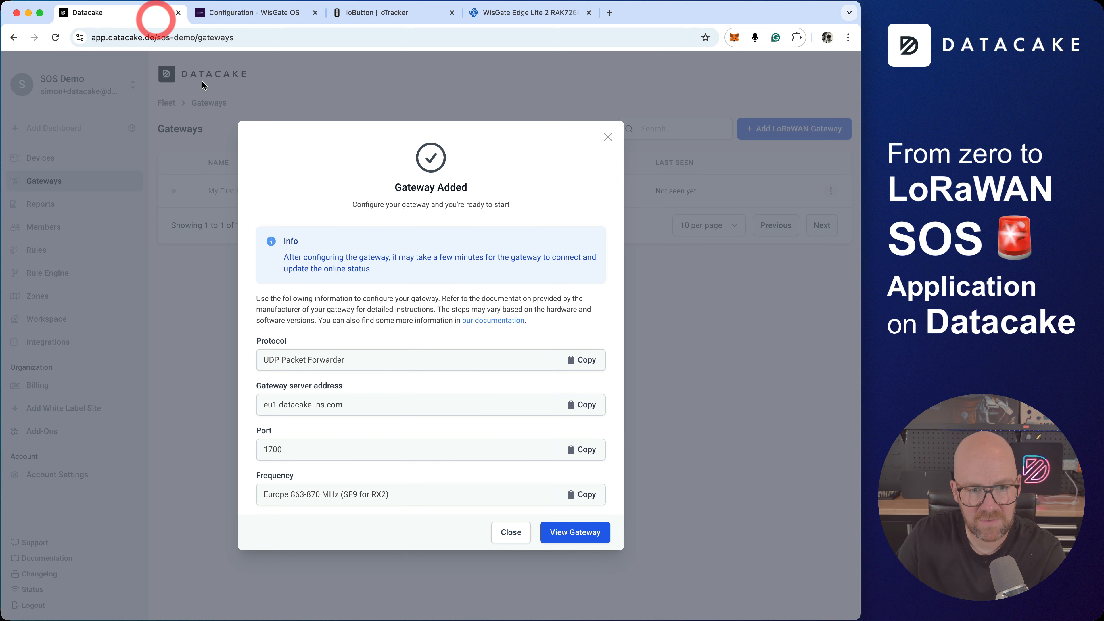
click(570, 408)
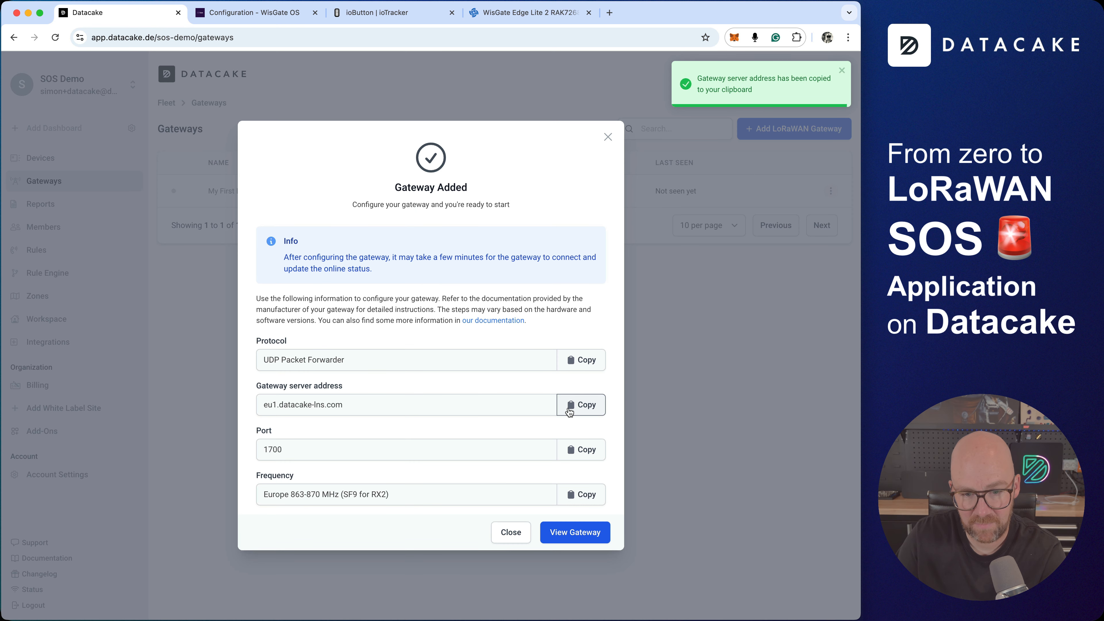
click(267, 21)
triple_click(508, 279)
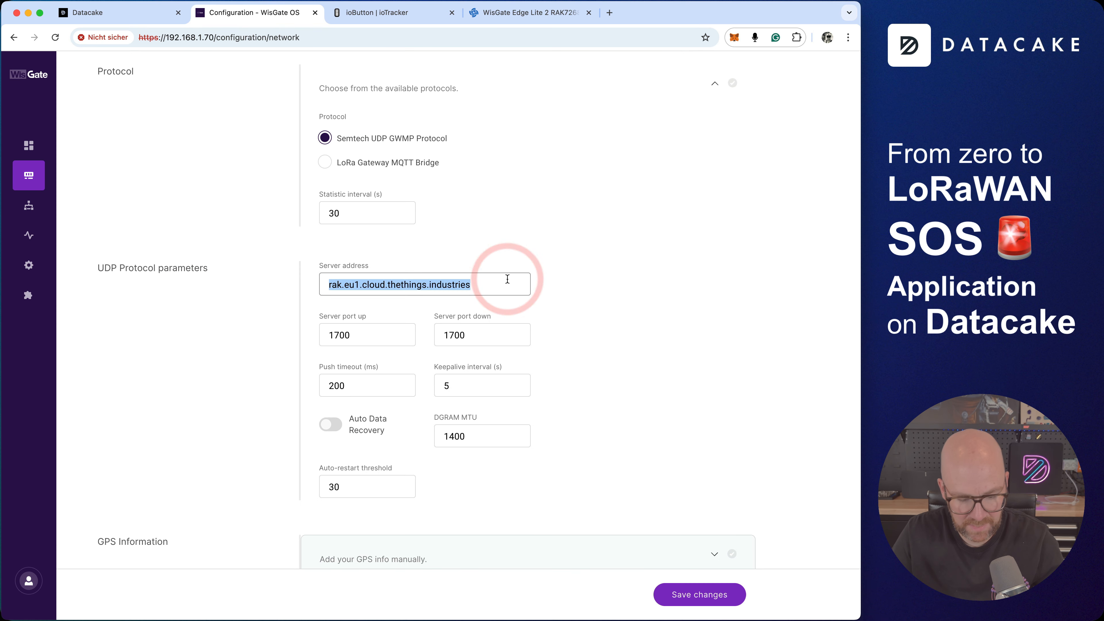
Step: Paste eu1.datacake-lns.com into Server address and save the WisGate gateway settings
key(super+v)
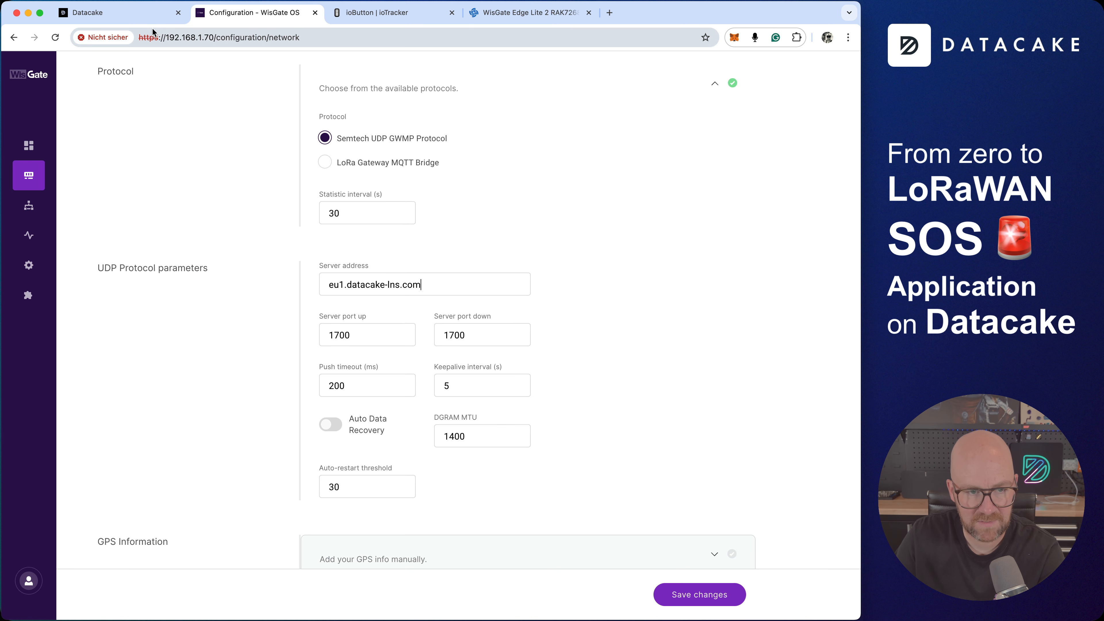
click(152, 13)
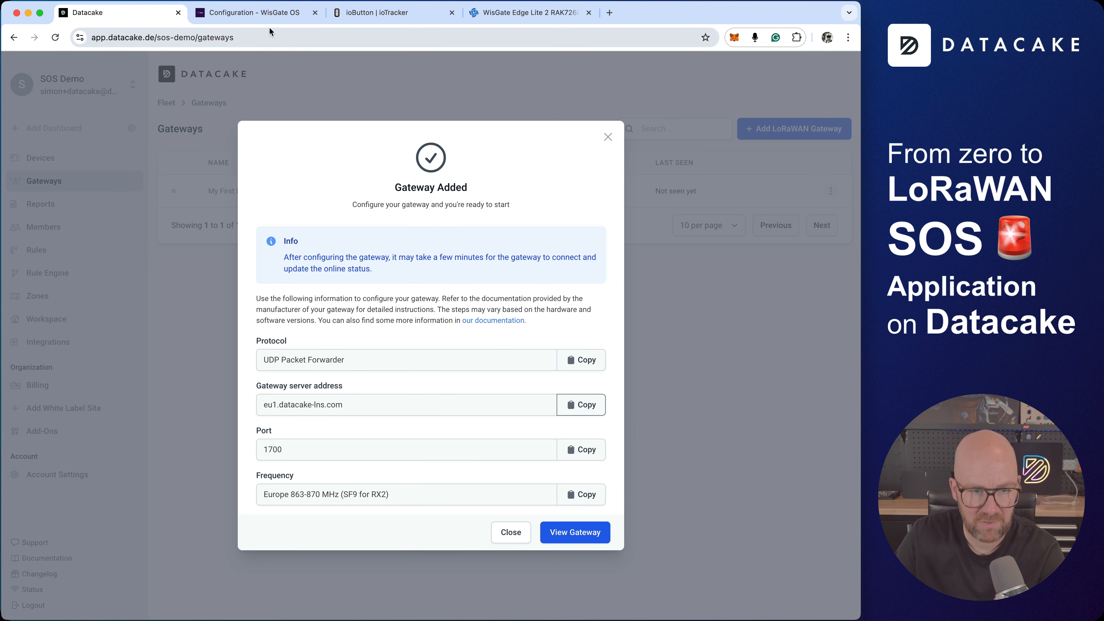
click(266, 18)
scroll(469, 481, down, 1)
scroll(468, 480, down, 1)
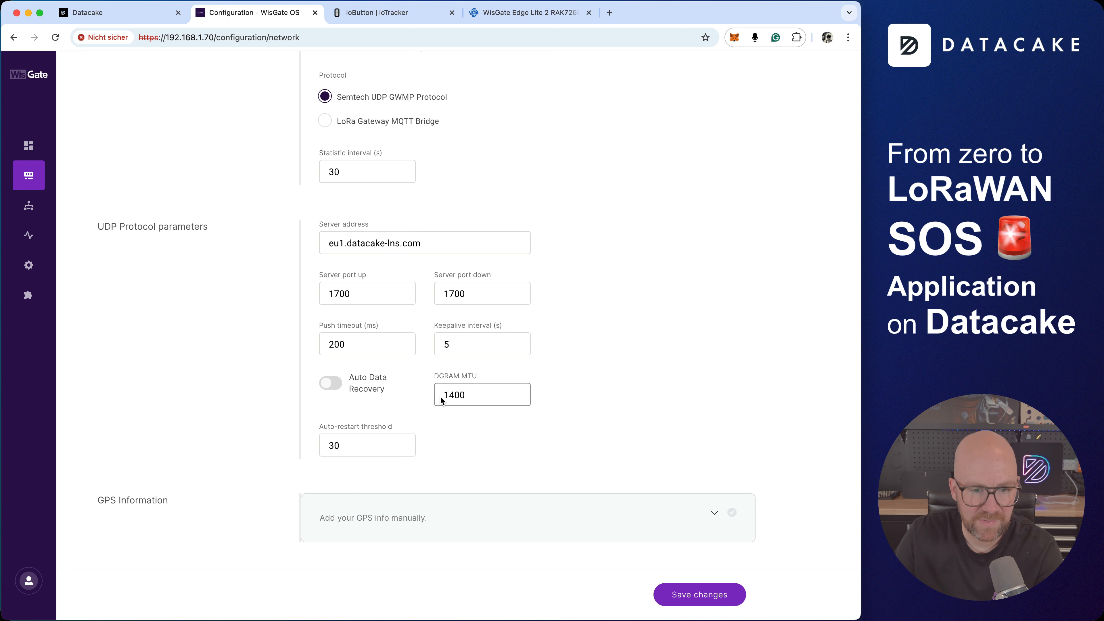
scroll(469, 496, down, 5)
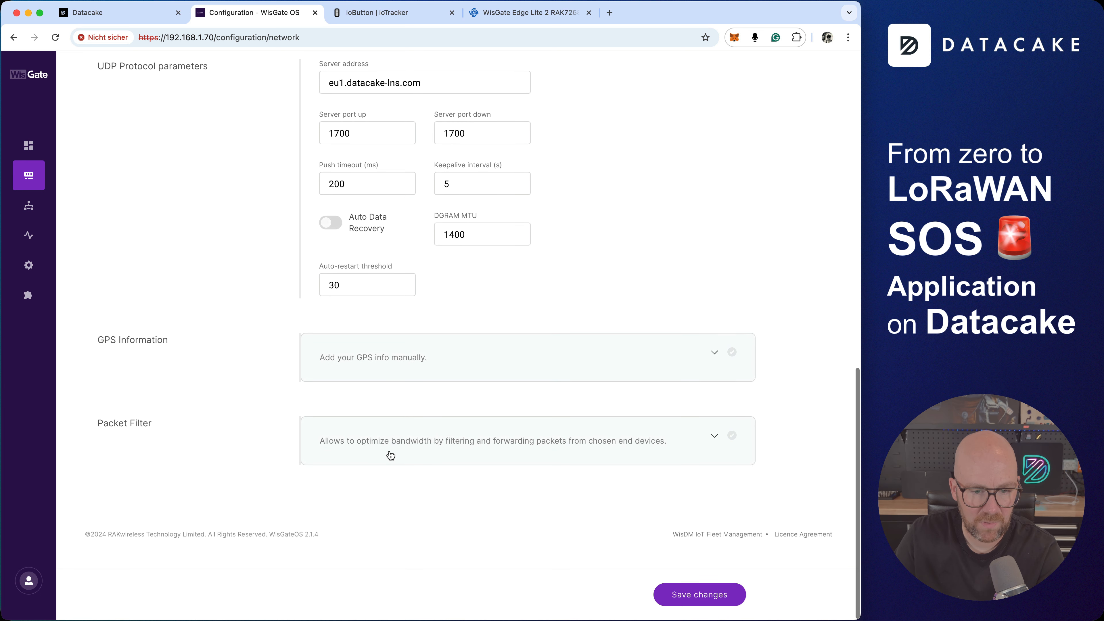
scroll(469, 456, up, 4)
scroll(536, 458, down, 2)
click(703, 597)
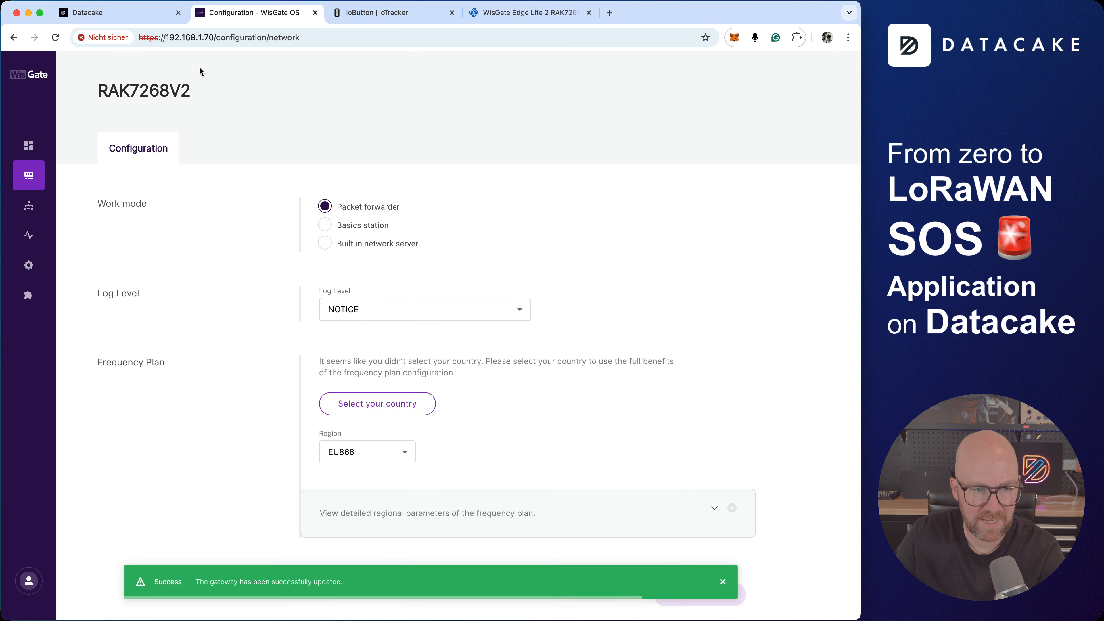
Step: Back in Datacake, view the new gateway's detail page, then go to the empty Devices list
click(126, 19)
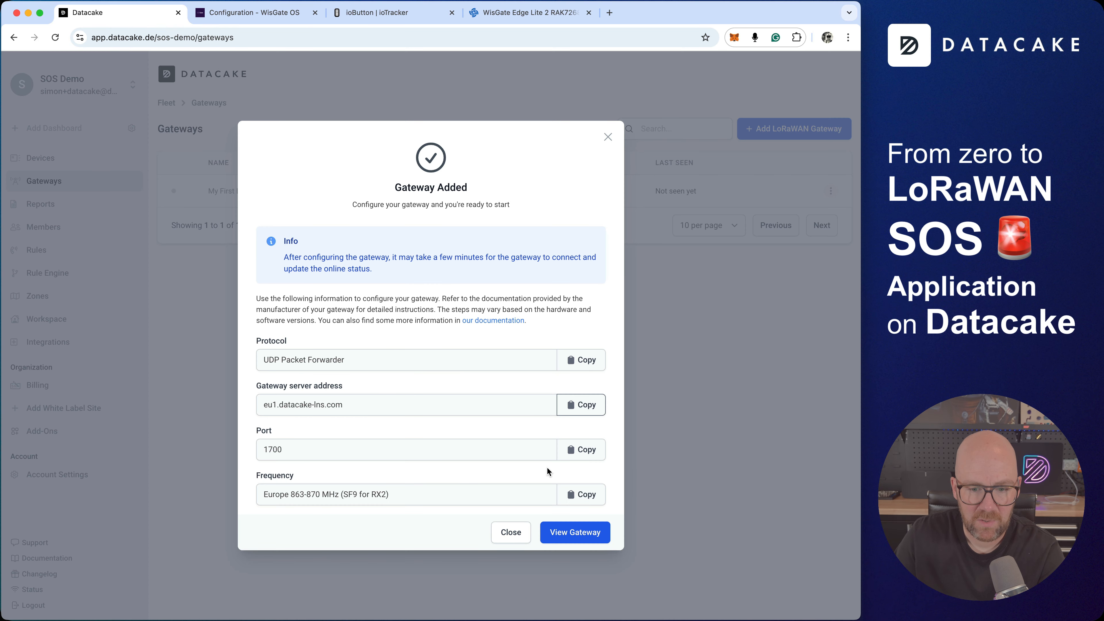
click(576, 533)
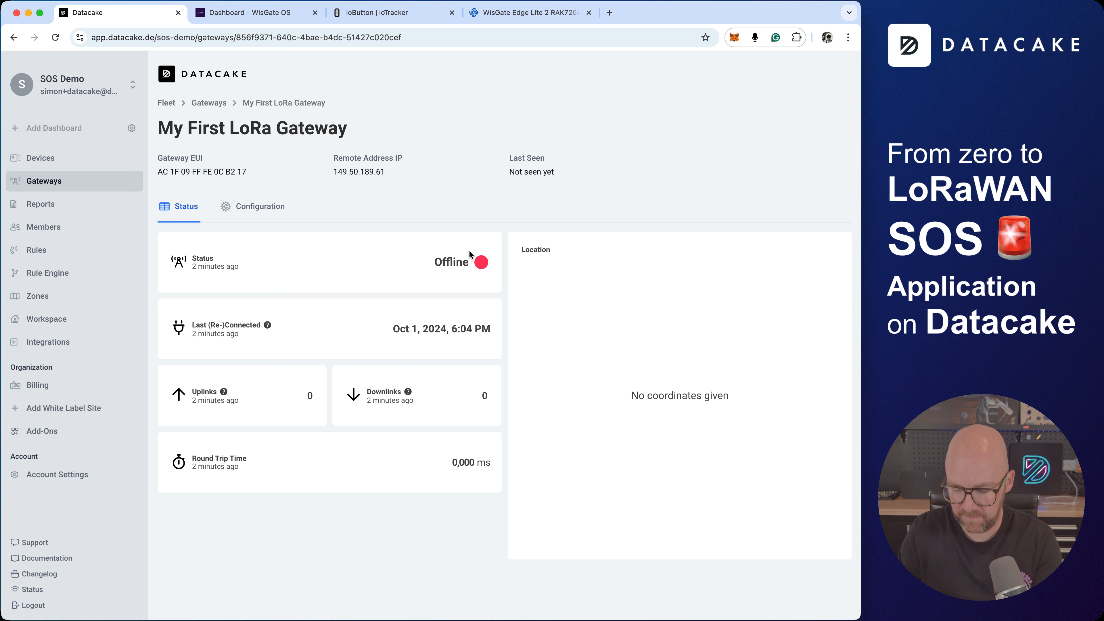
click(41, 158)
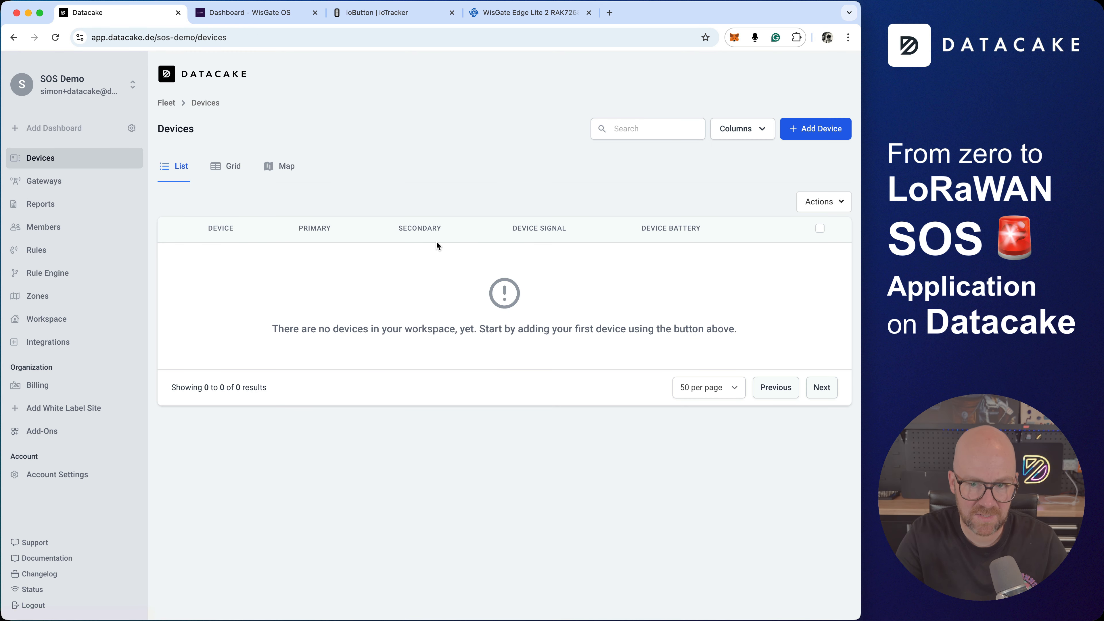
Step: Start a new LoRaWAN device from the ioThings ioButton template, reaching the network server step
click(815, 129)
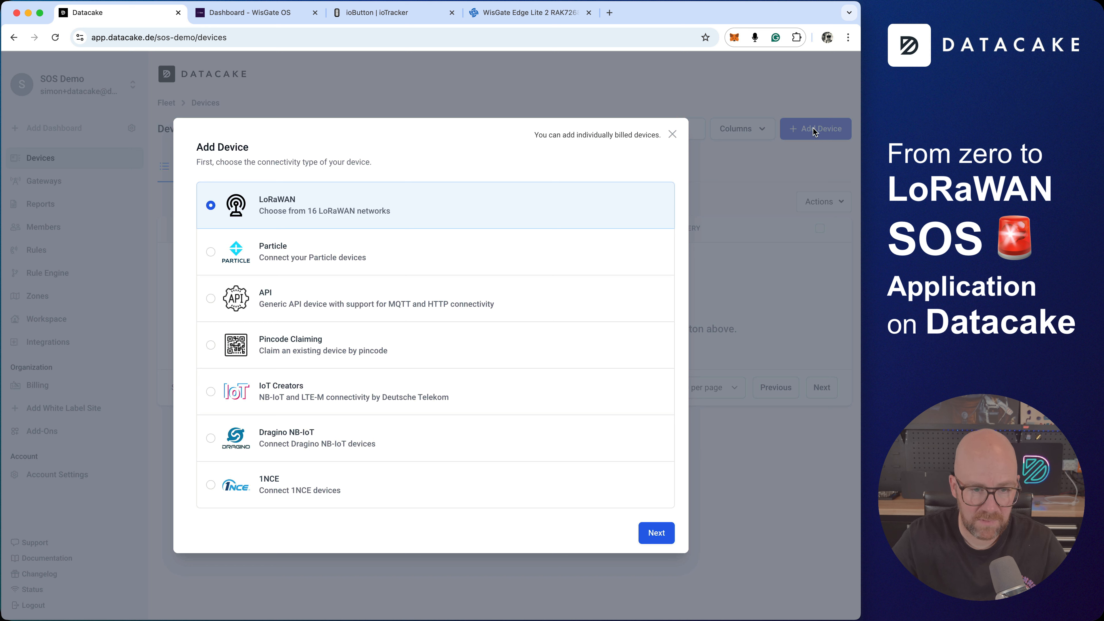
click(279, 205)
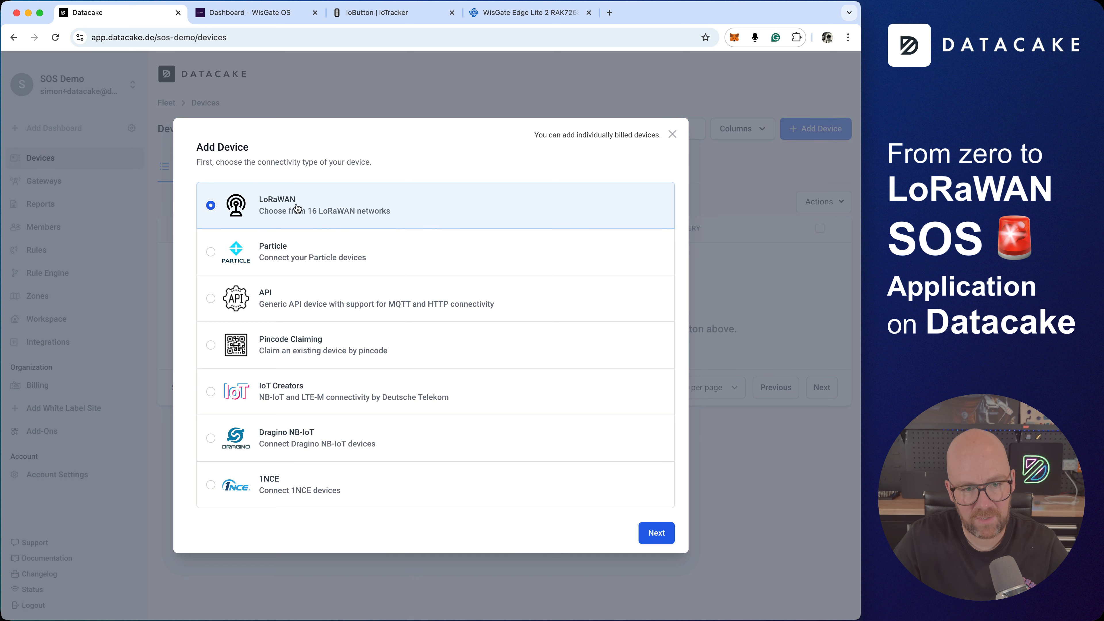
click(656, 534)
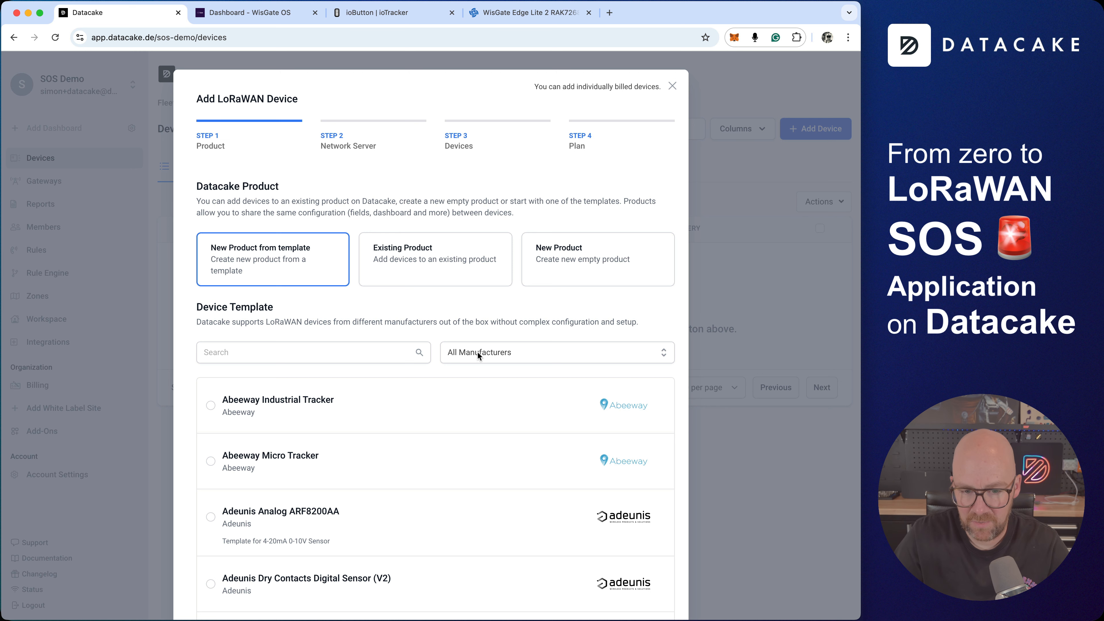
click(406, 354)
text(io)
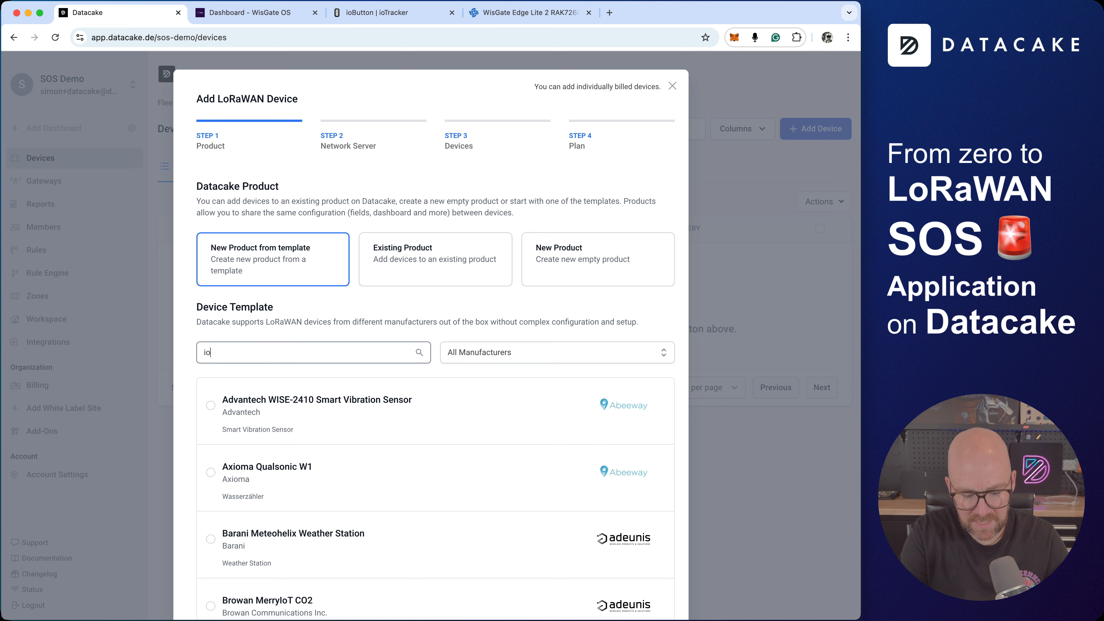
text(Button)
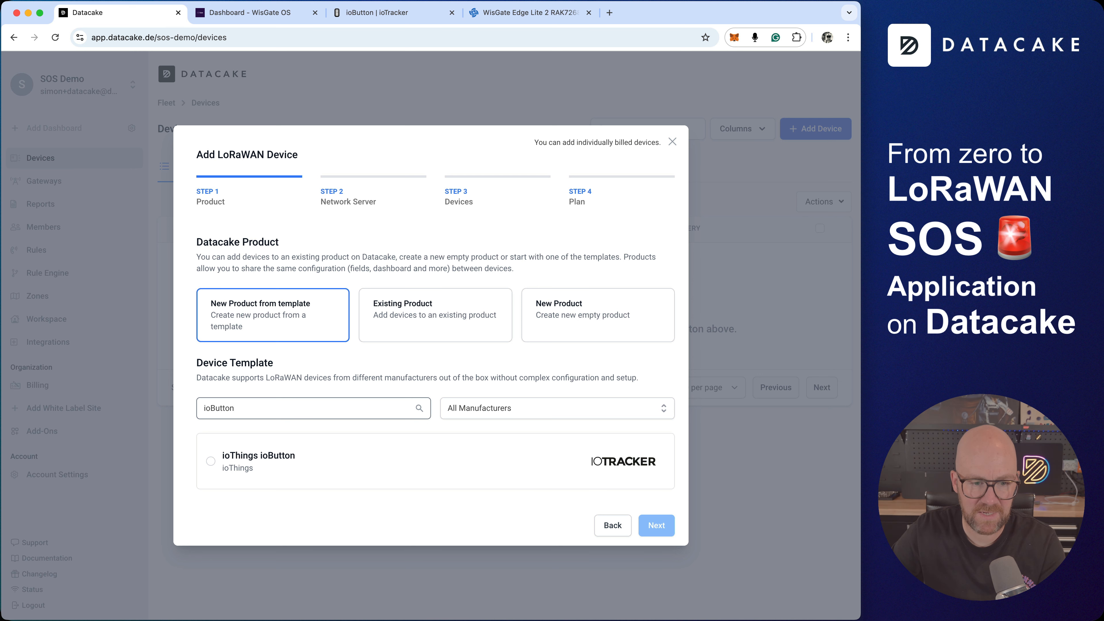
click(453, 466)
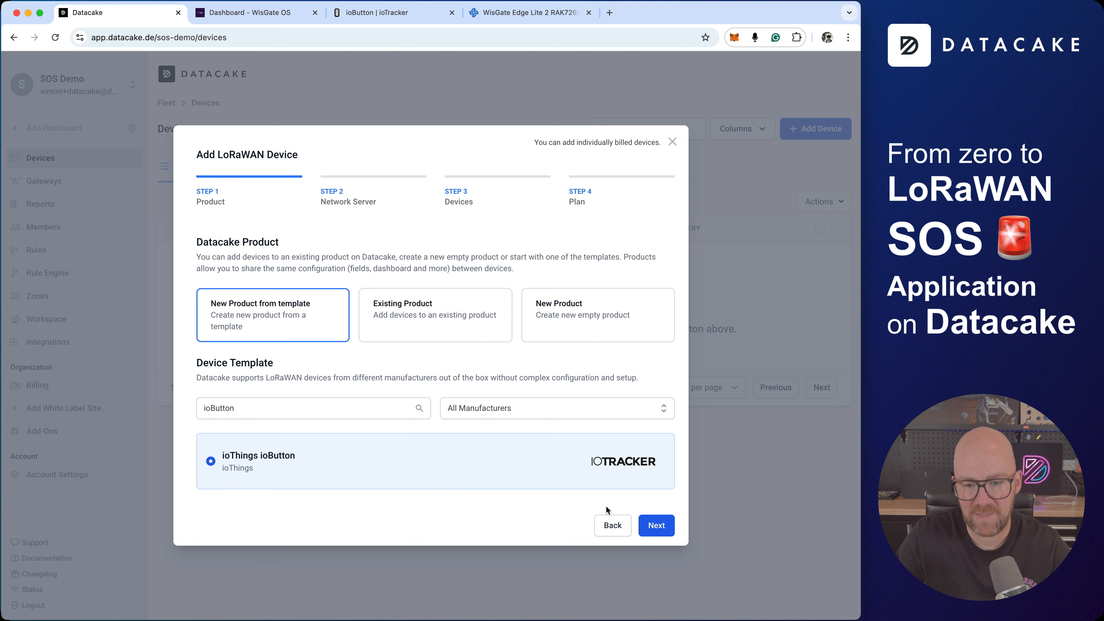
click(657, 525)
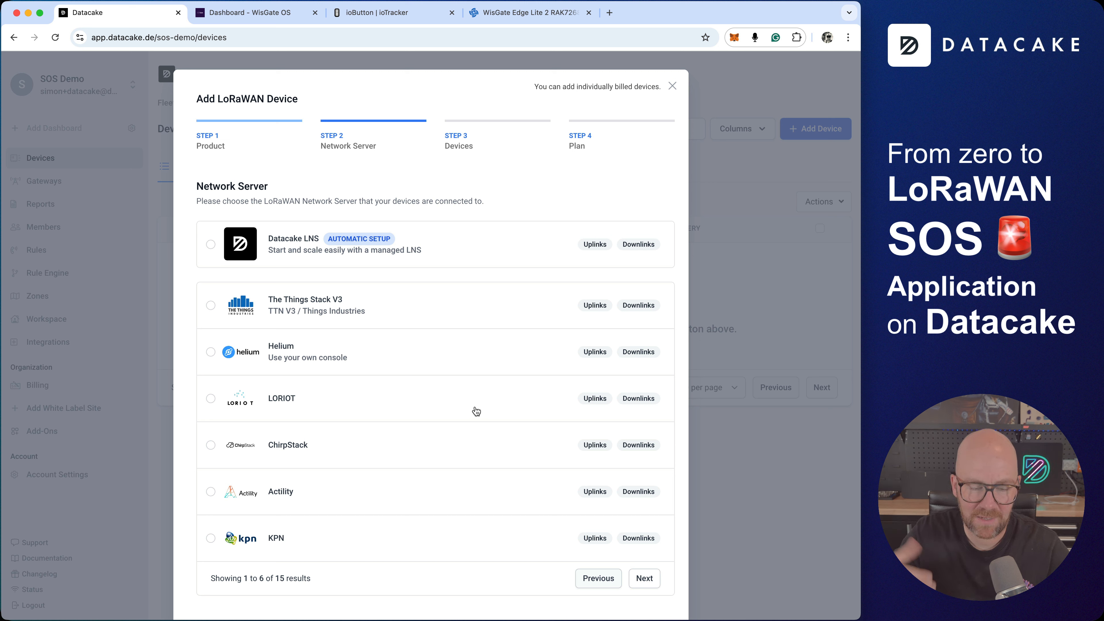
Step: Keep Datacake LNS as the network server and continue to the device details step
click(472, 251)
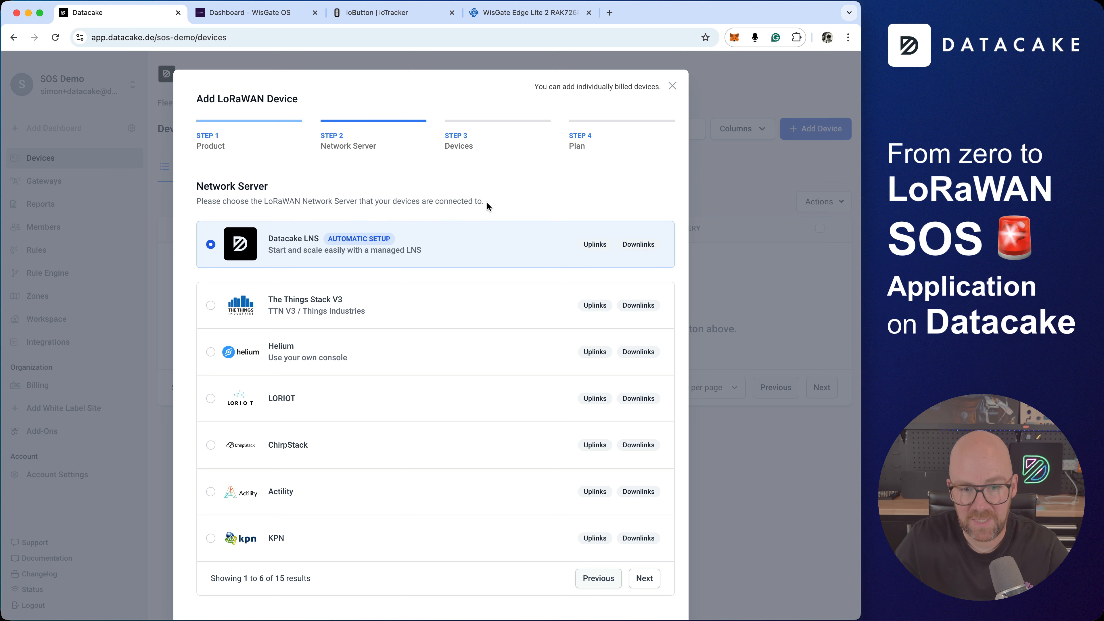
scroll(490, 208, down, 2)
scroll(446, 575, up, 2)
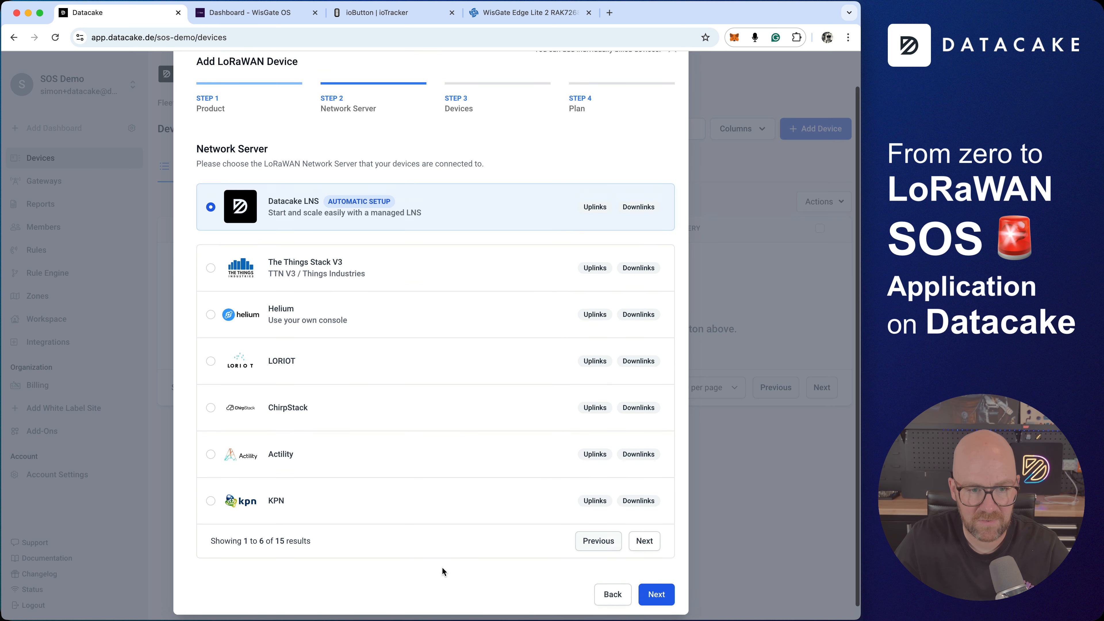
scroll(534, 211, down, 2)
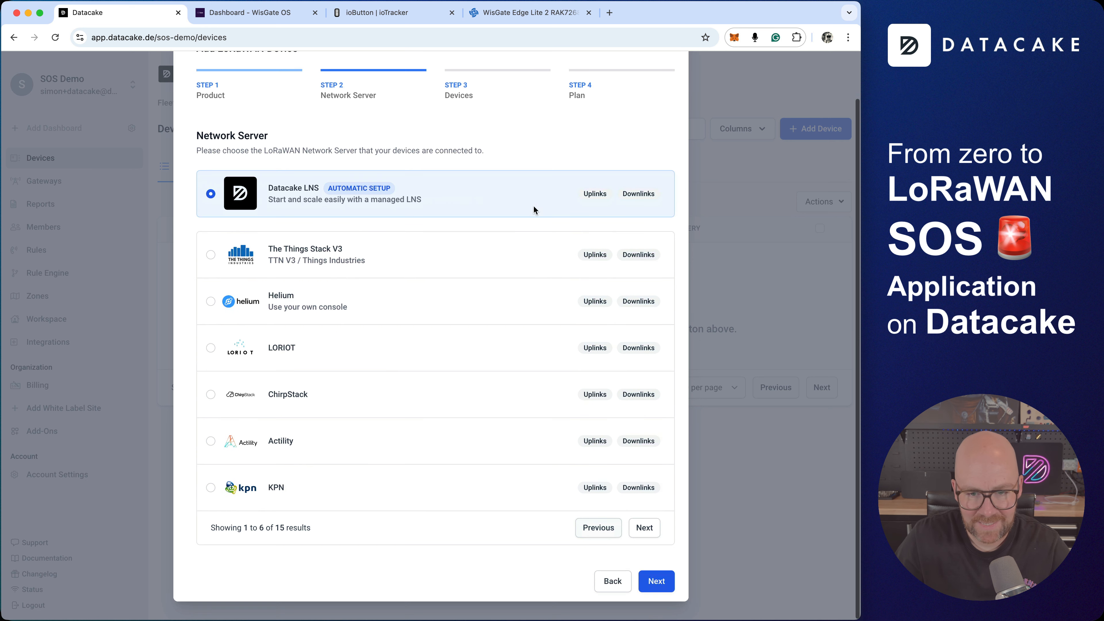
click(663, 583)
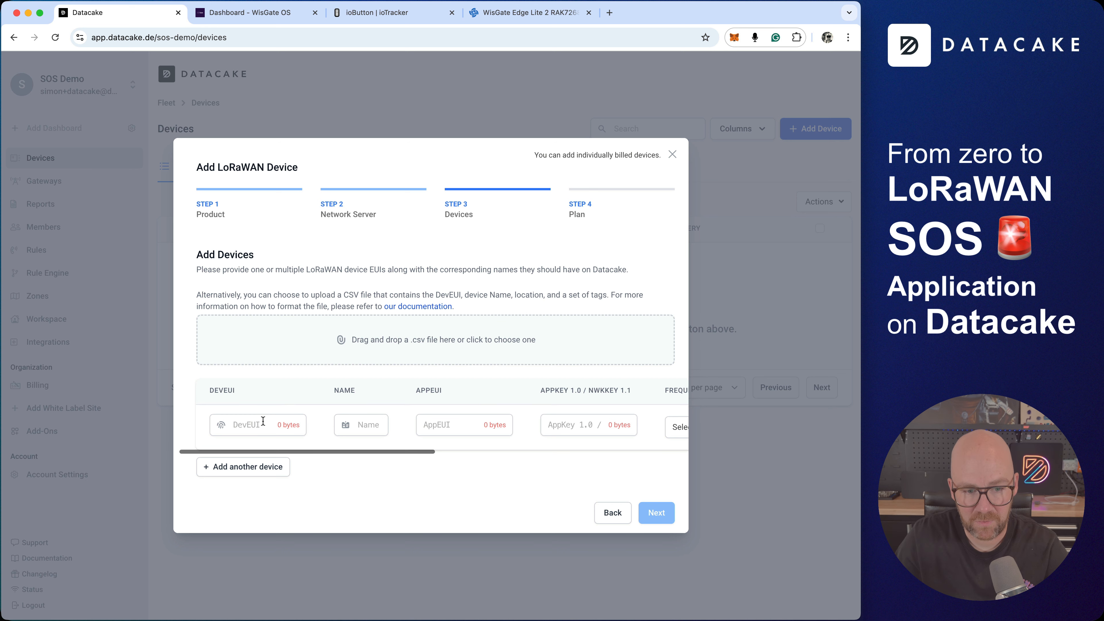
Step: Paste the DevEUI, AppEUI and AppKey, and name the device 'My SOS Button'
click(260, 422)
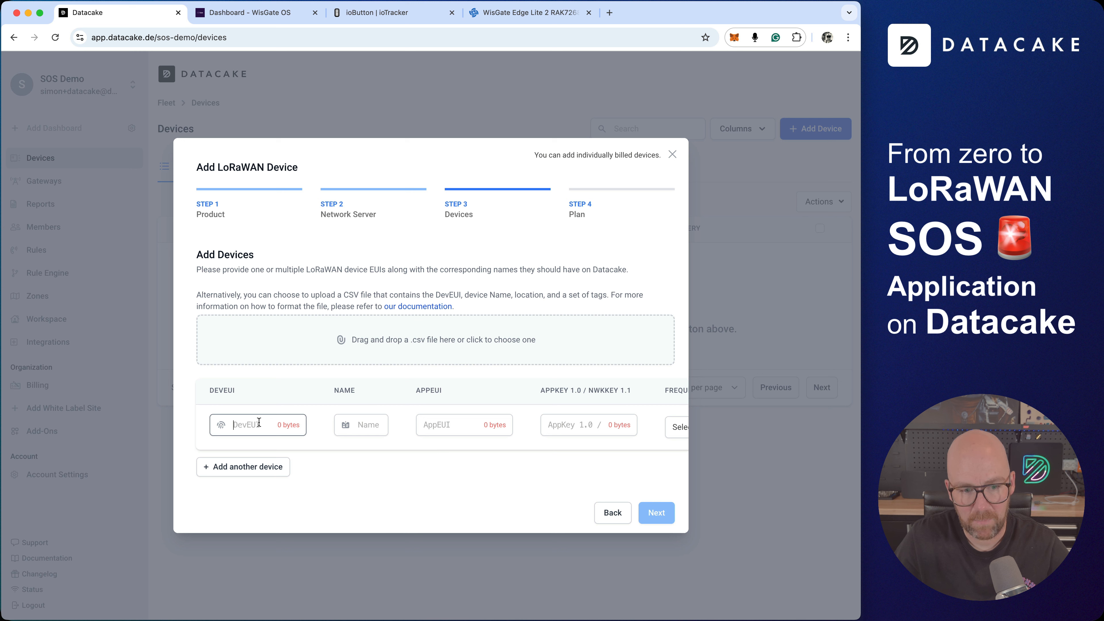
text(70 B3 D5 99 30 00 11 FC)
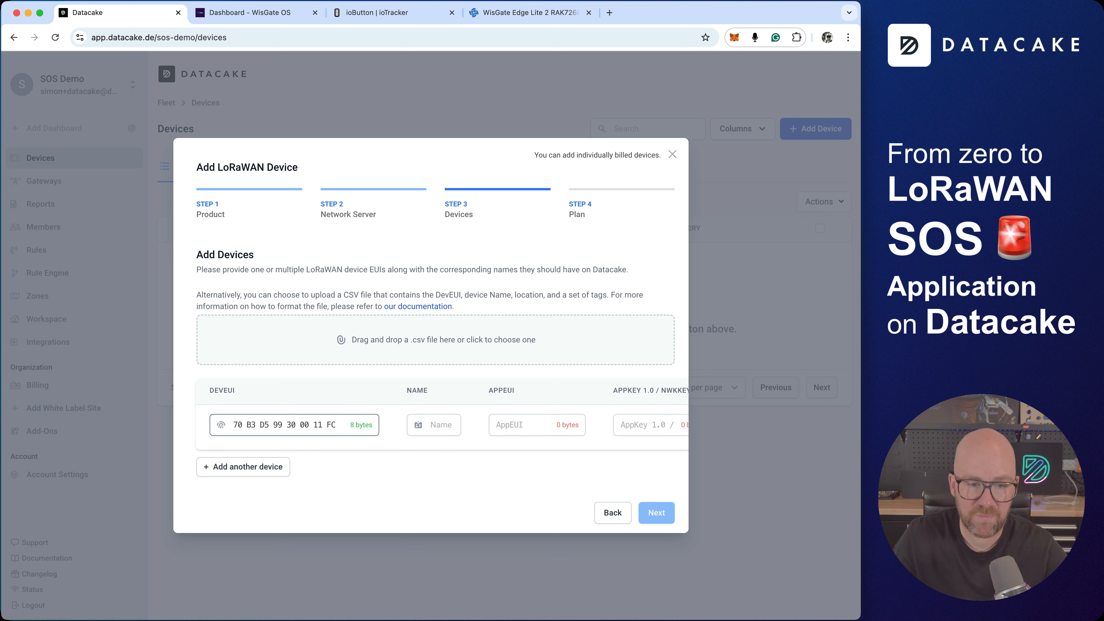
click(436, 424)
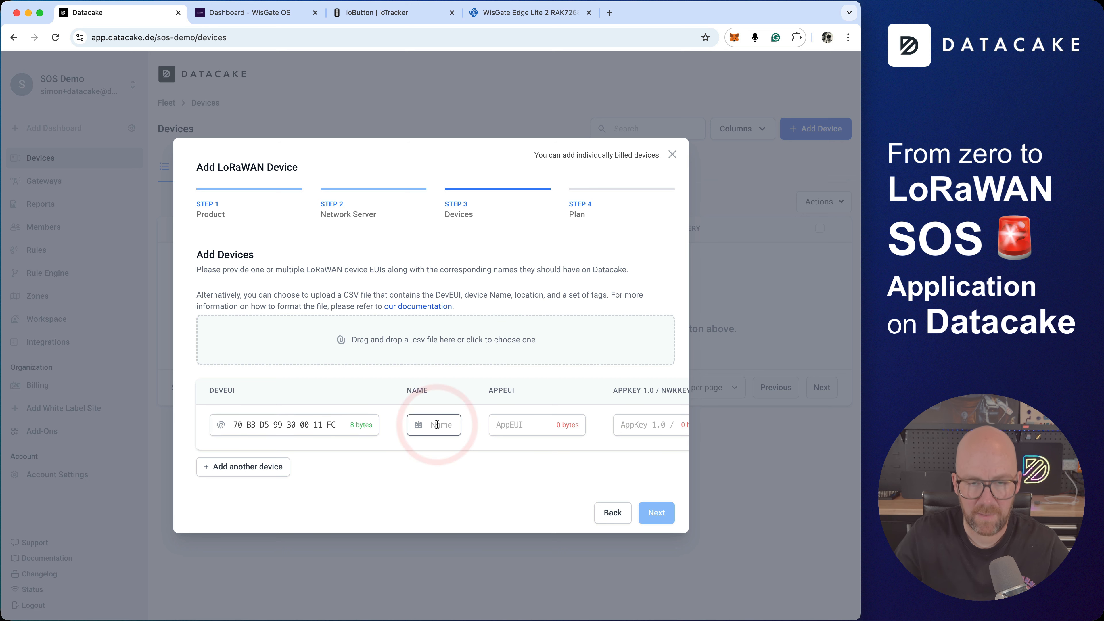
text(M)
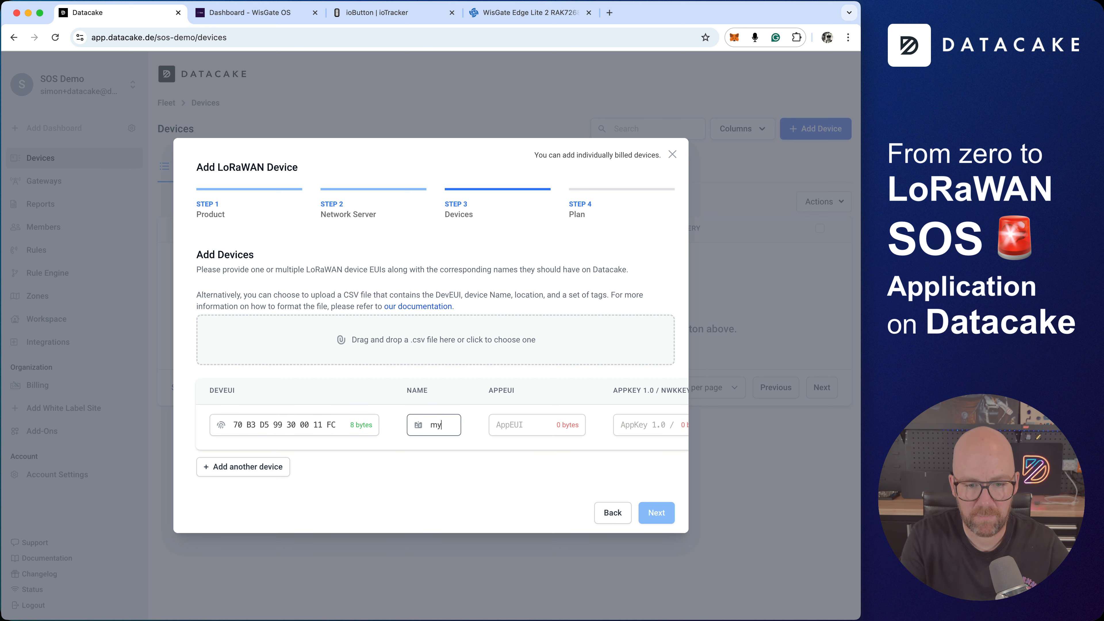
text(y SOS Button)
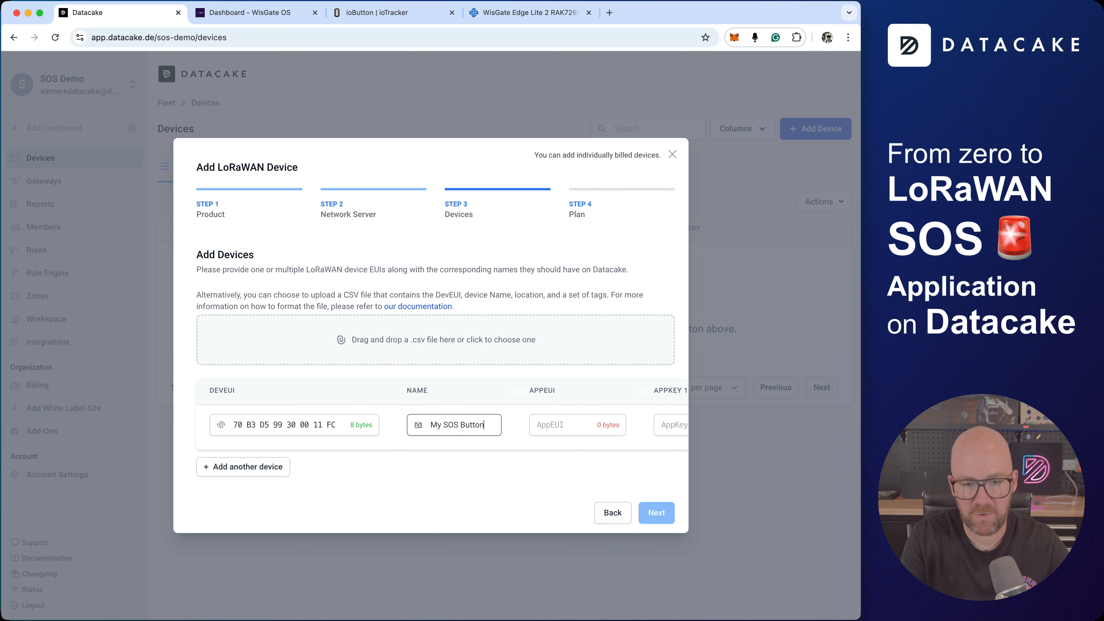
key(Tab)
mouse_move(692, 599)
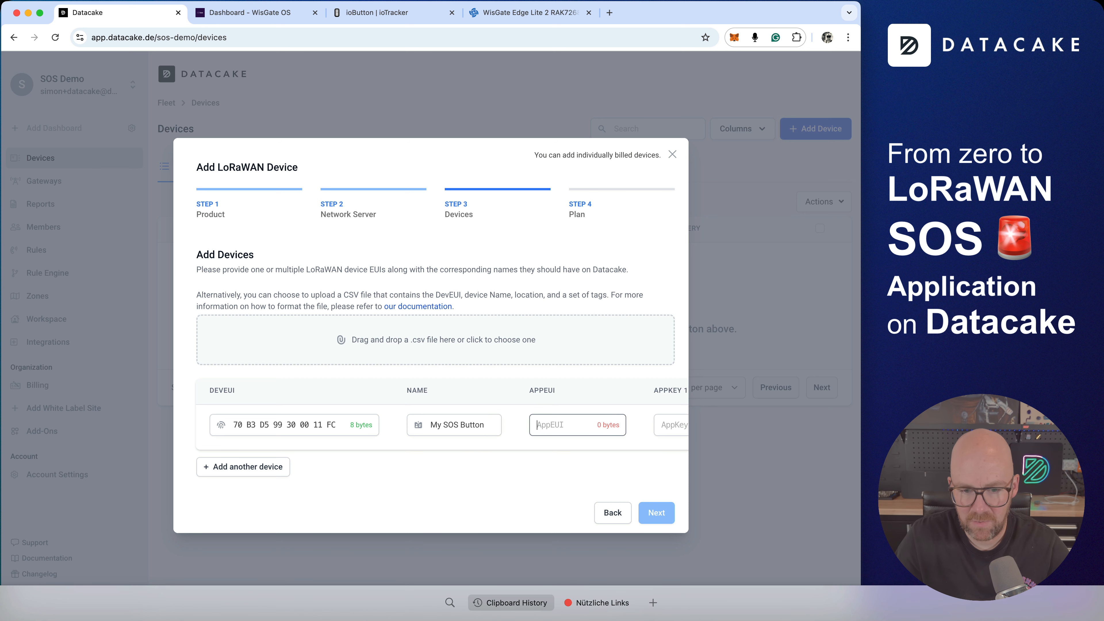
text(70 B3 D5 99 3F FF FF 99)
scroll(577, 449, right, 5)
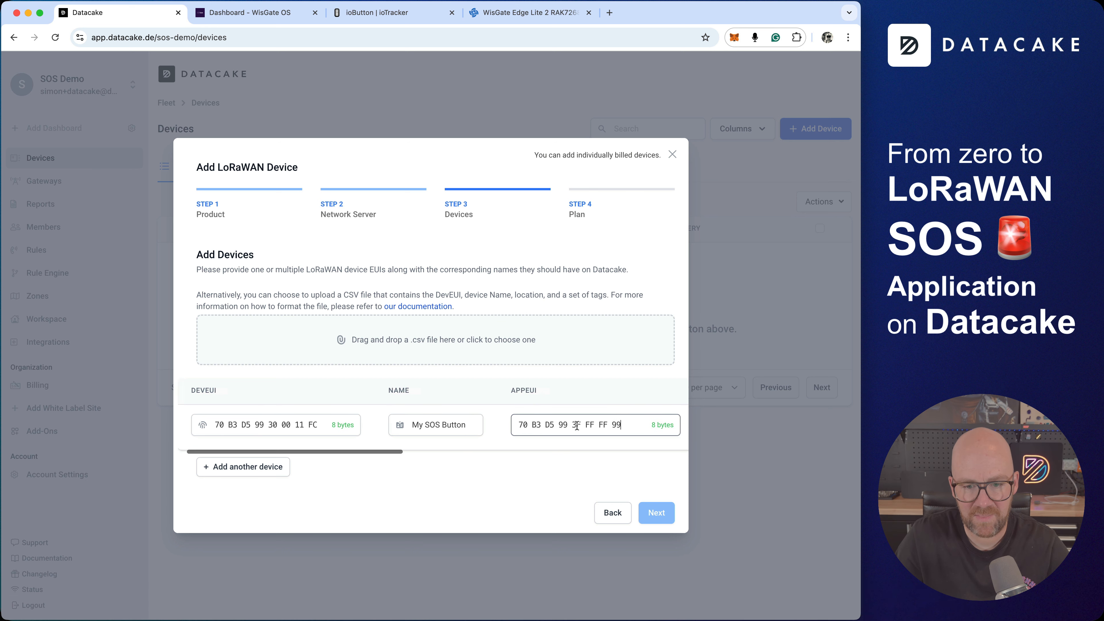
scroll(578, 425, right, 5)
click(408, 425)
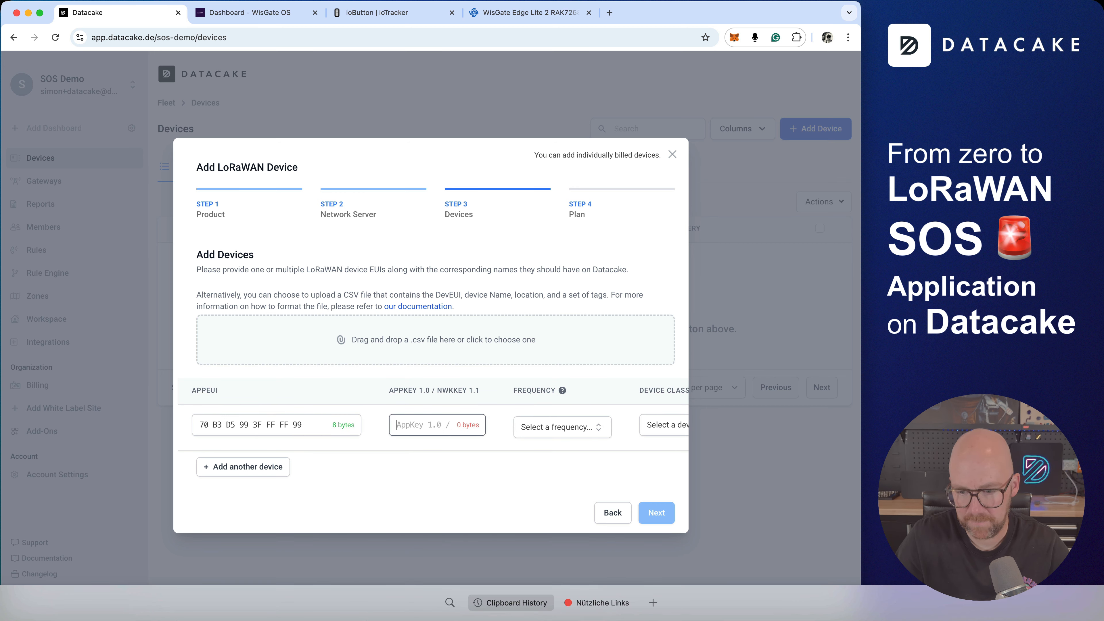
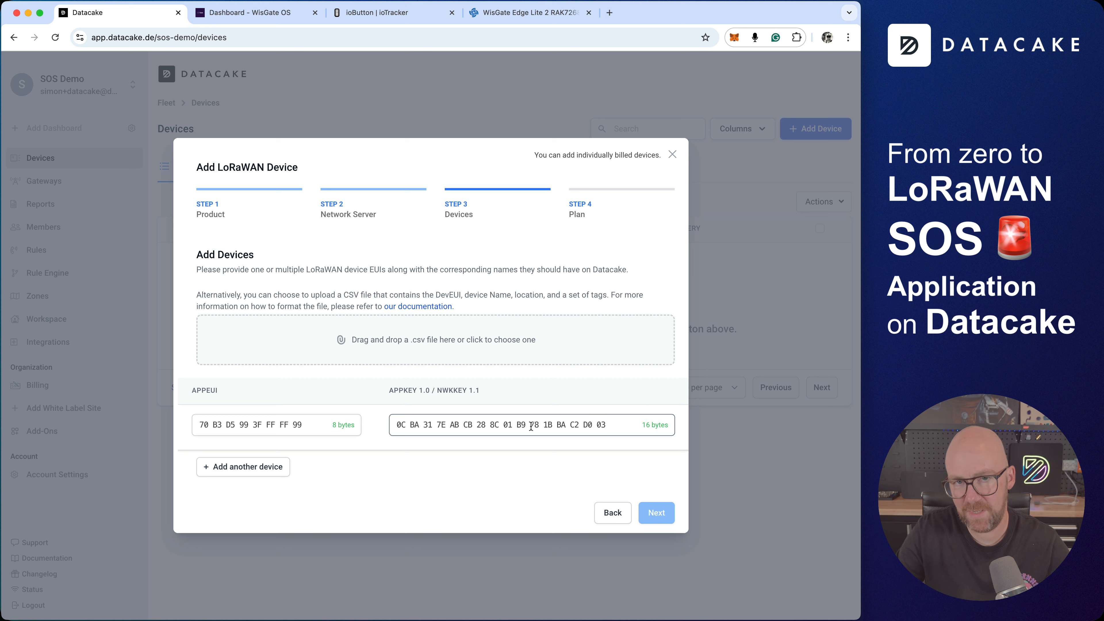
scroll(524, 420, right, 3)
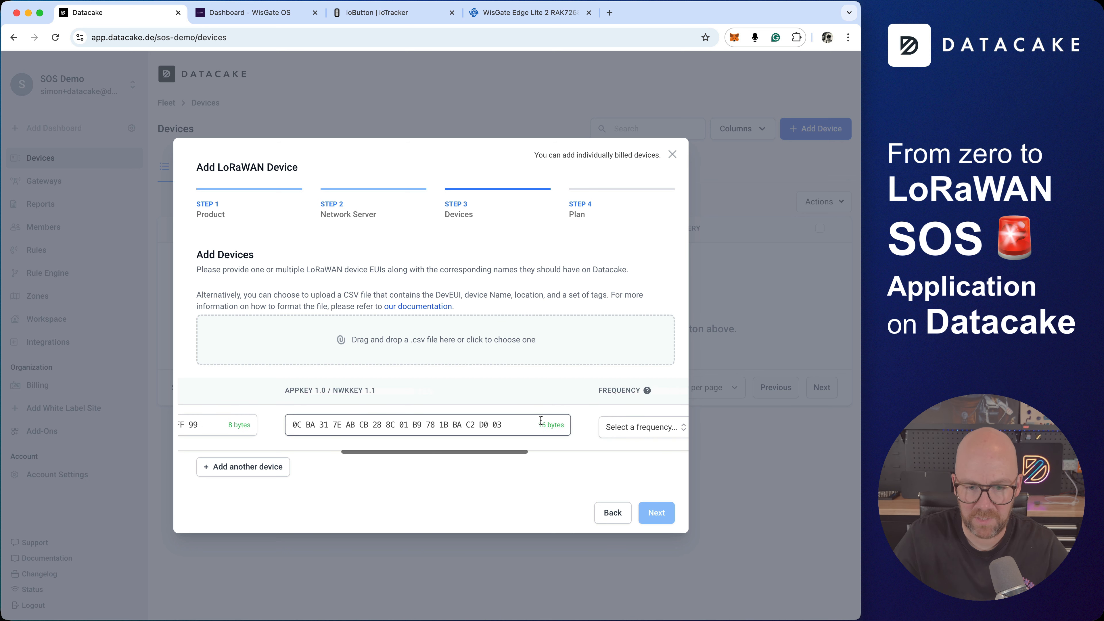
scroll(520, 412, right, 3)
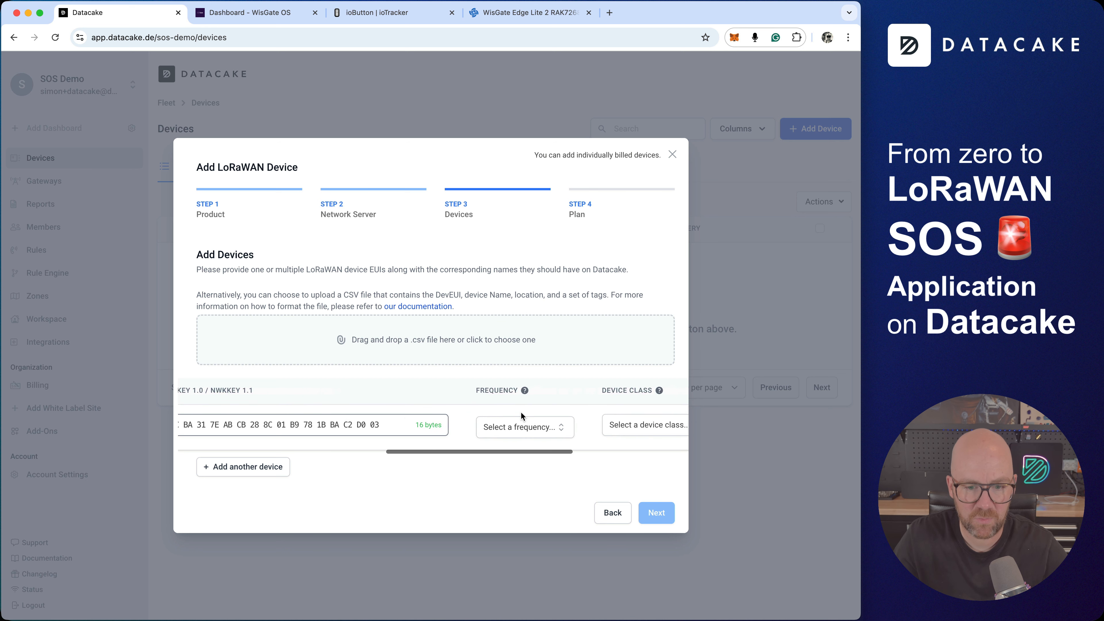
Step: Choose Europe 863-870 MHz, Class A and location 'My Office', then continue to the Plan step
click(520, 428)
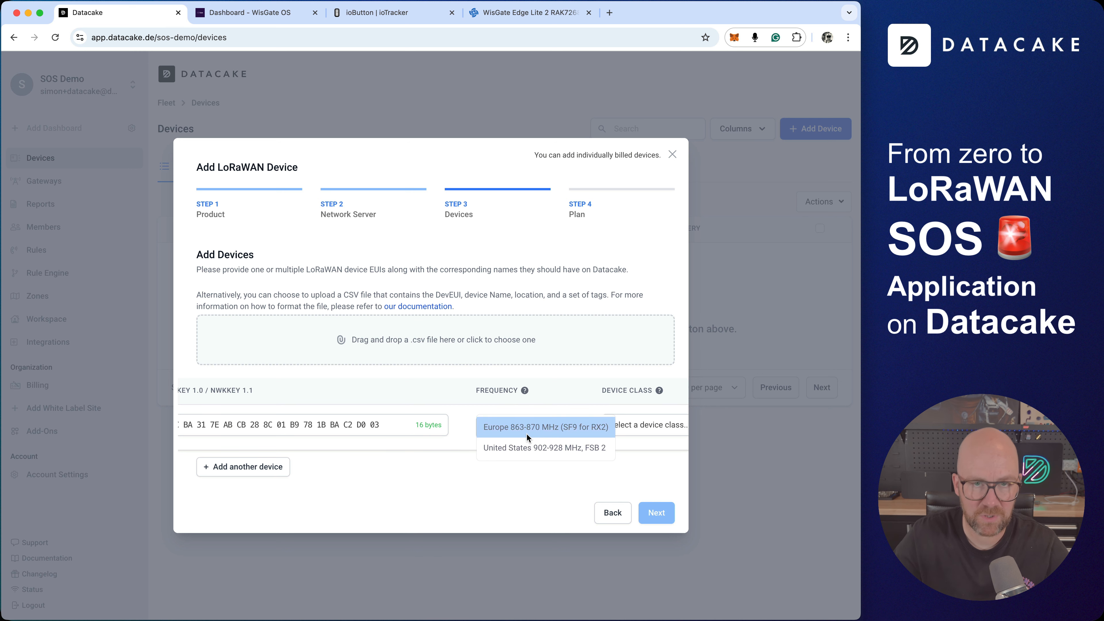
click(525, 433)
scroll(525, 433, right, 3)
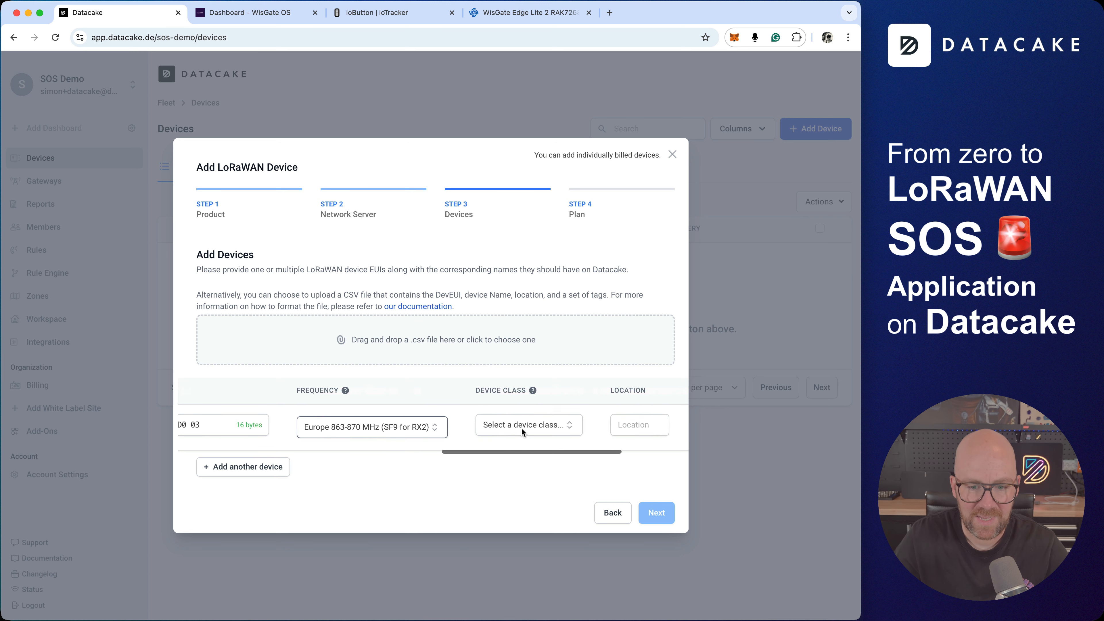
click(523, 430)
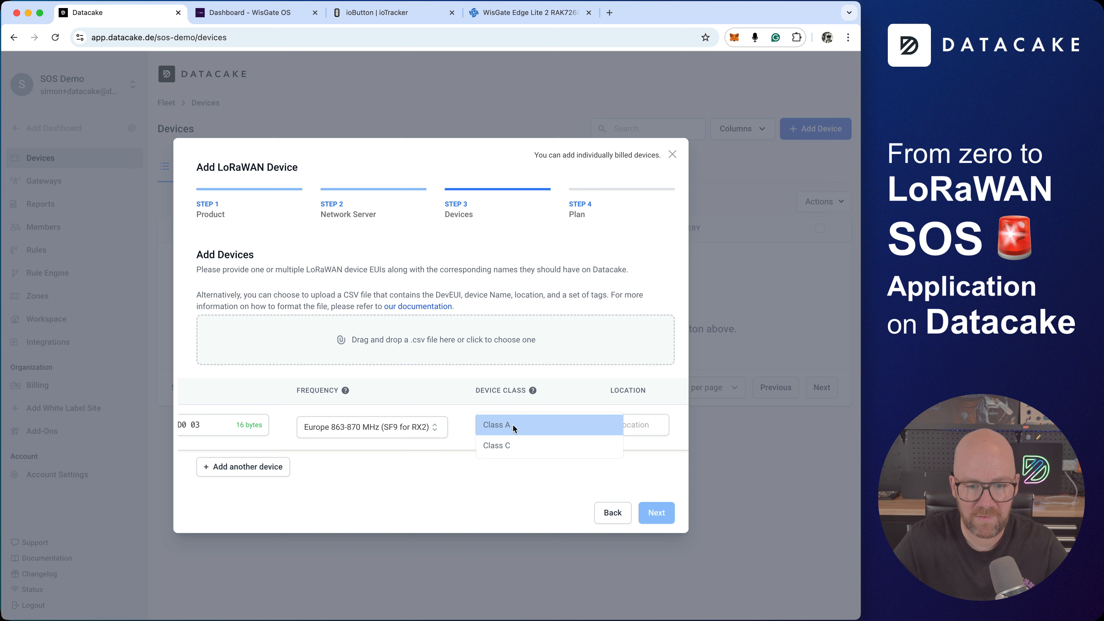
click(505, 424)
scroll(478, 426, right, 5)
click(422, 429)
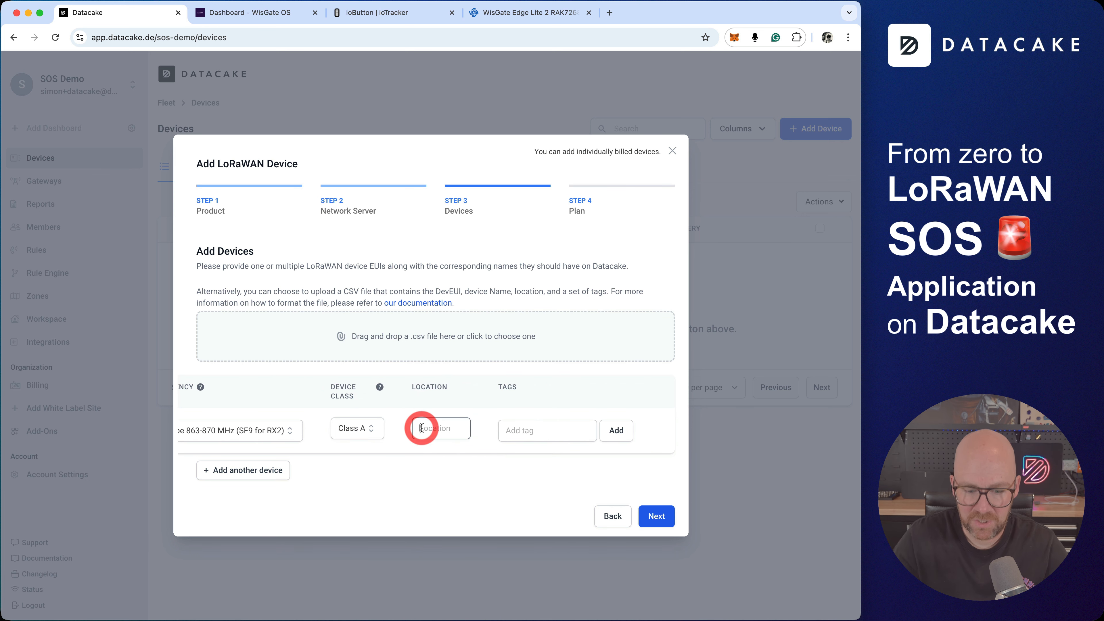
text(My Offi)
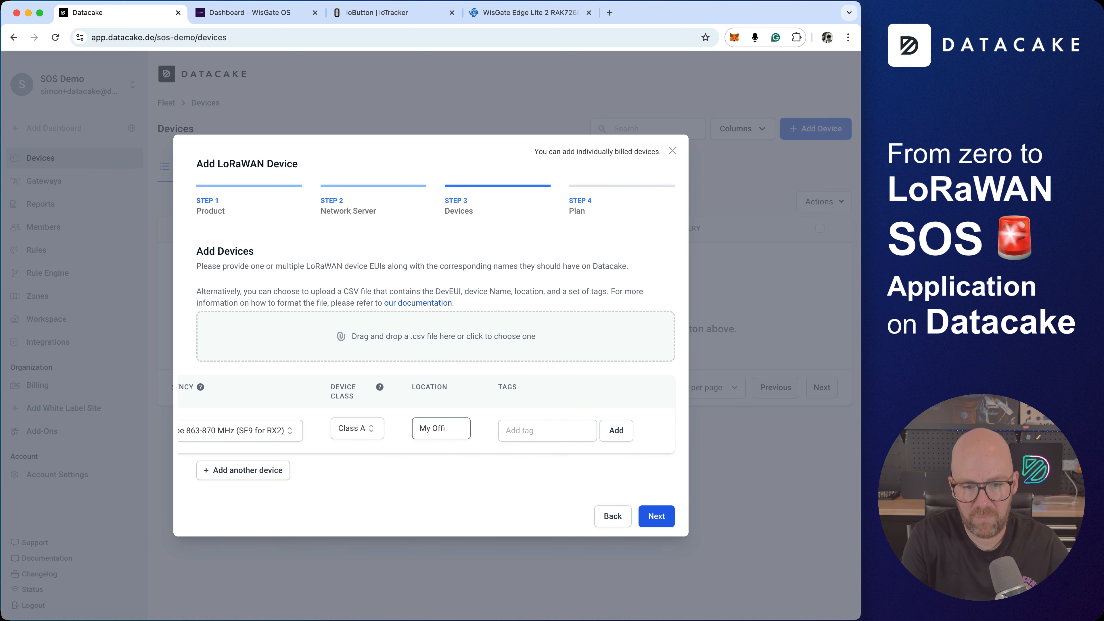
text(ce)
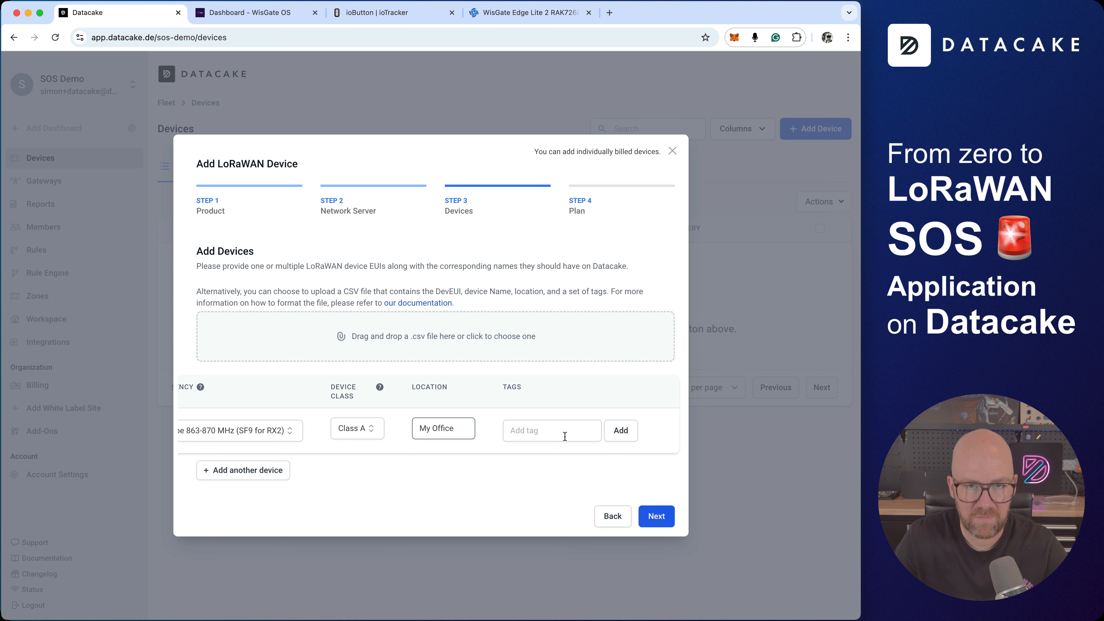
click(665, 521)
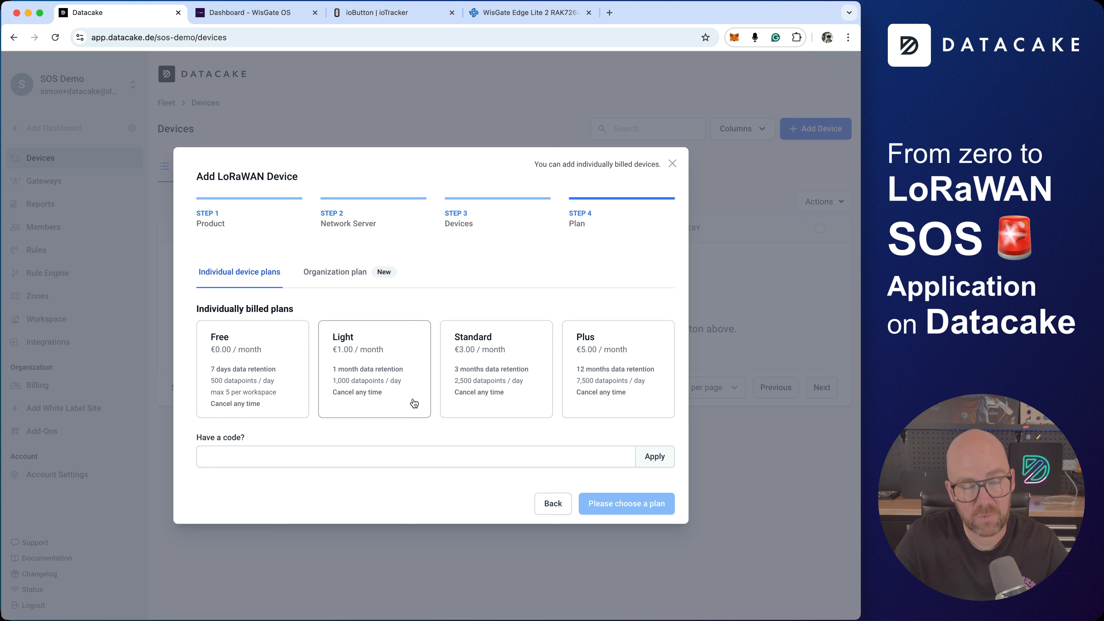
Step: Add My SOS Button on the Free individual plan and open its device dashboard
click(283, 395)
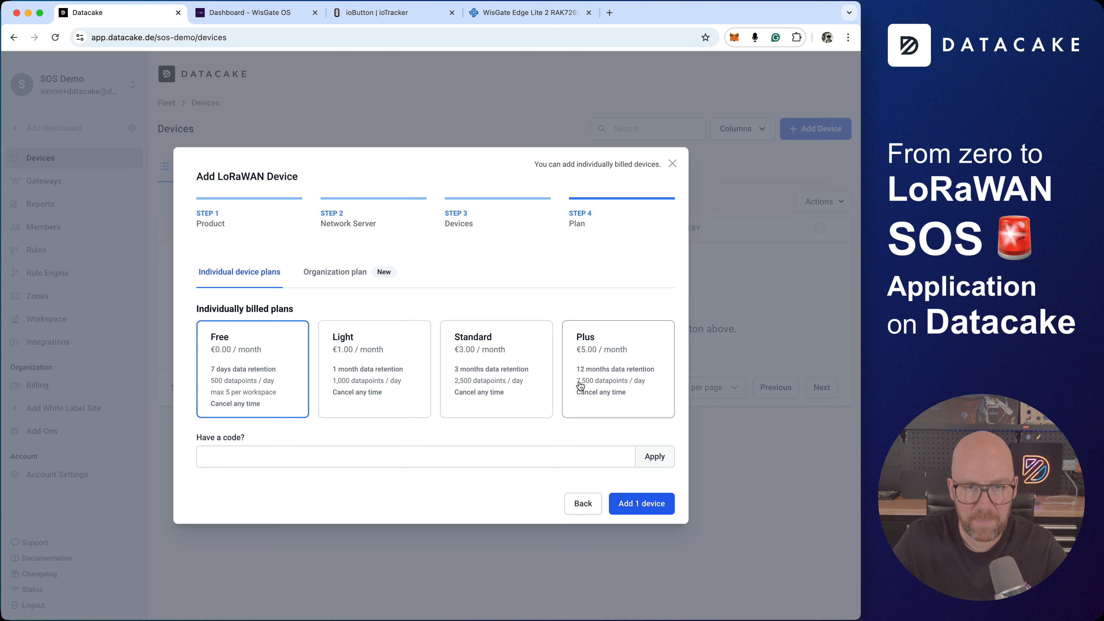
click(329, 281)
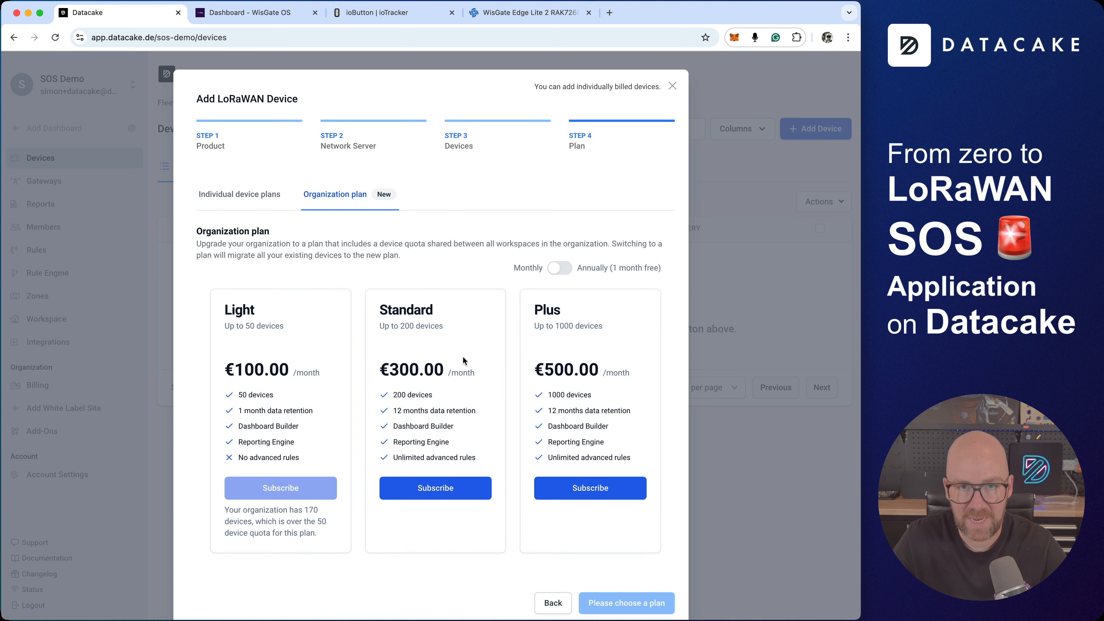
click(248, 194)
click(270, 345)
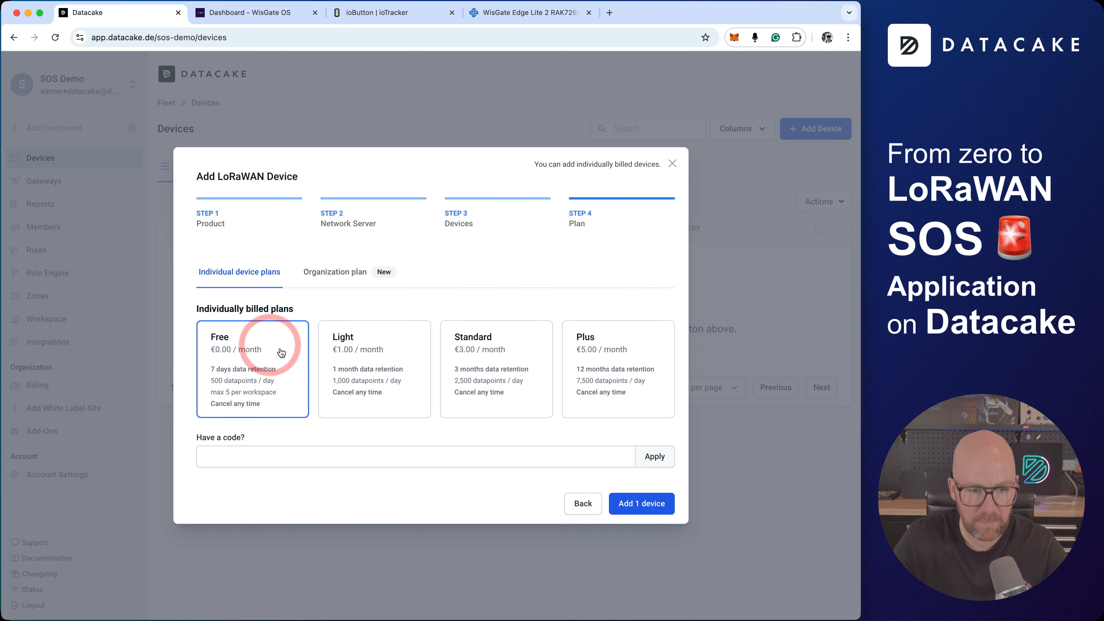
click(641, 504)
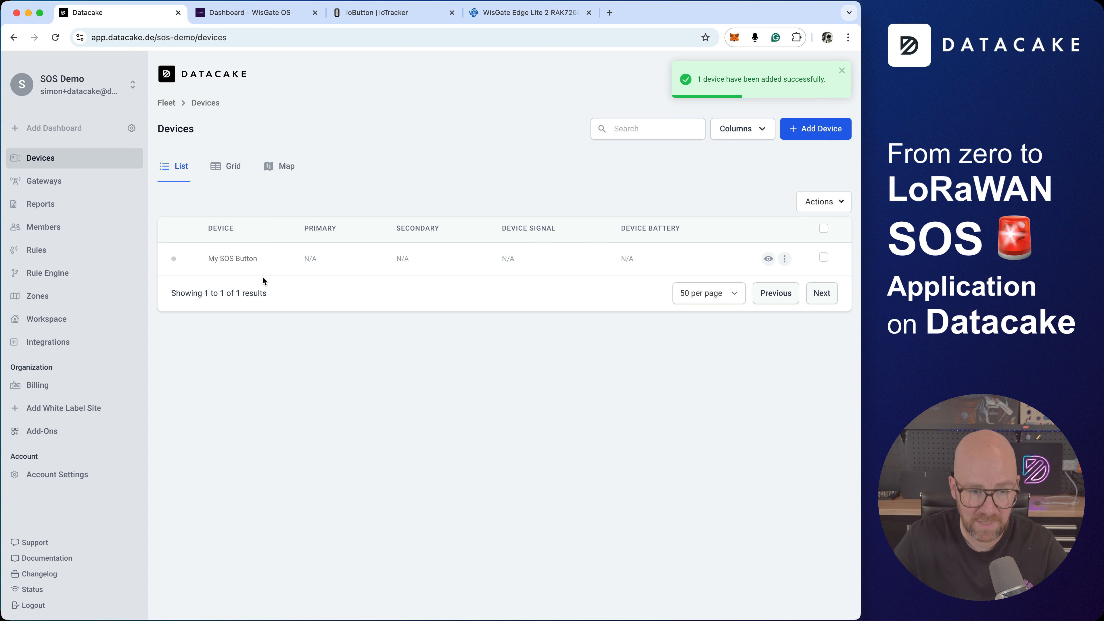
click(236, 260)
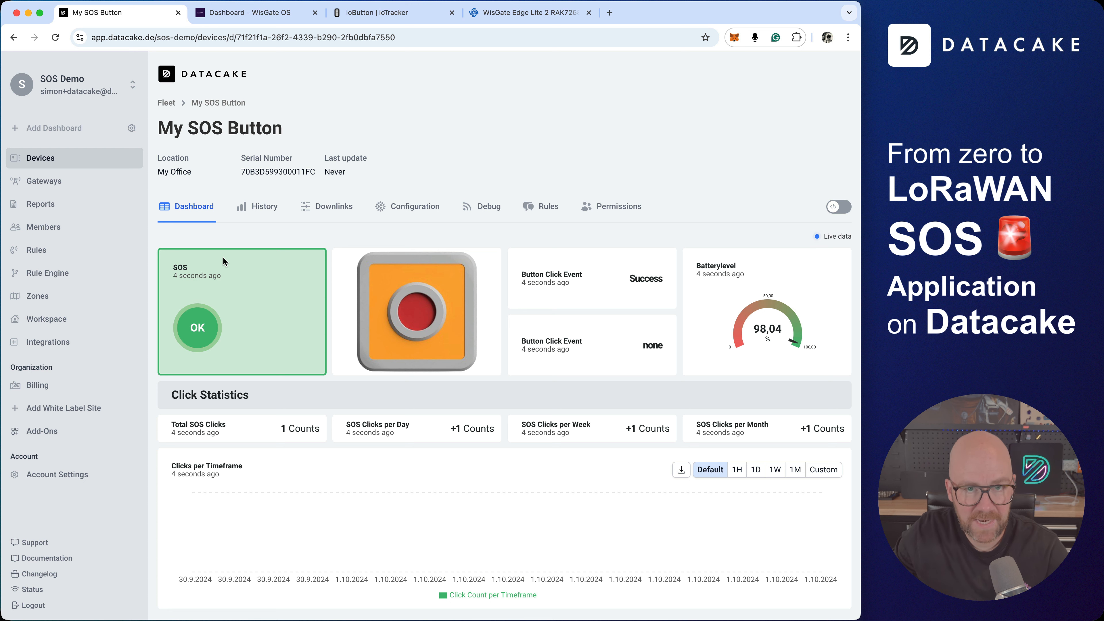
Step: Go to the Gateways list from the My SOS Button dashboard
click(78, 185)
Step: Check My First LoRa Gateway, revisit My SOS Button's dashboard, then open the empty Rules list
click(256, 191)
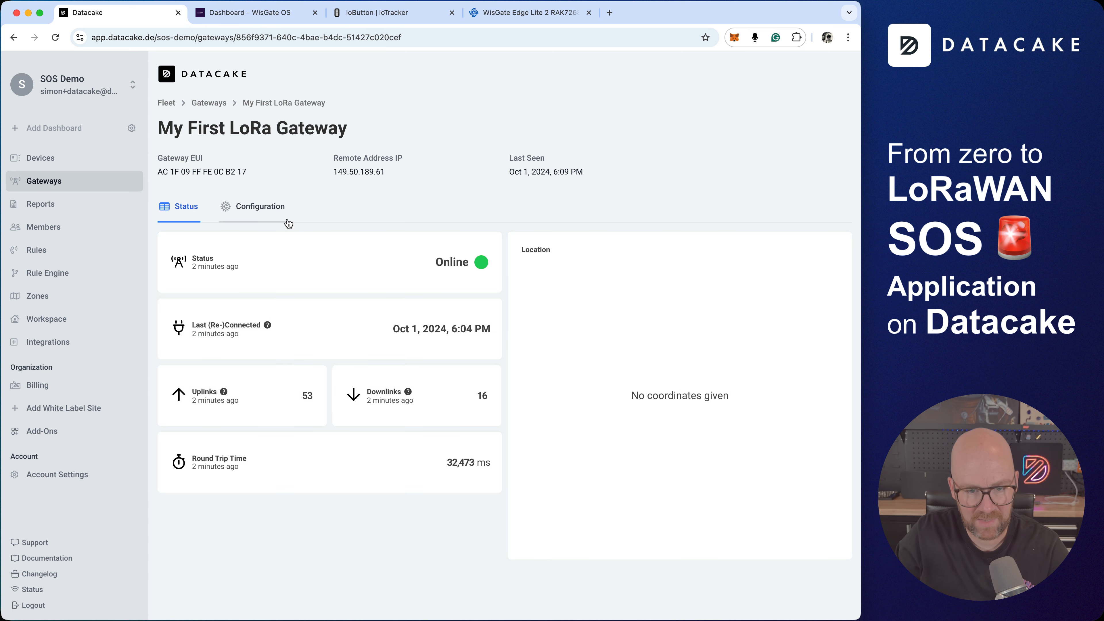
click(42, 161)
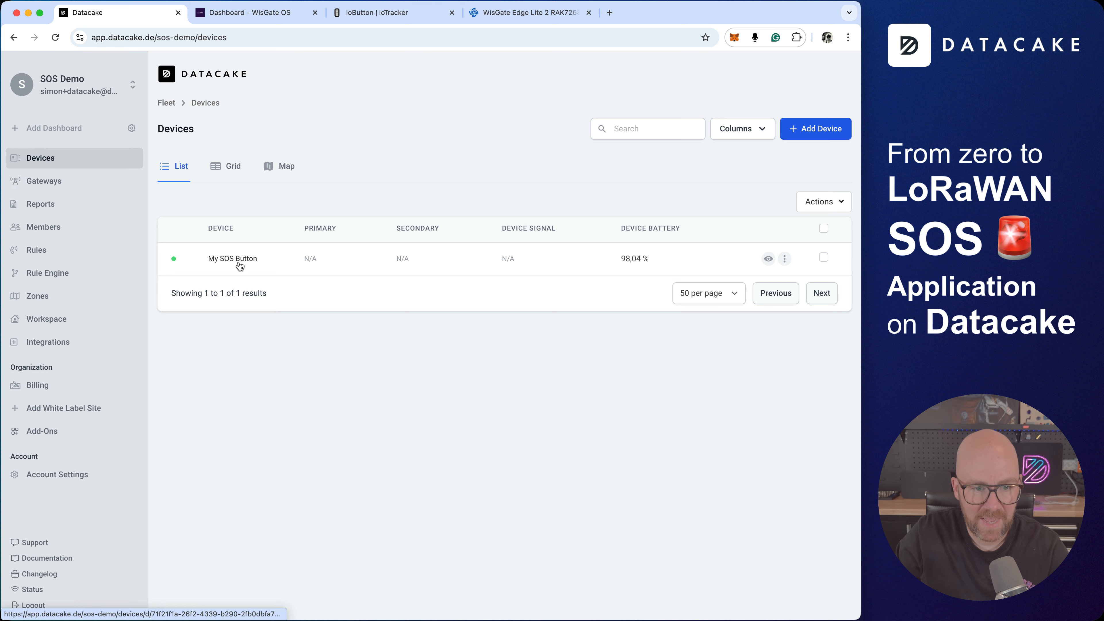
click(238, 261)
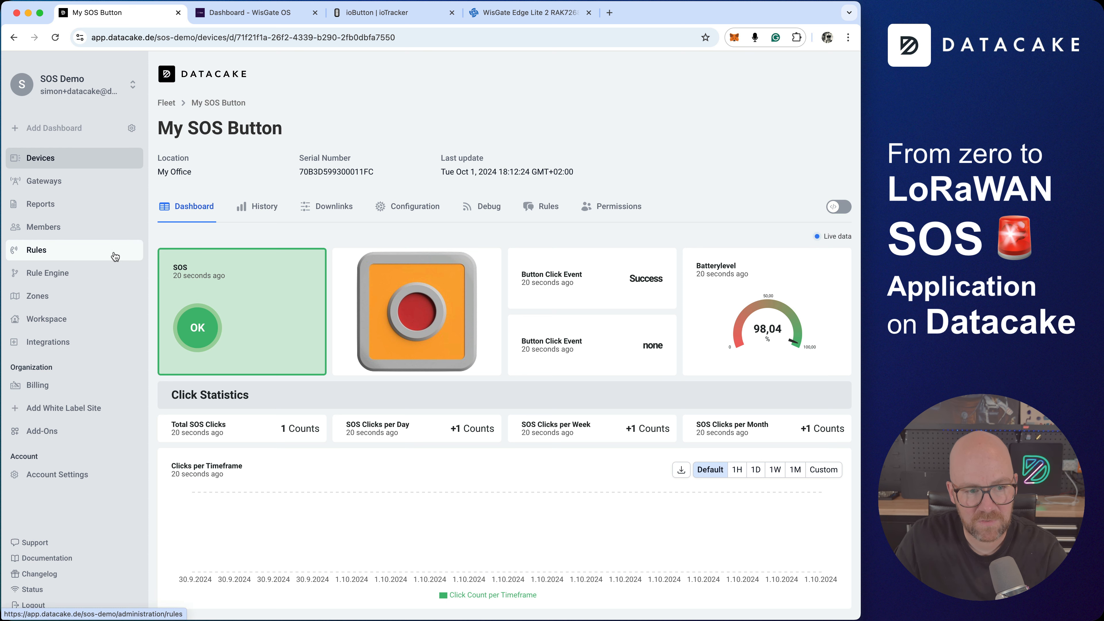
click(114, 256)
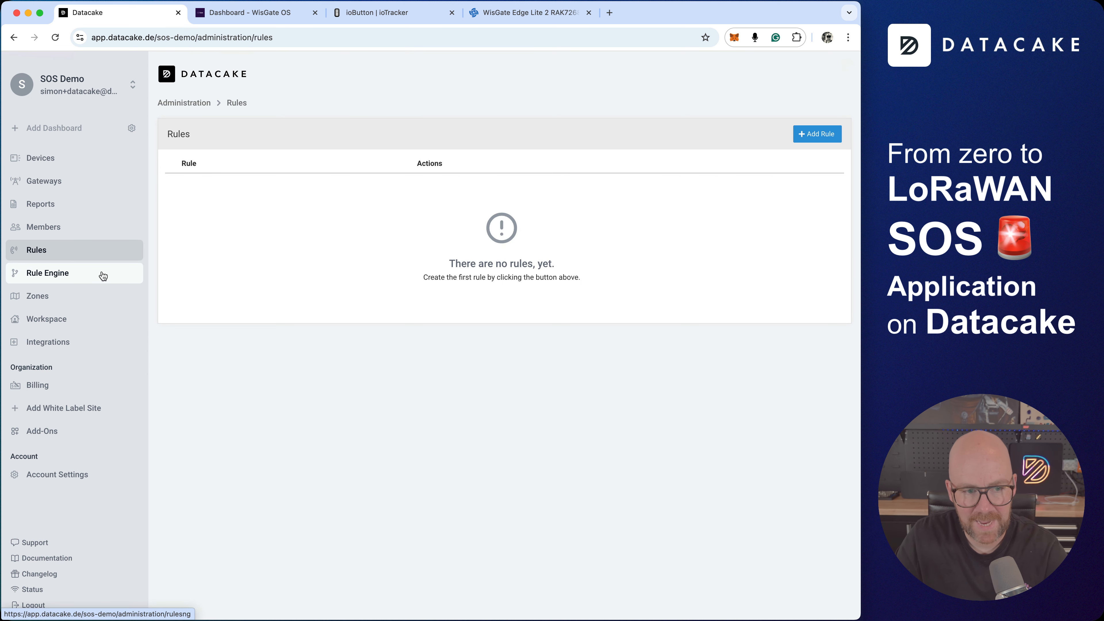
Step: Switch to the Rule Engine's Rules list and start a blank new rule
click(103, 276)
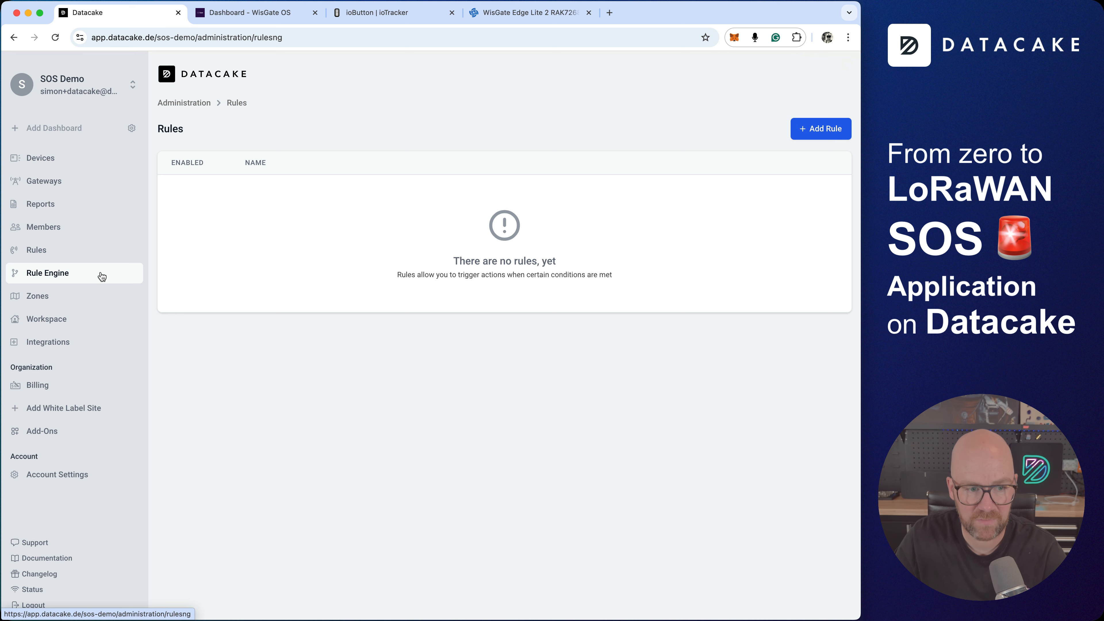
click(71, 256)
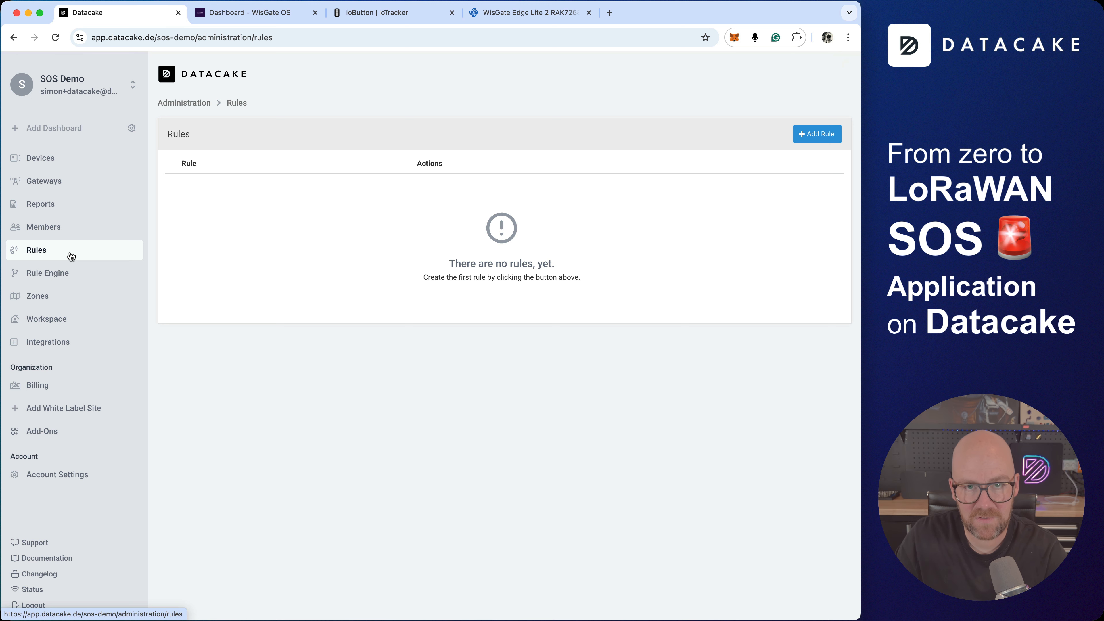
click(810, 135)
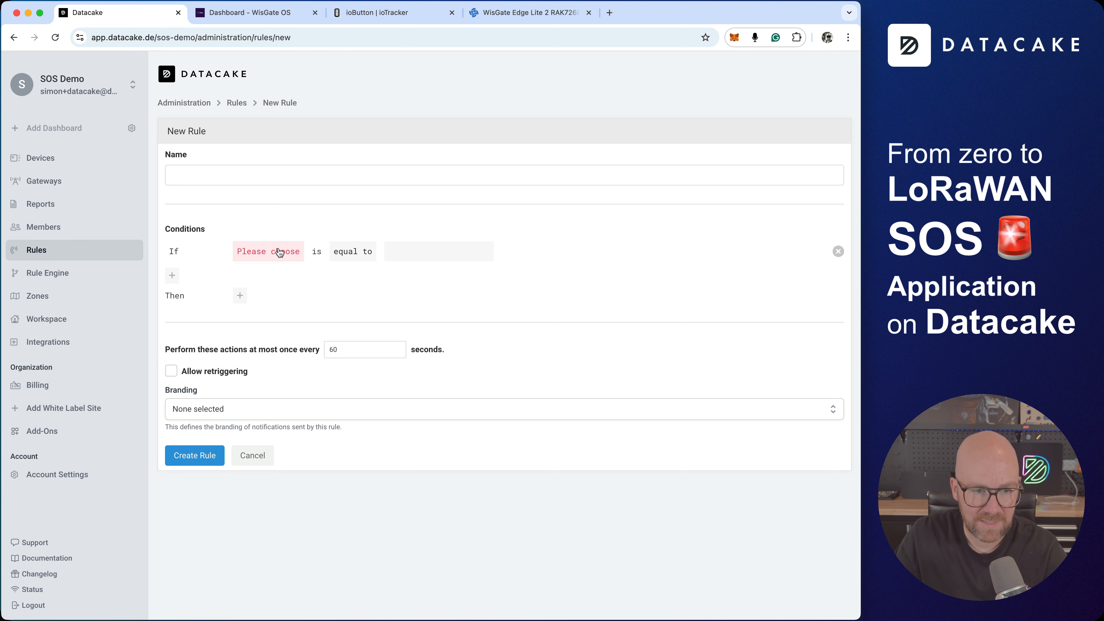
Step: Name the rule 'SOS Detected Notification' and base its condition on My SOS Button's Button Click Reason
click(218, 170)
text(SOS Detected Notification)
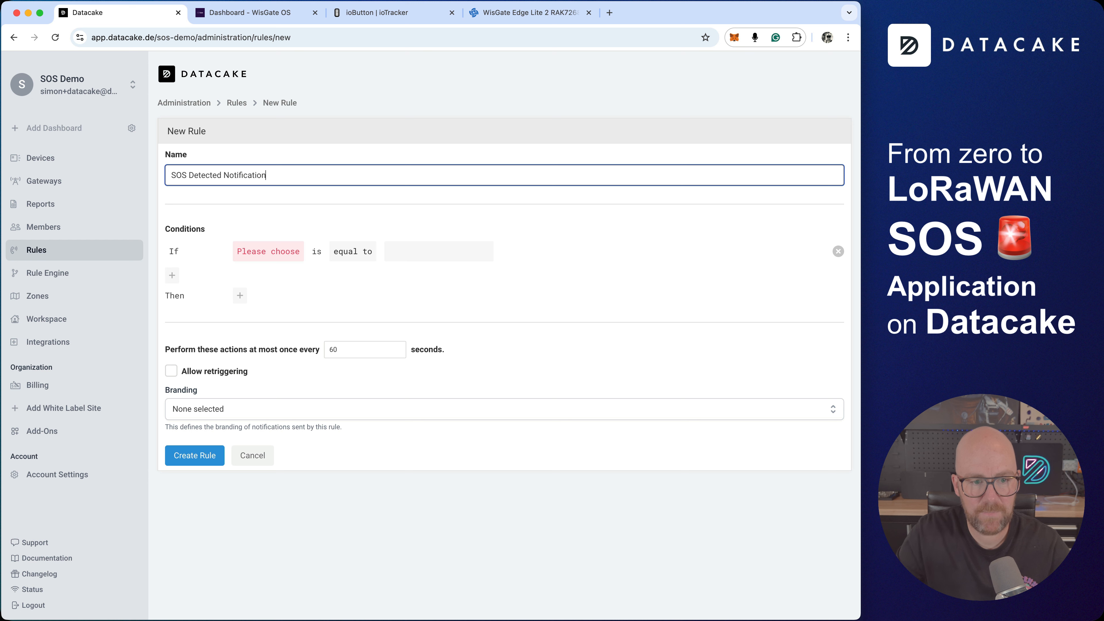
click(244, 257)
click(301, 288)
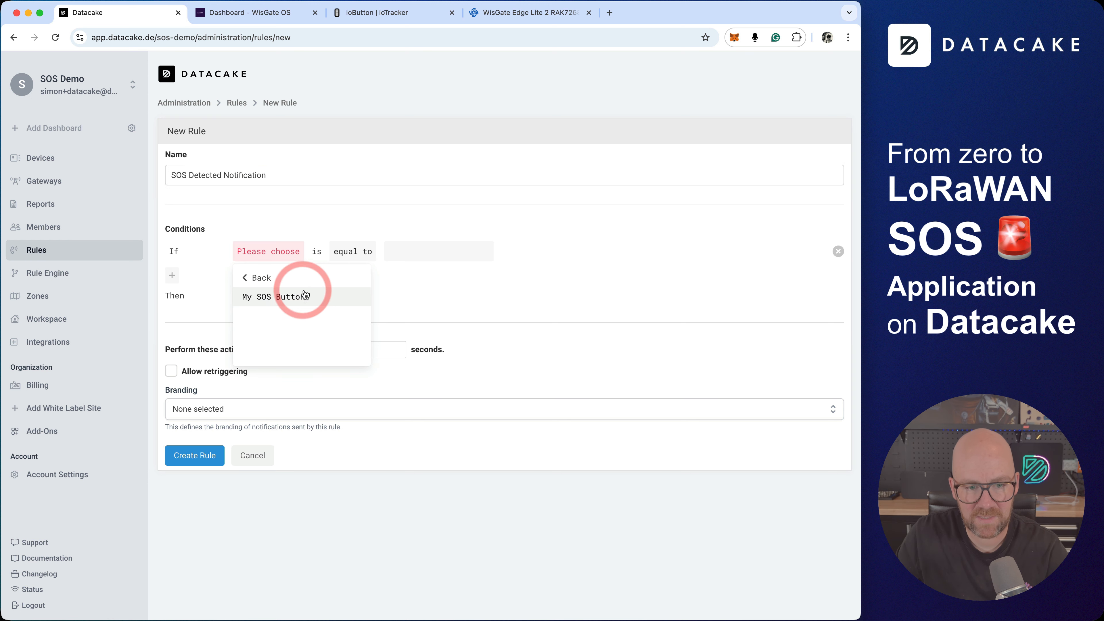
click(303, 300)
click(300, 321)
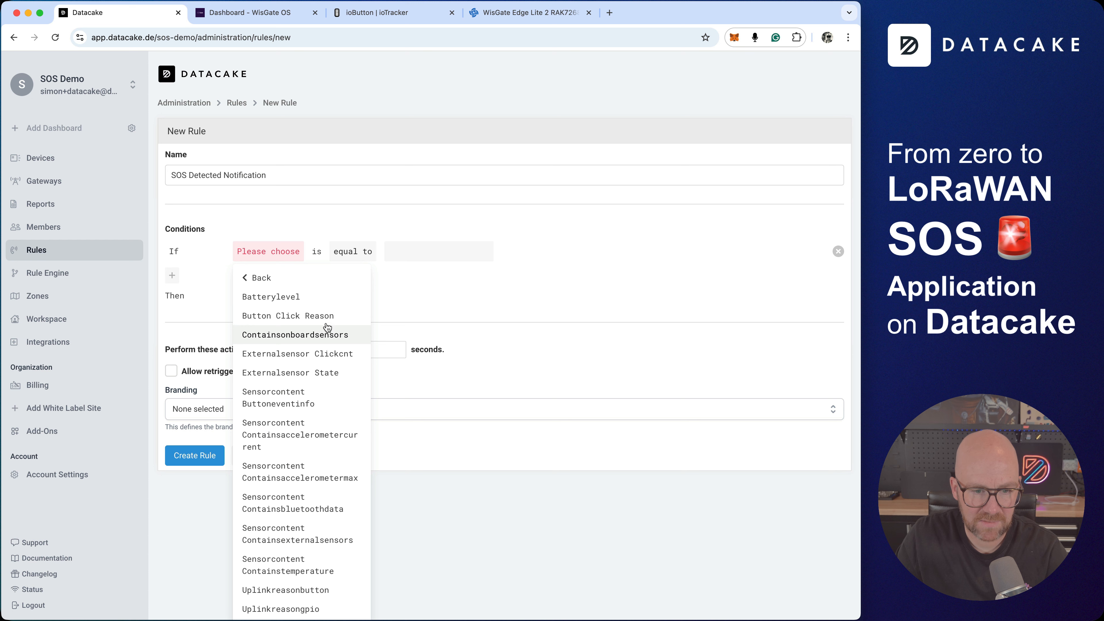
click(309, 316)
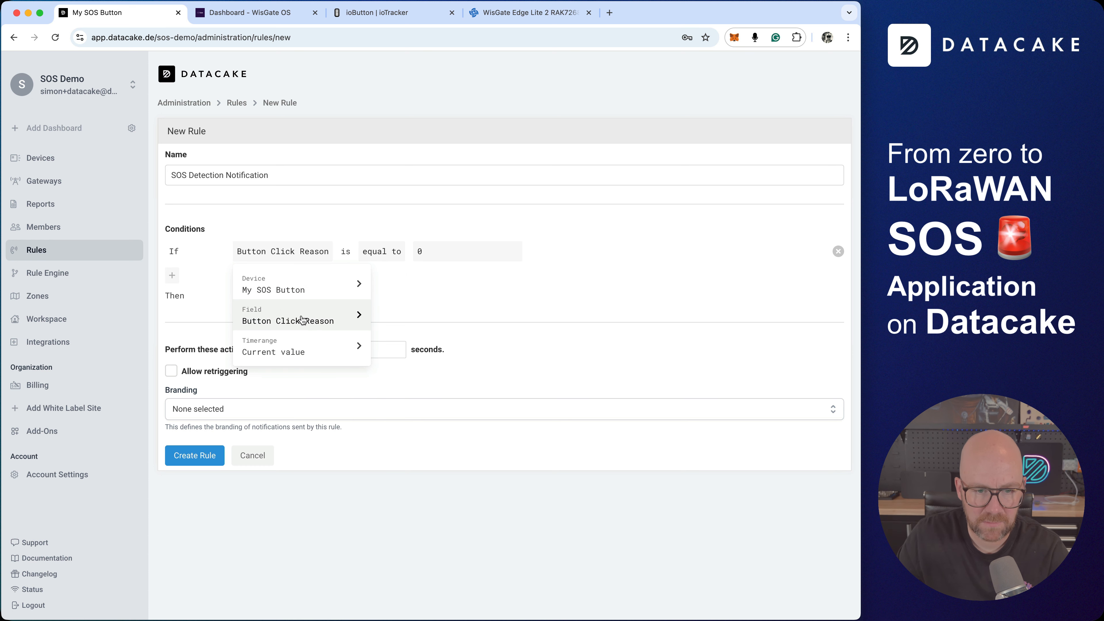
Step: Set the condition comparison to 'equal to' with the value 'single'
click(395, 256)
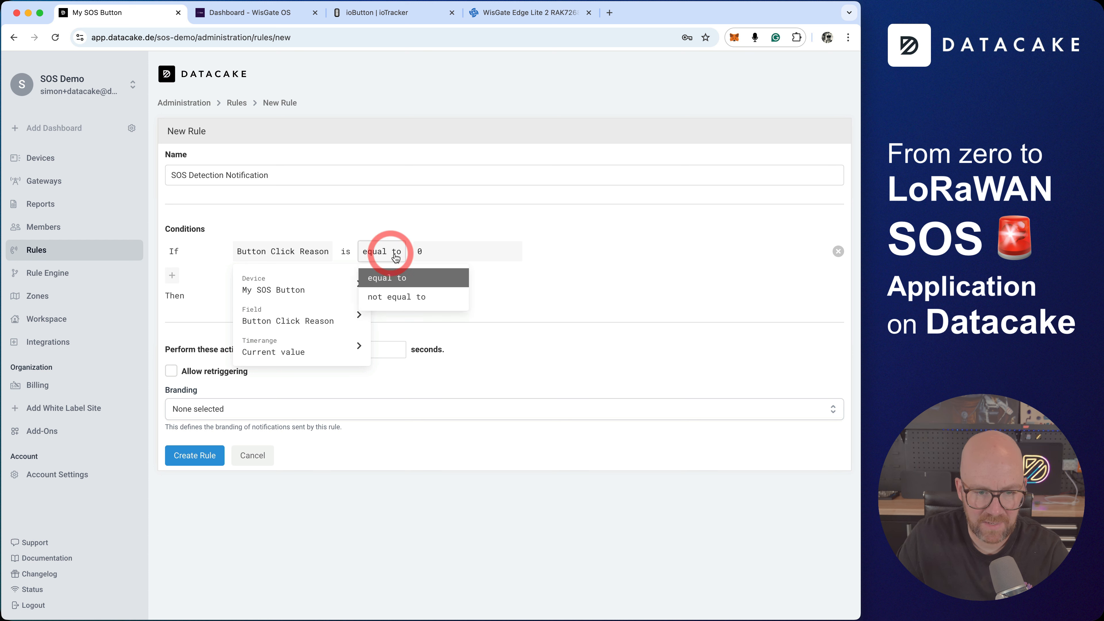
click(398, 274)
click(450, 252)
double_click(450, 250)
text(single)
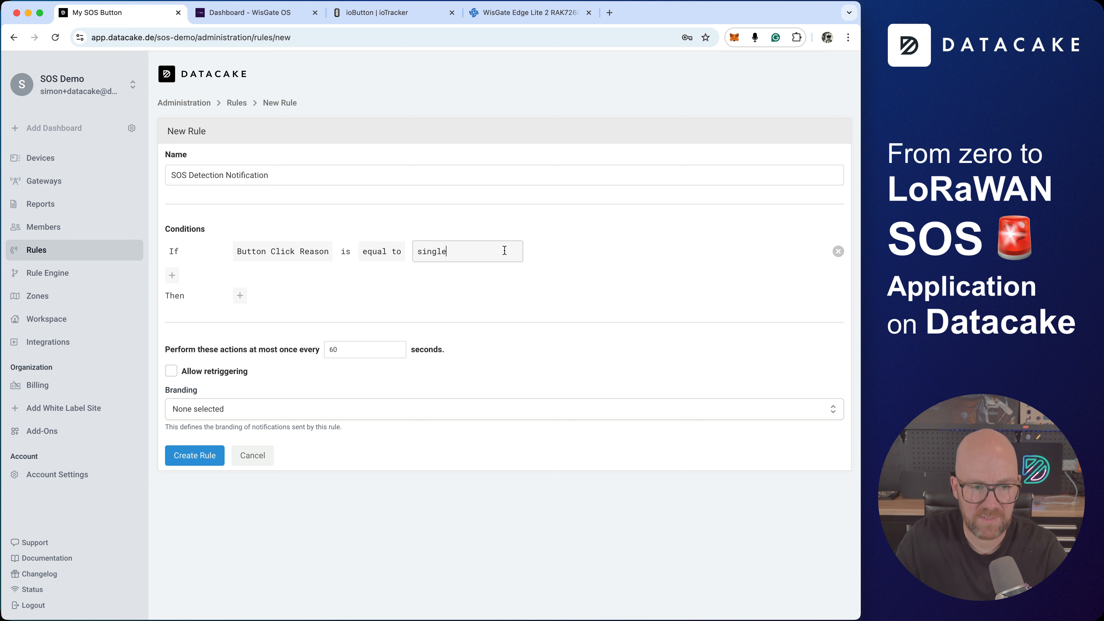
Step: Add an email action to the account owner with subject 'SOS Detected! Handle now'
click(240, 297)
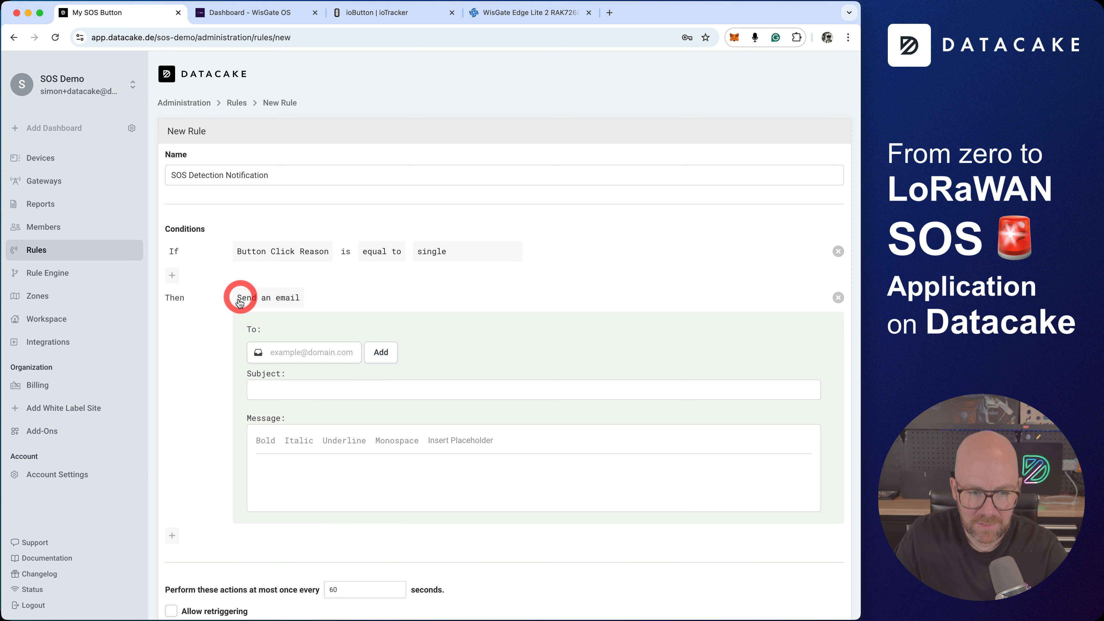
click(295, 350)
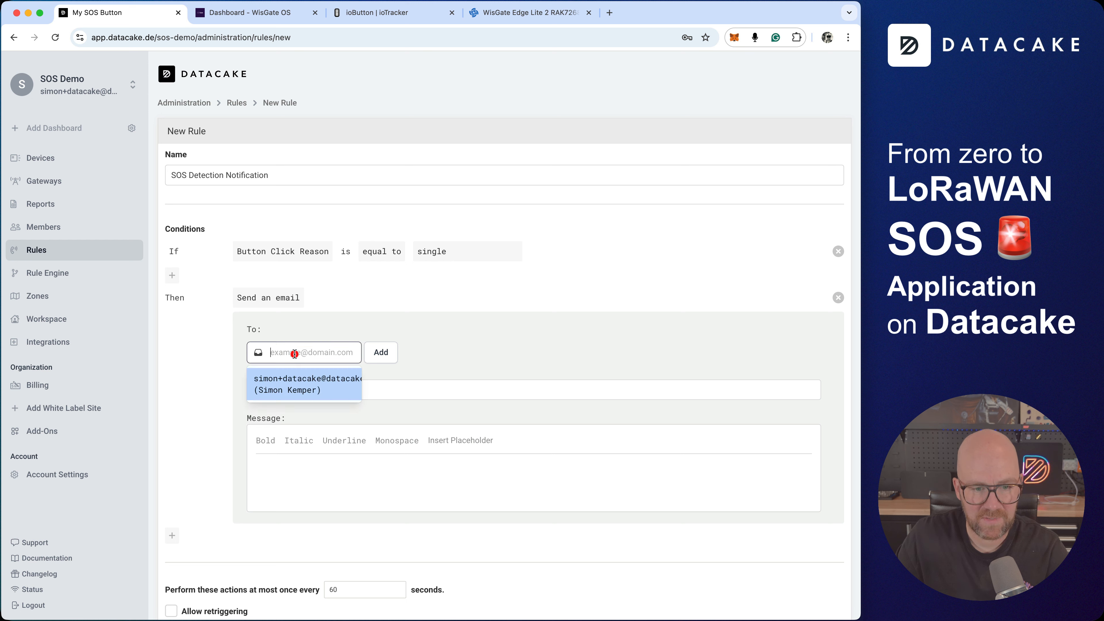
click(297, 376)
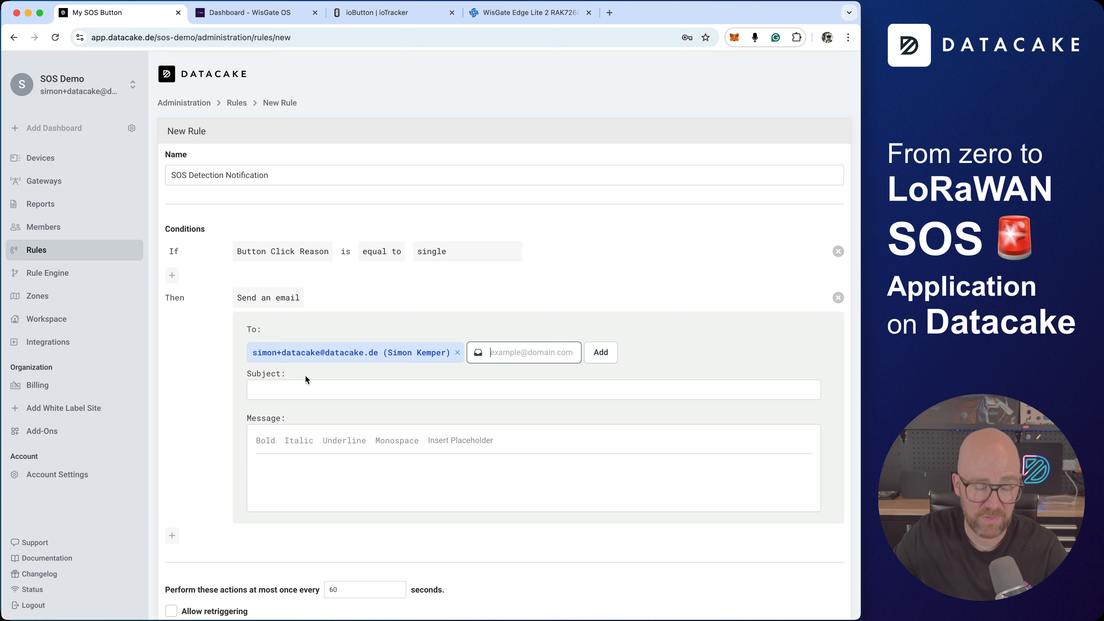
click(304, 389)
text(SOS Detect)
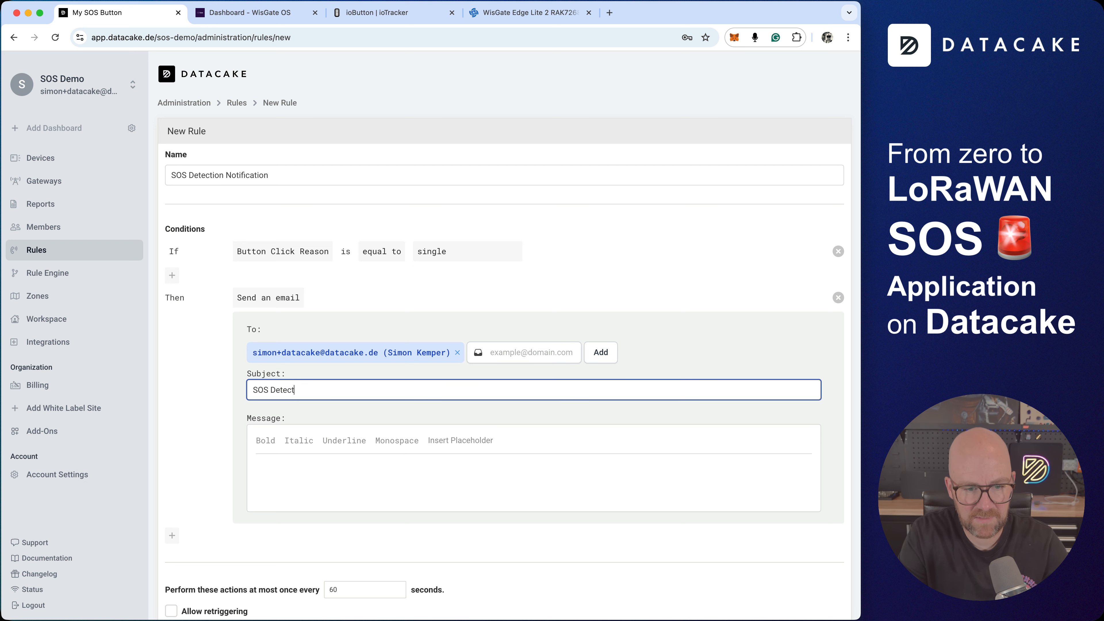
text(ed! Handle now!)
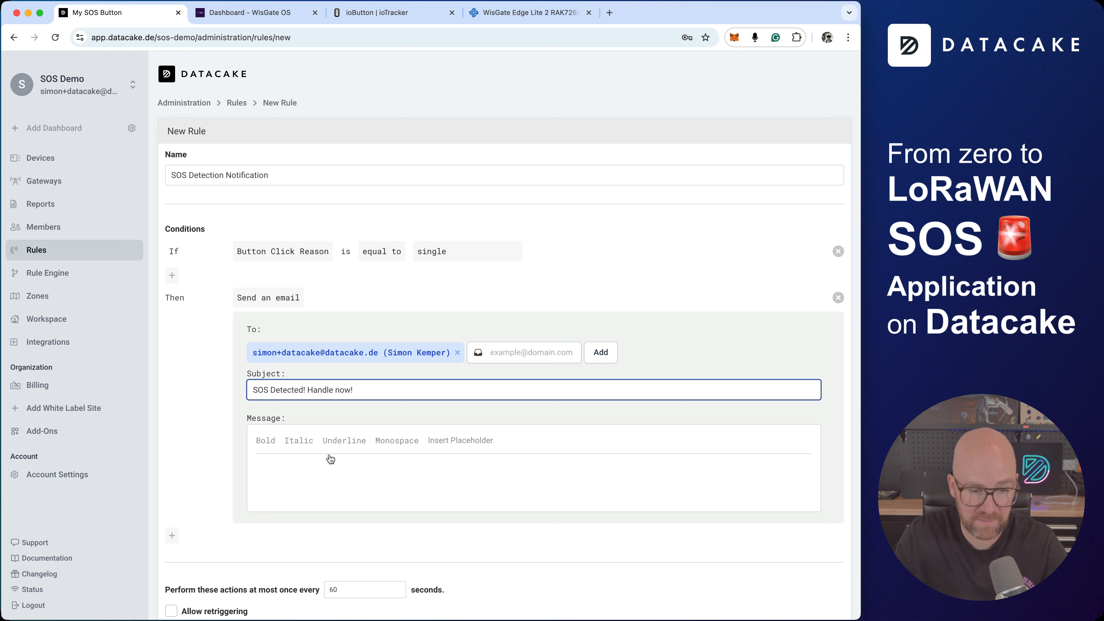
Step: Insert a My SOS Button measurement placeholder into the message, then delete it again
click(335, 486)
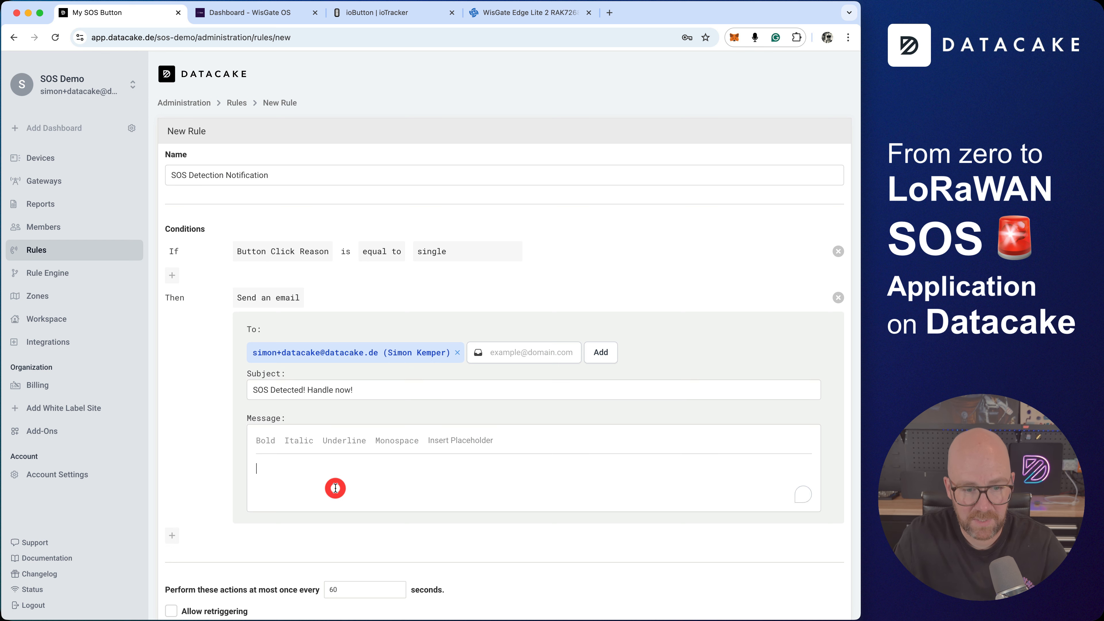
click(447, 441)
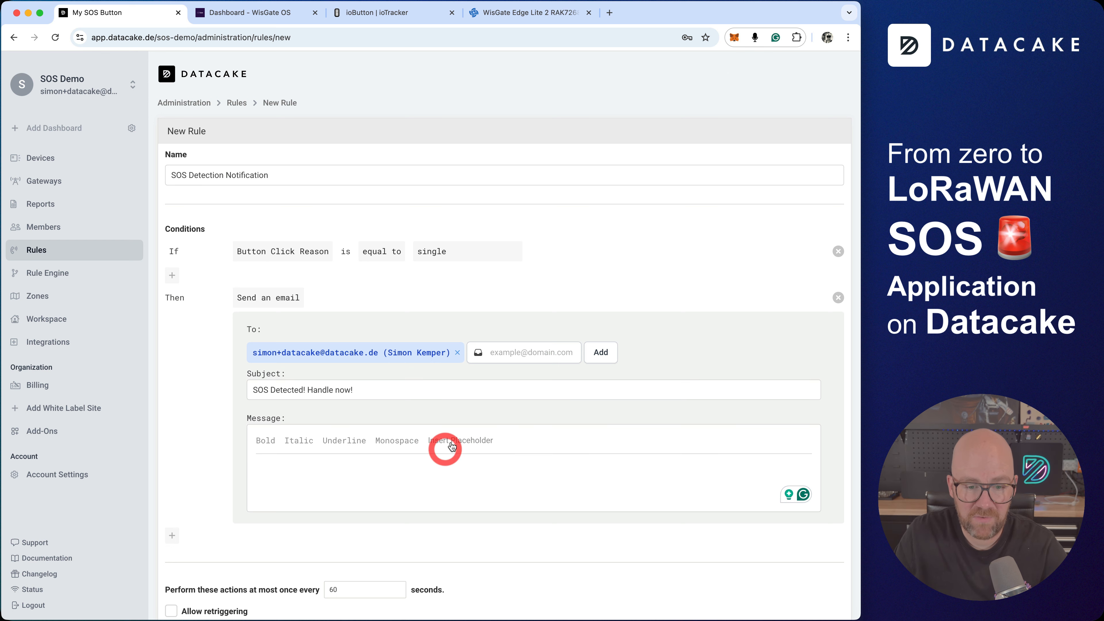
click(389, 352)
click(357, 362)
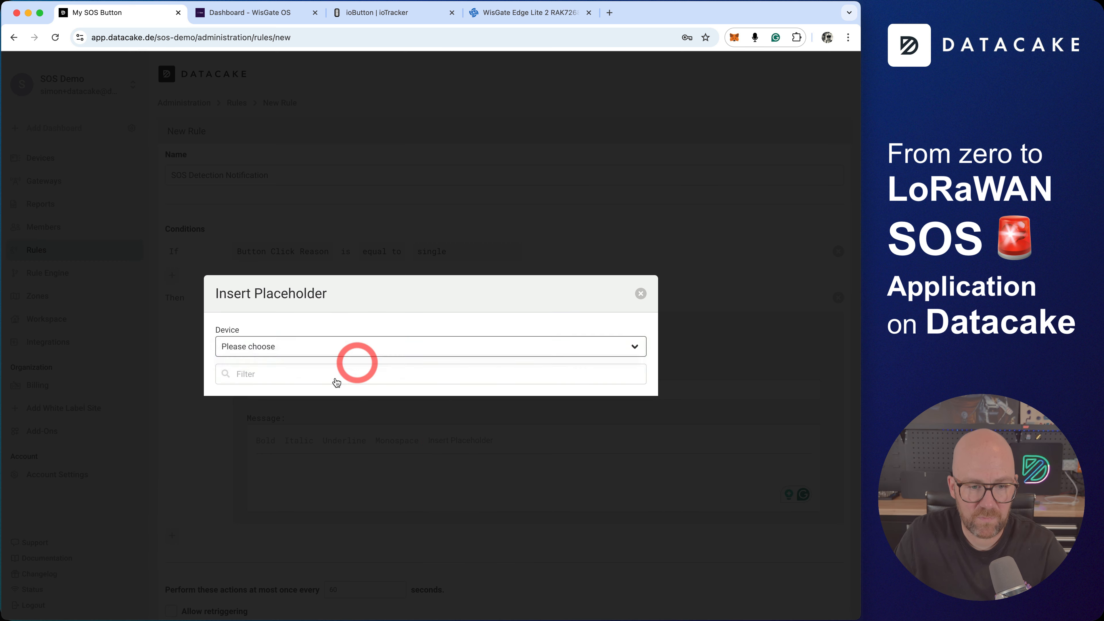
click(336, 377)
drag(725, 463, 187, 461)
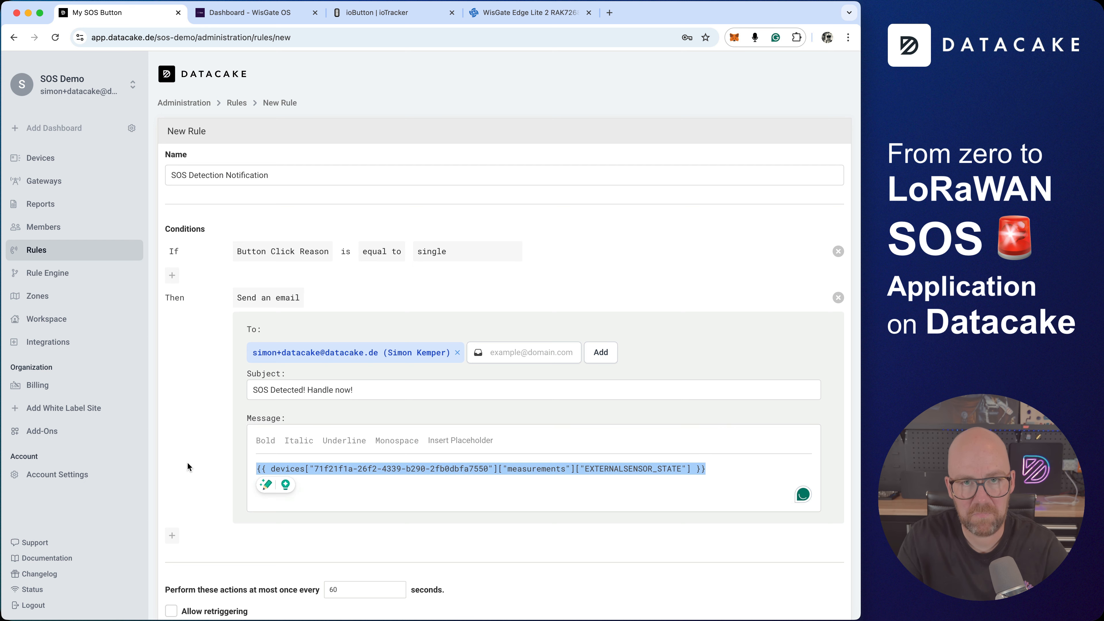
key(BackSpace)
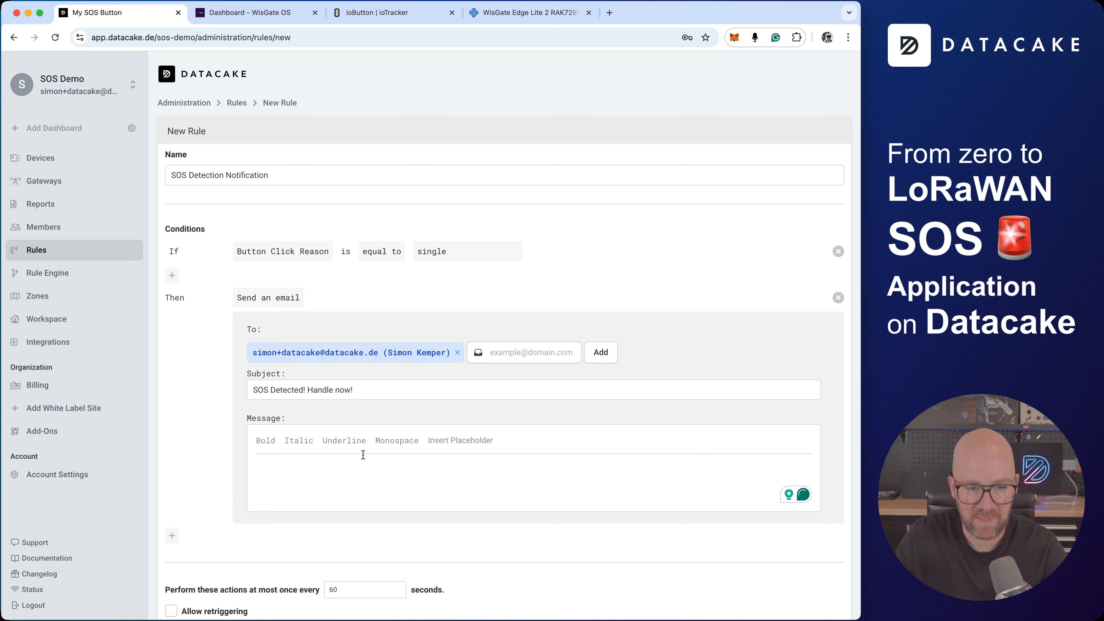
scroll(362, 456, down, 3)
click(173, 431)
scroll(362, 476, down, 3)
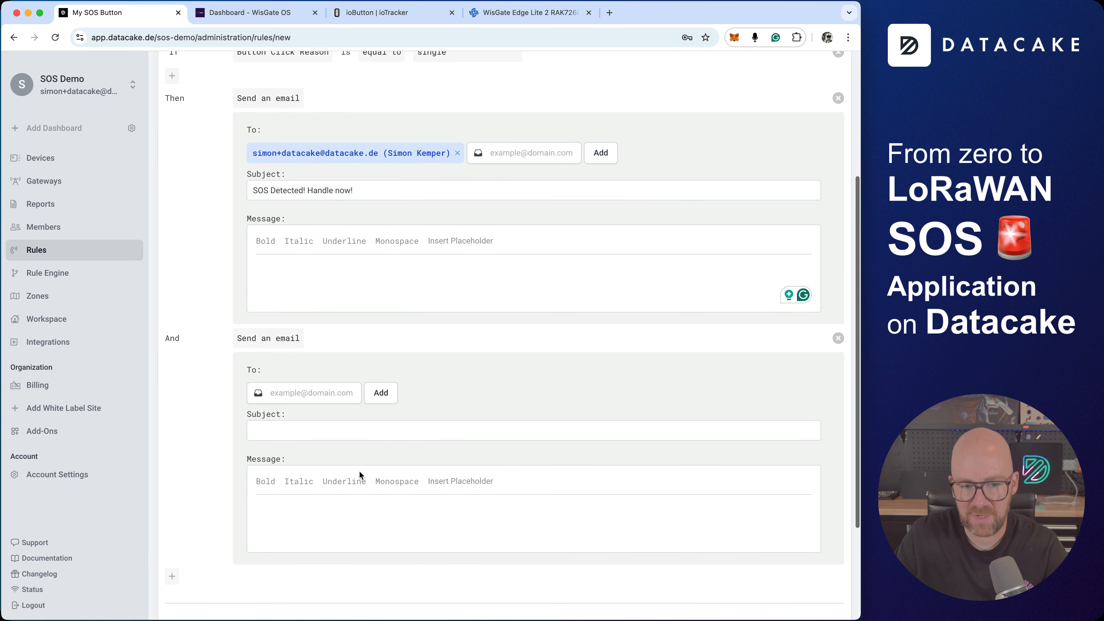
click(290, 334)
click(296, 385)
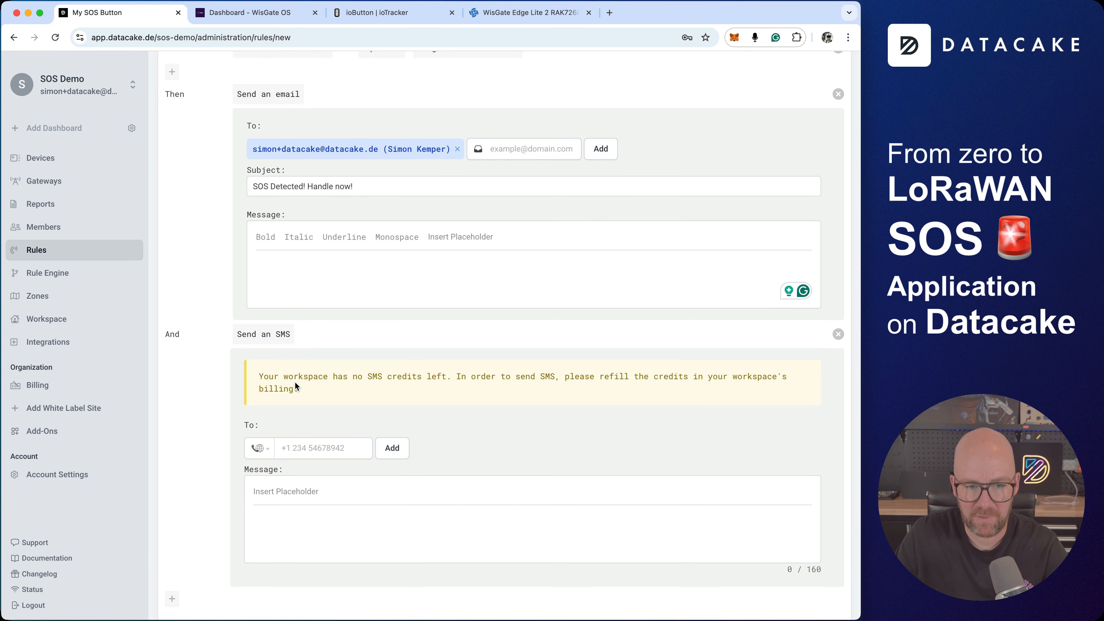
scroll(461, 409, down, 3)
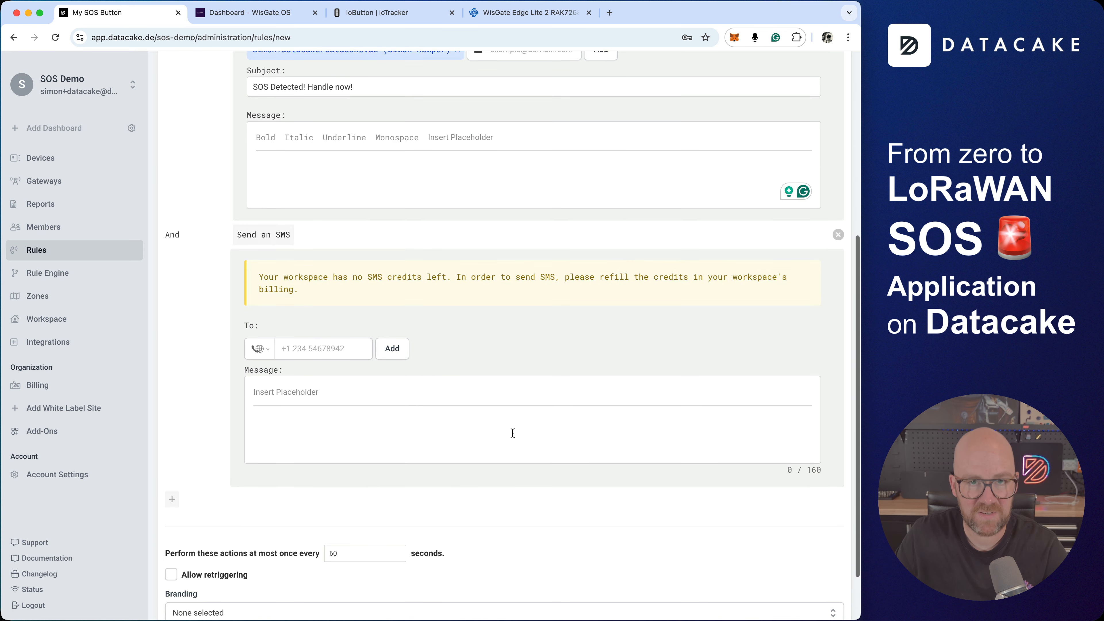
click(172, 499)
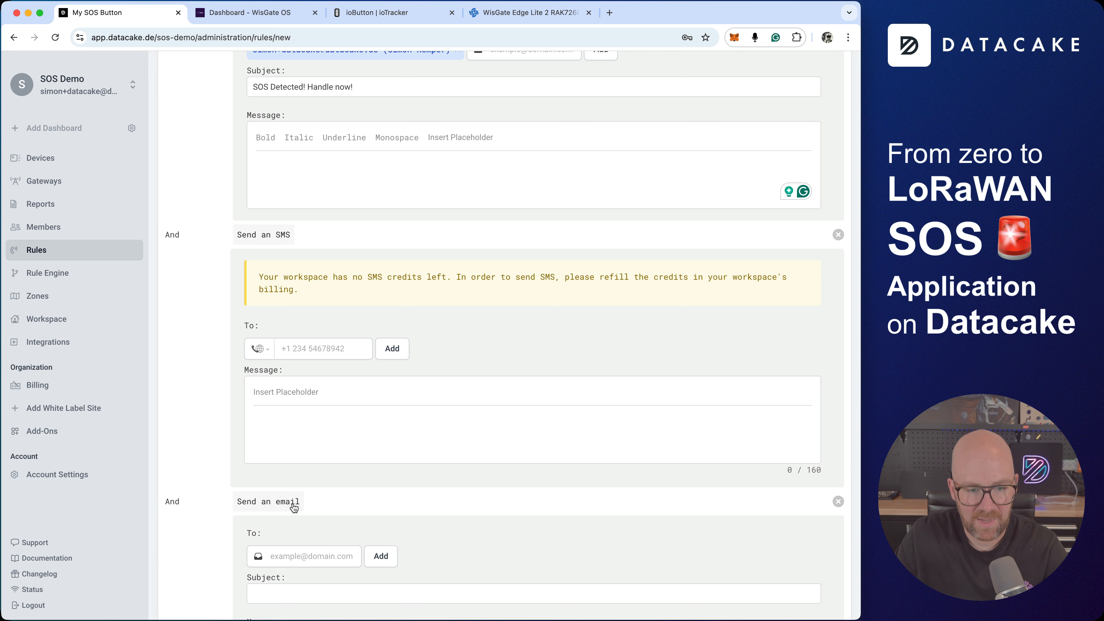
click(293, 503)
scroll(287, 495, down, 2)
click(307, 485)
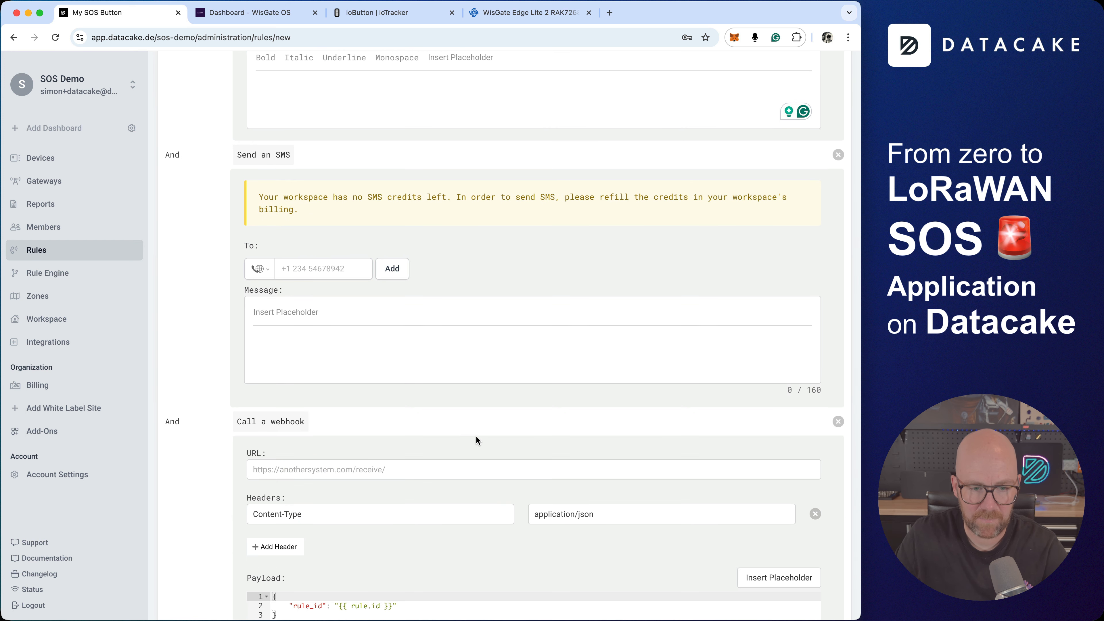
scroll(476, 438, down, 2)
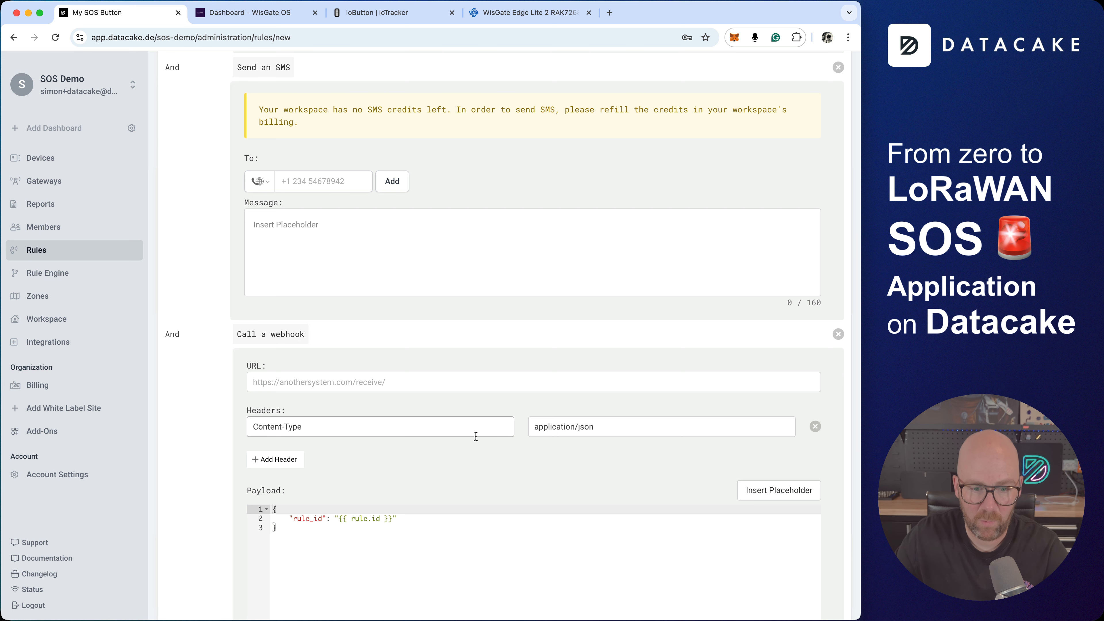
click(838, 334)
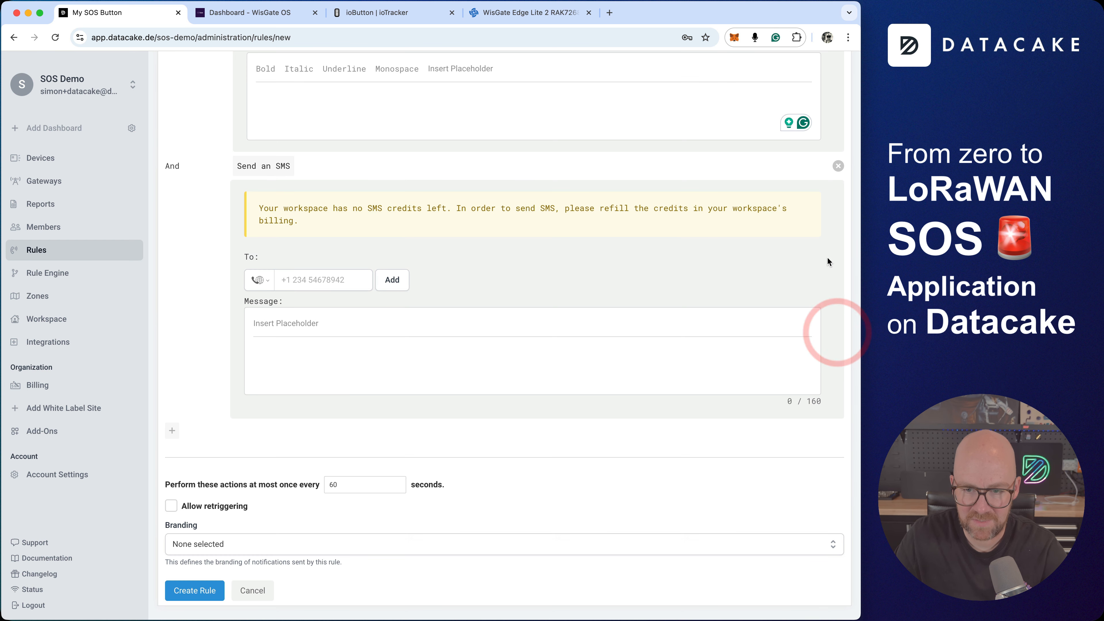
click(838, 166)
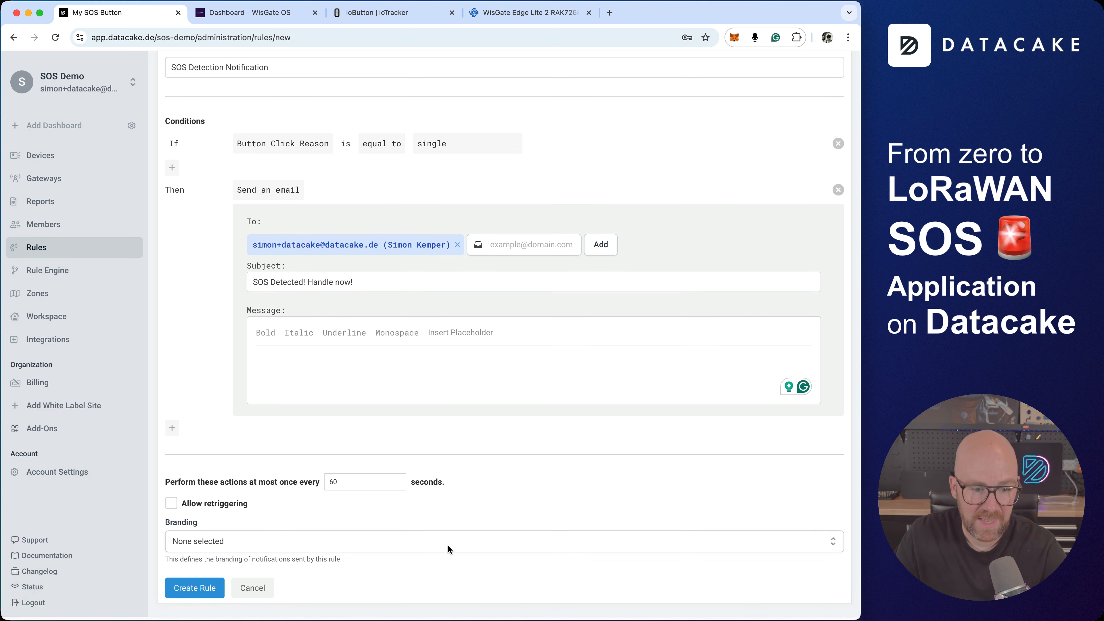
click(194, 591)
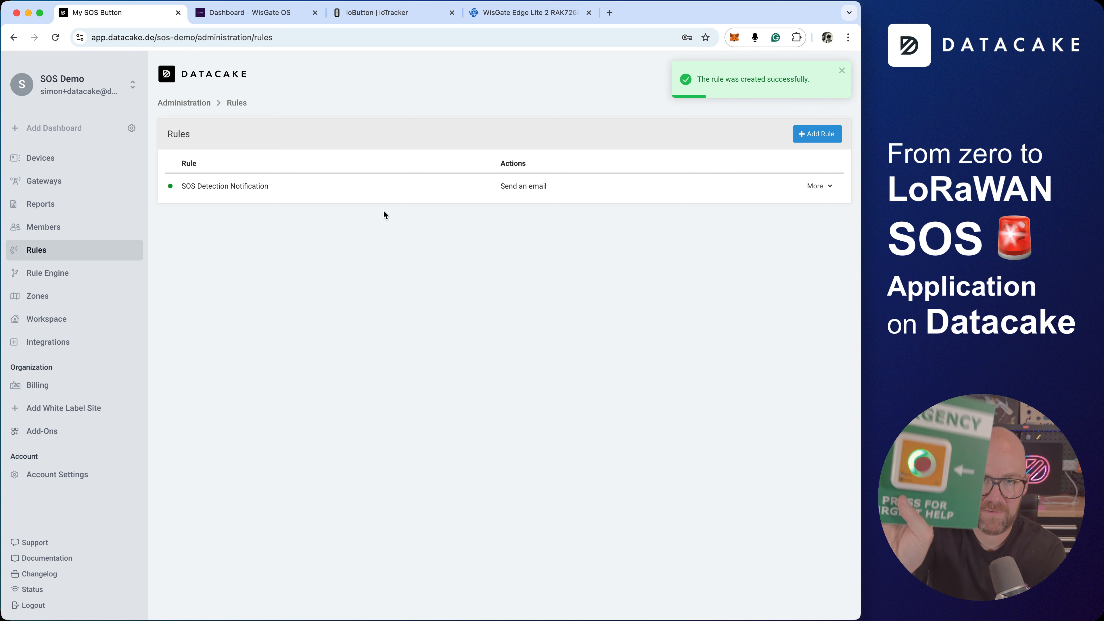
Step: Return to the My SOS Button dashboard and check its total of 3 SOS clicks
click(74, 165)
click(245, 258)
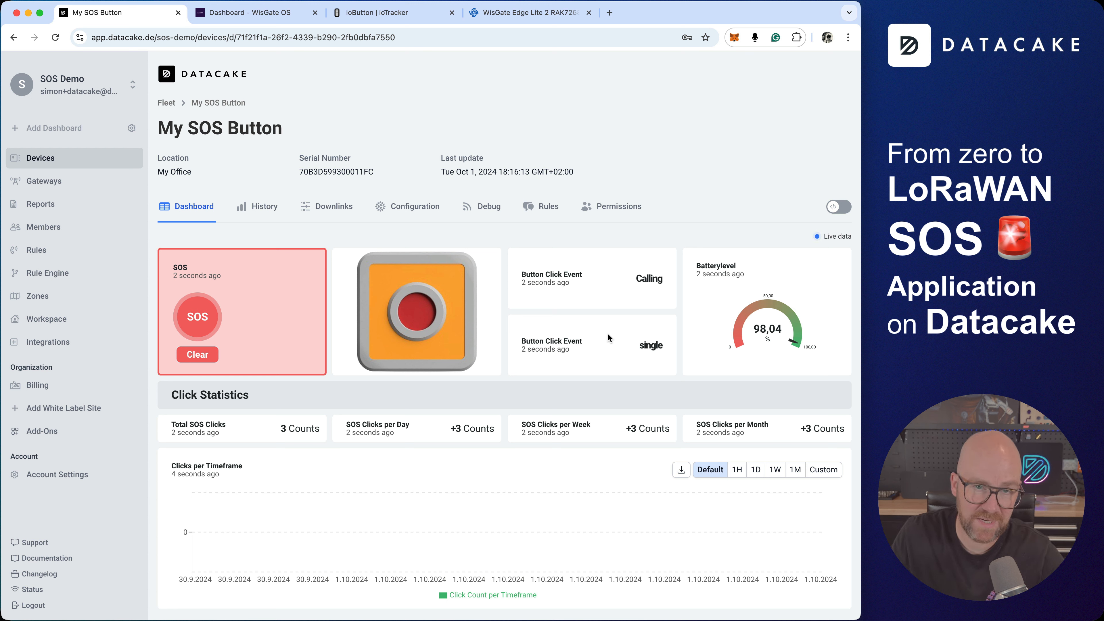
click(720, 180)
drag(281, 428, 323, 426)
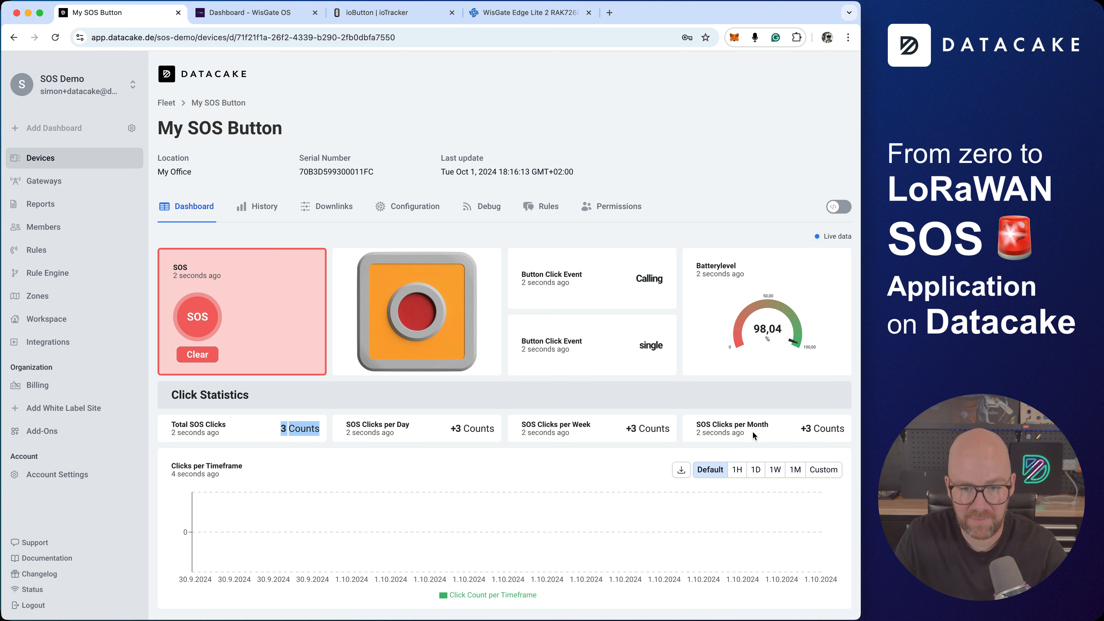
click(678, 174)
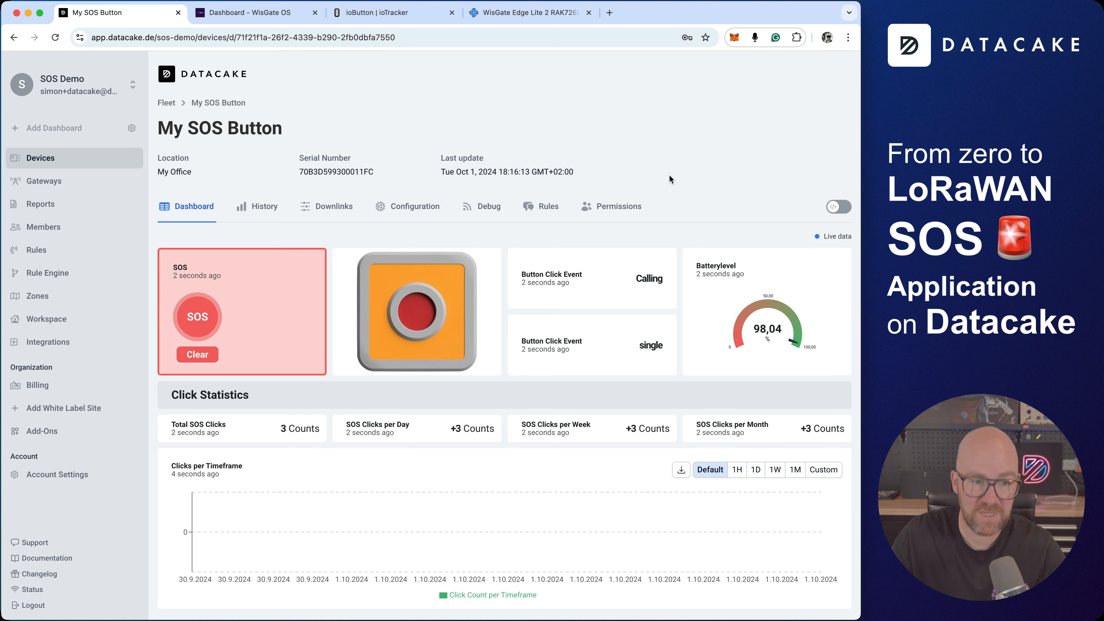
click(53, 170)
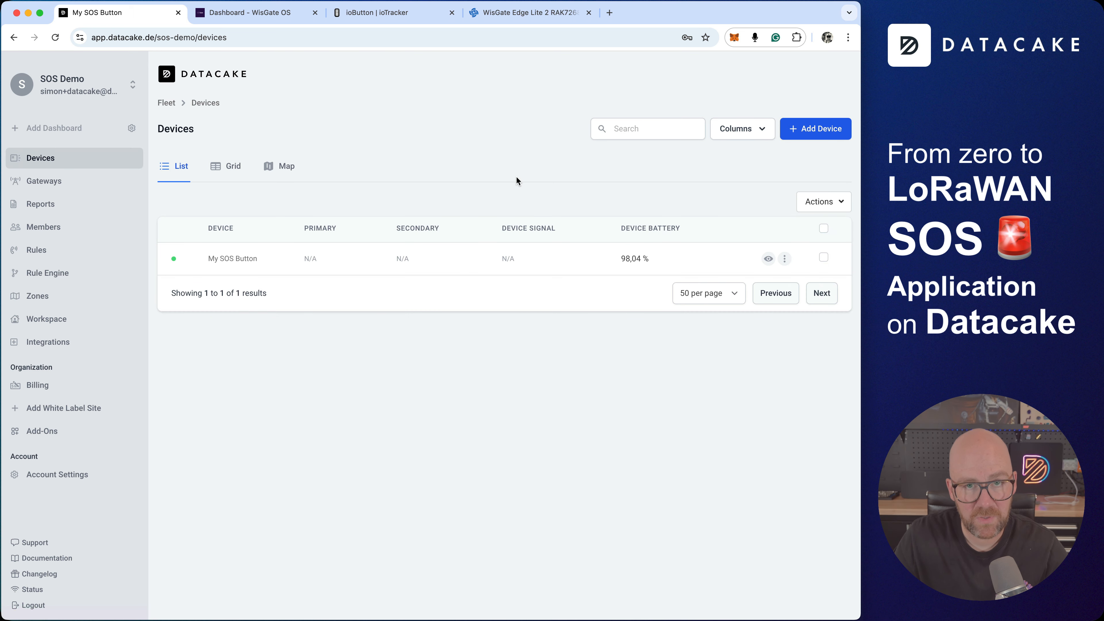
click(812, 136)
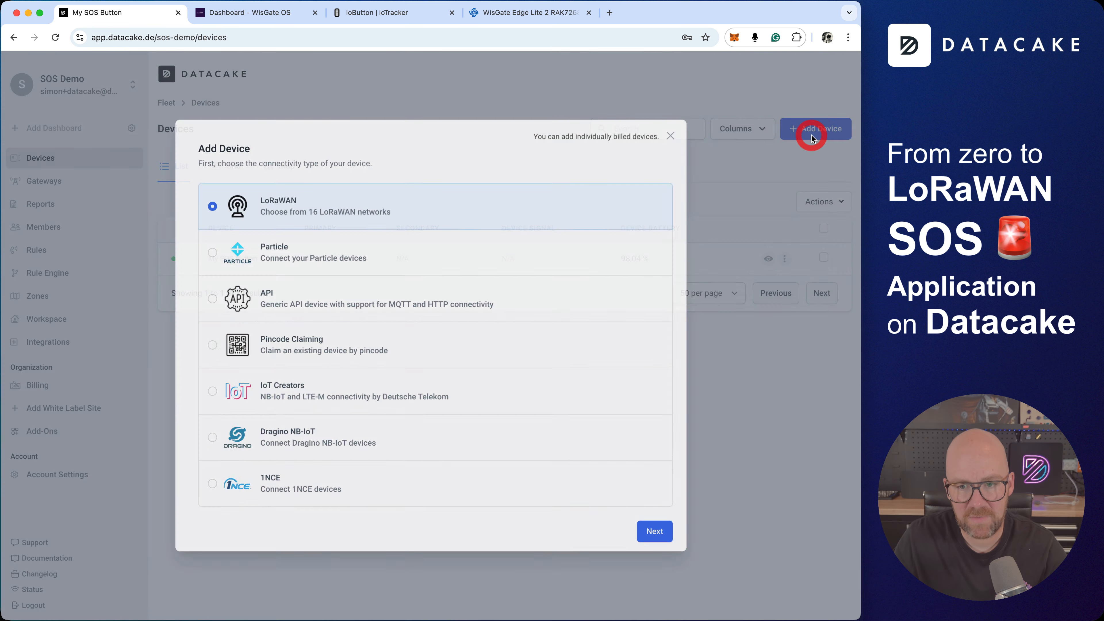
click(468, 193)
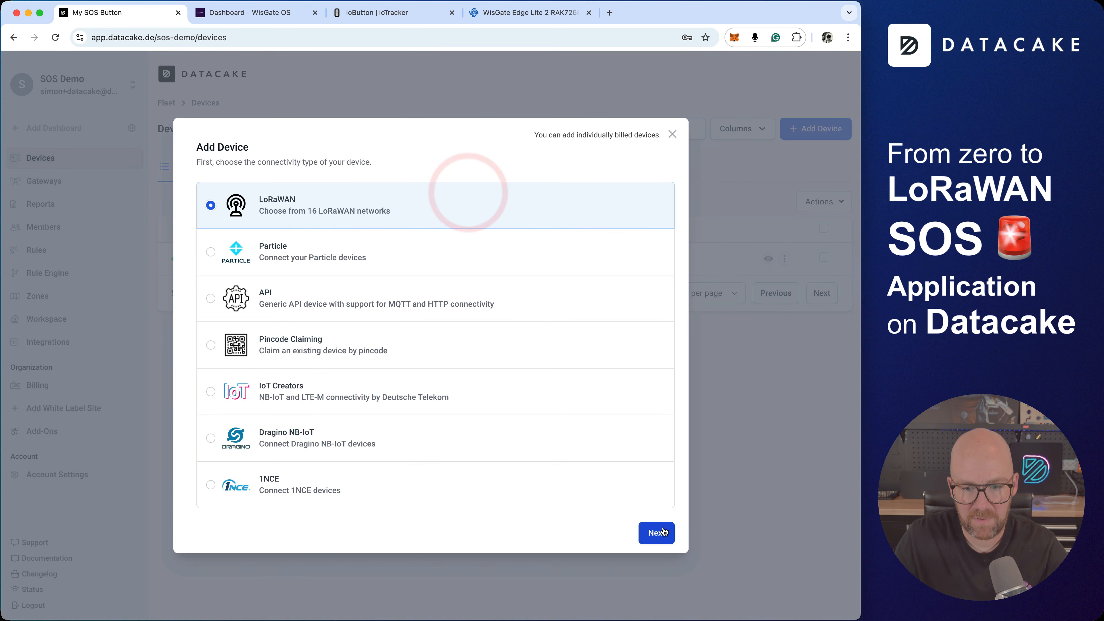
click(658, 535)
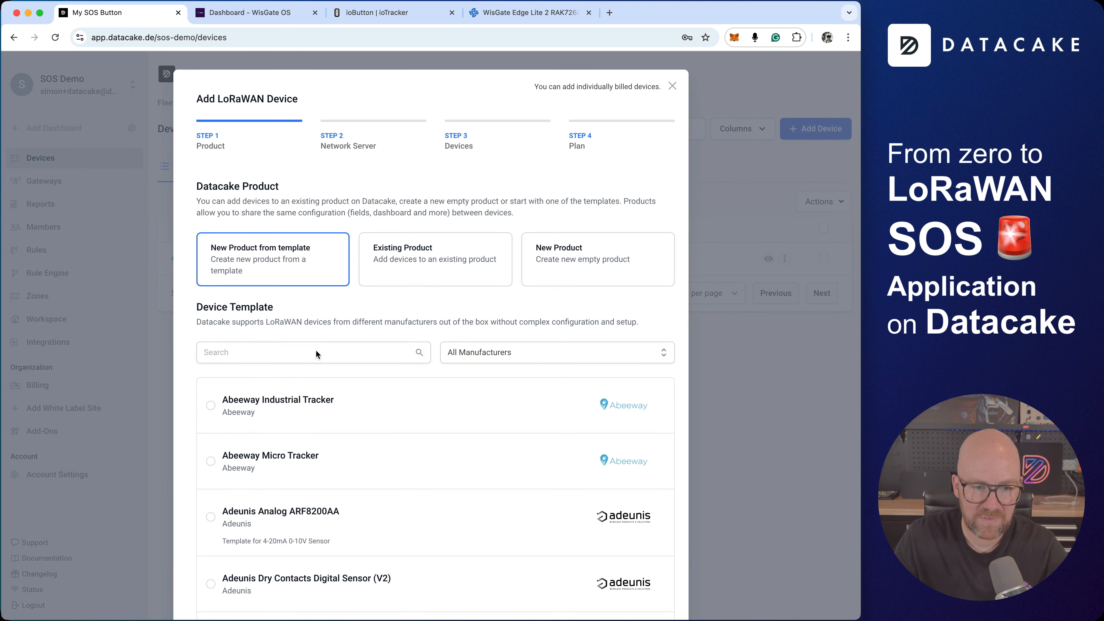
click(437, 273)
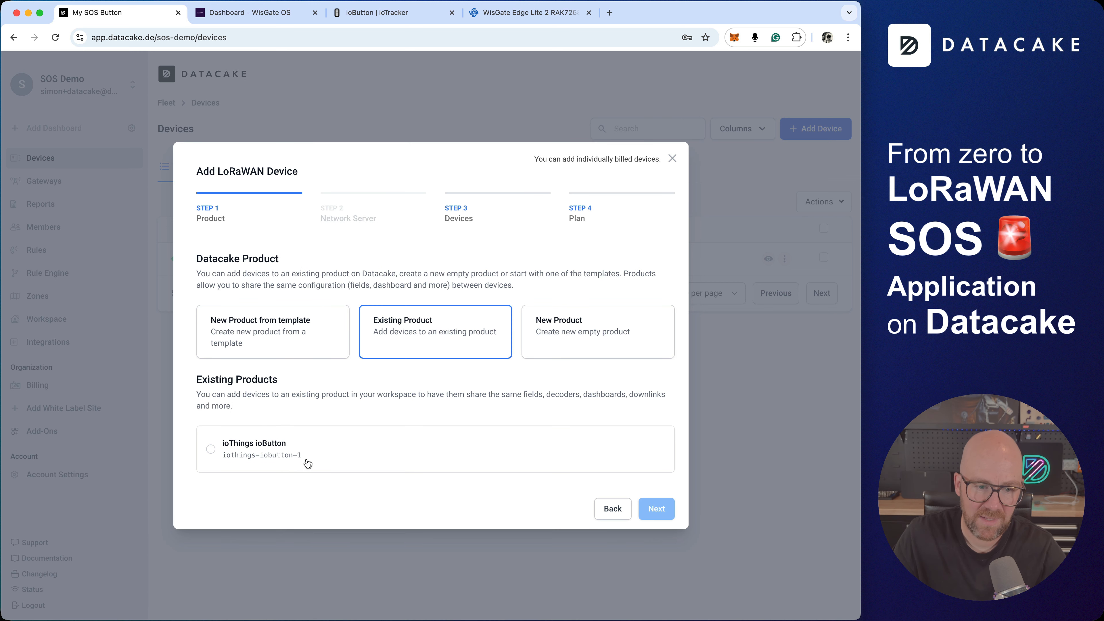
click(282, 457)
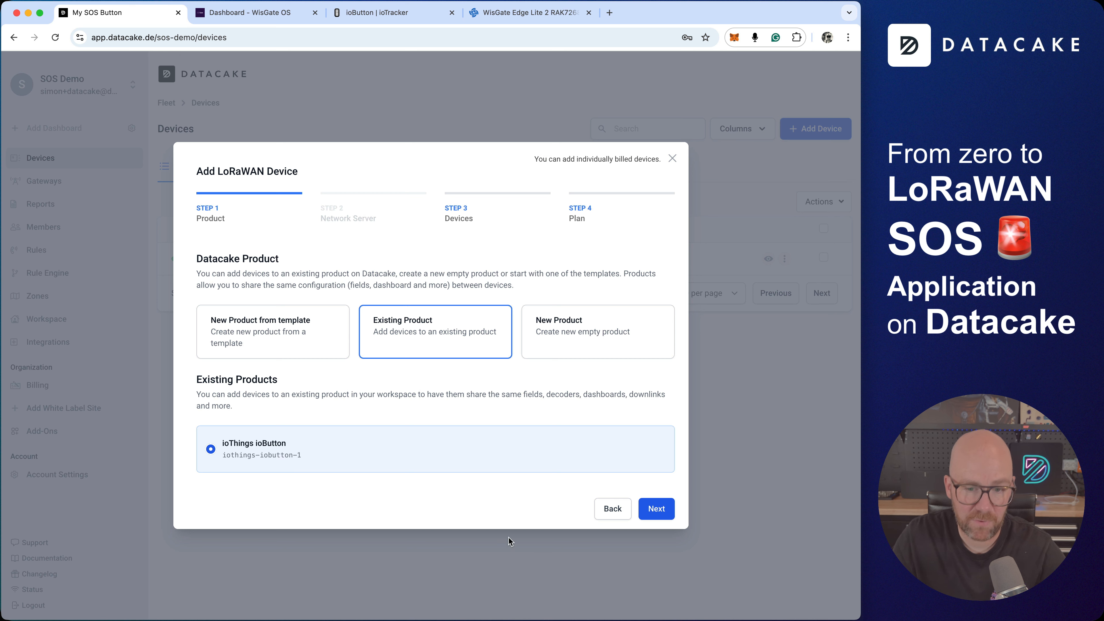
click(652, 509)
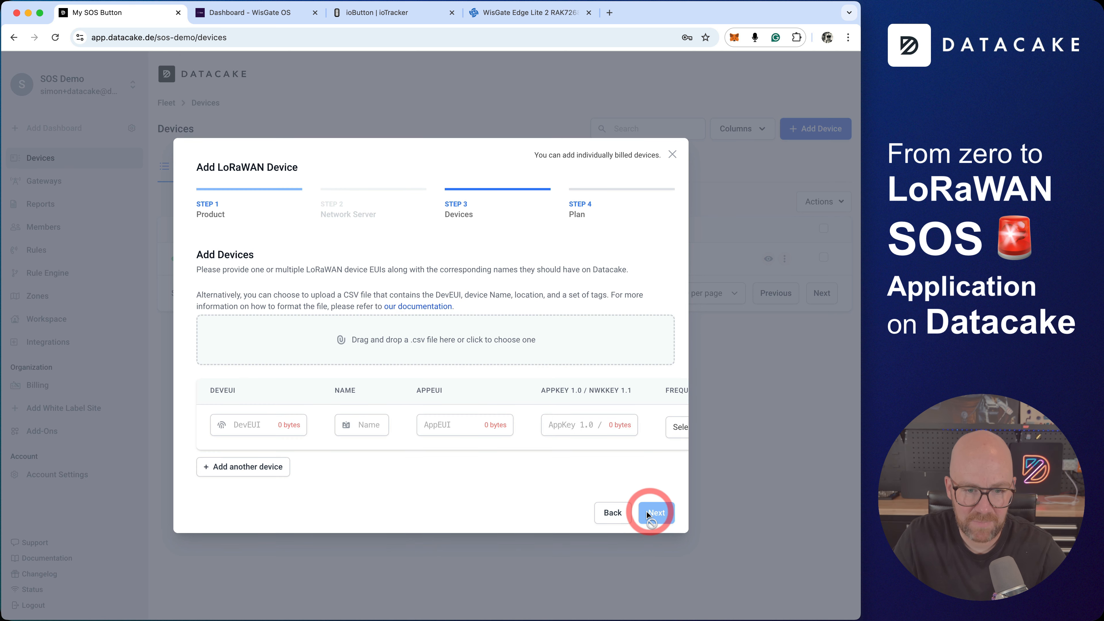
click(245, 463)
click(246, 489)
click(250, 511)
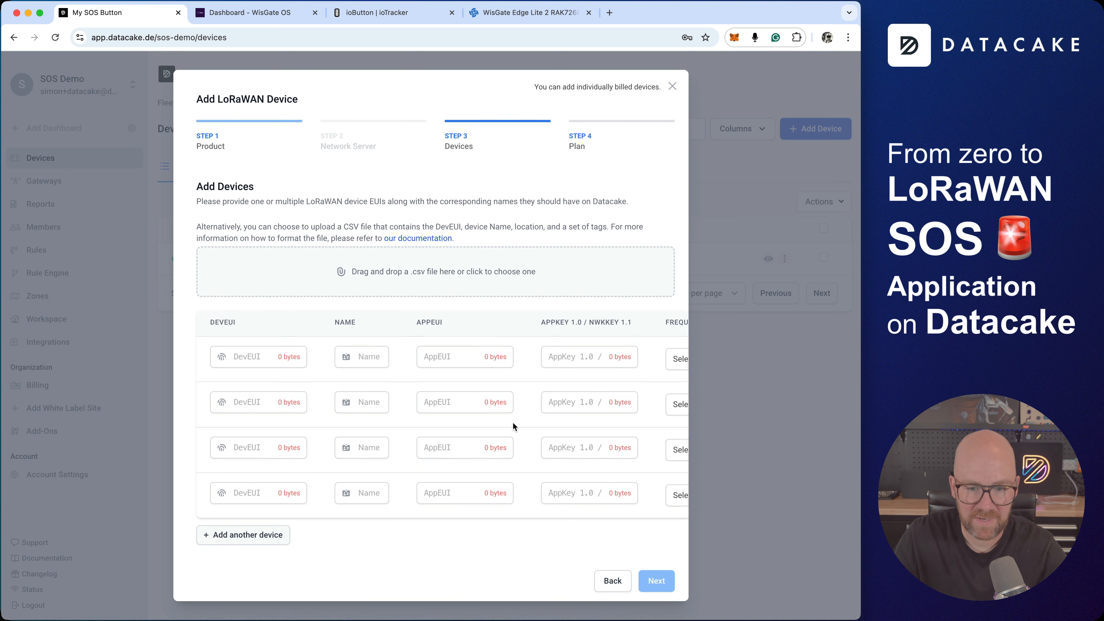
scroll(512, 422, right, 5)
scroll(512, 422, left, 5)
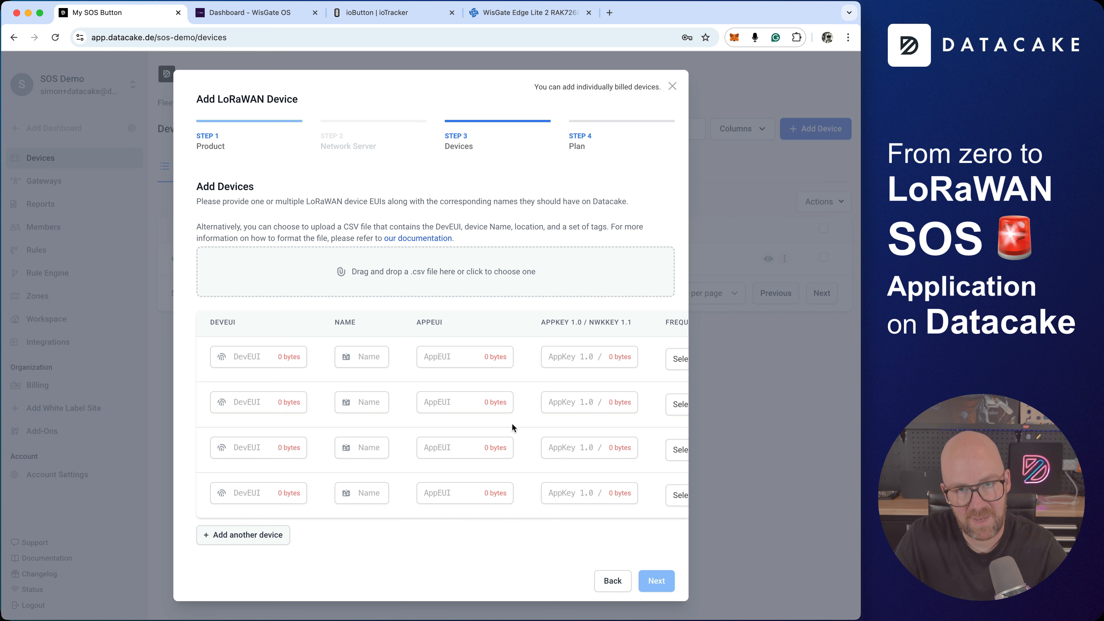
scroll(512, 423, right, 5)
scroll(519, 424, left, 5)
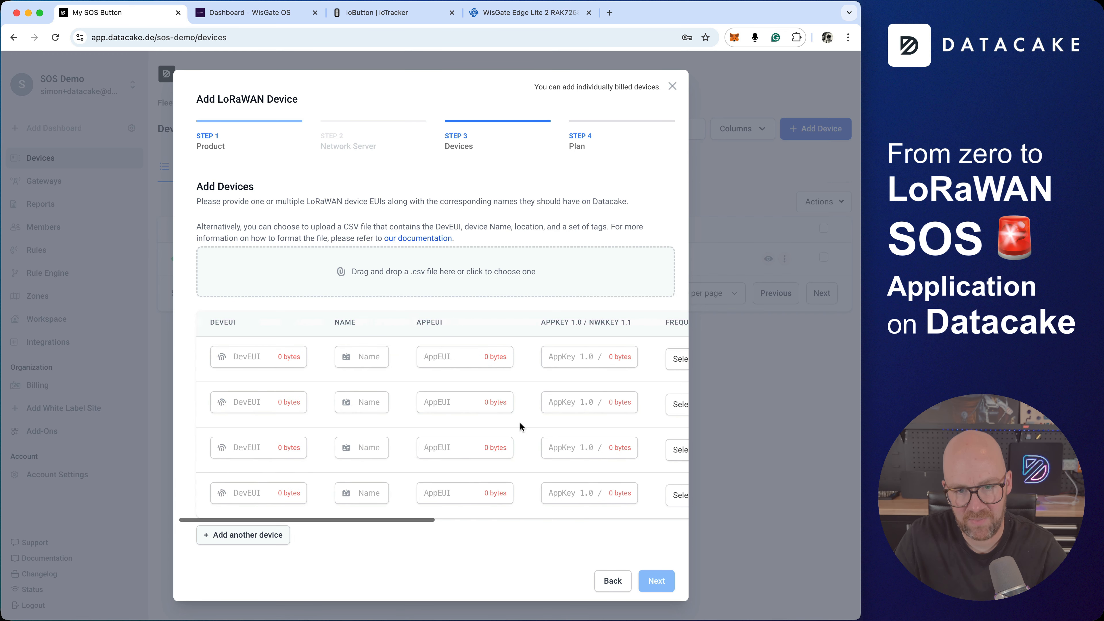
click(672, 86)
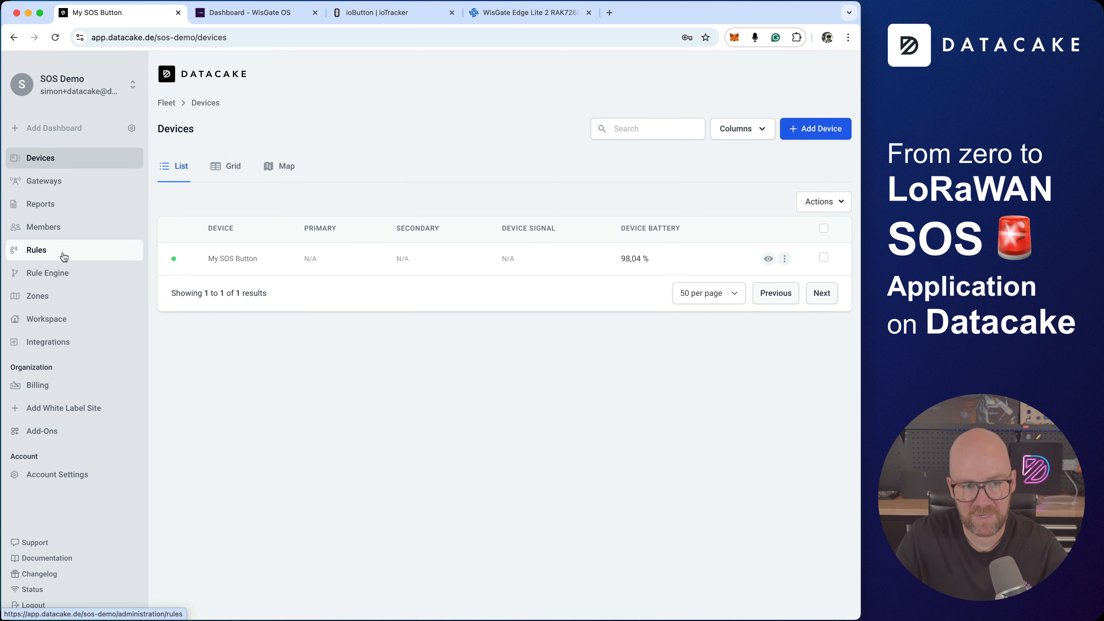
Step: Create a new rule in the Rule Engine named 'SOS Notification'
click(72, 277)
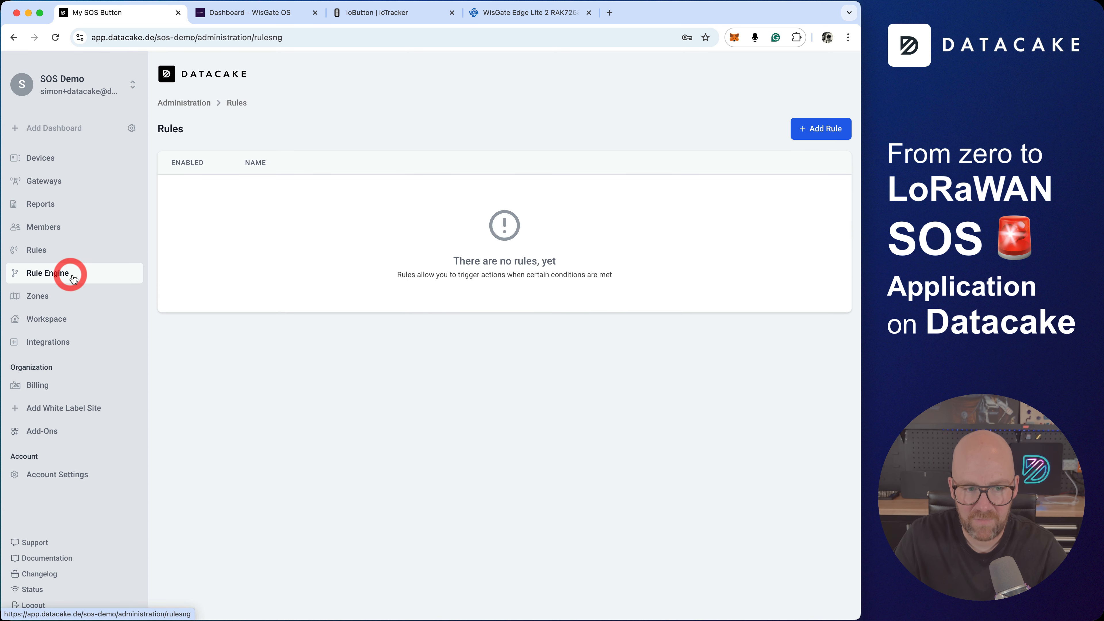
click(823, 136)
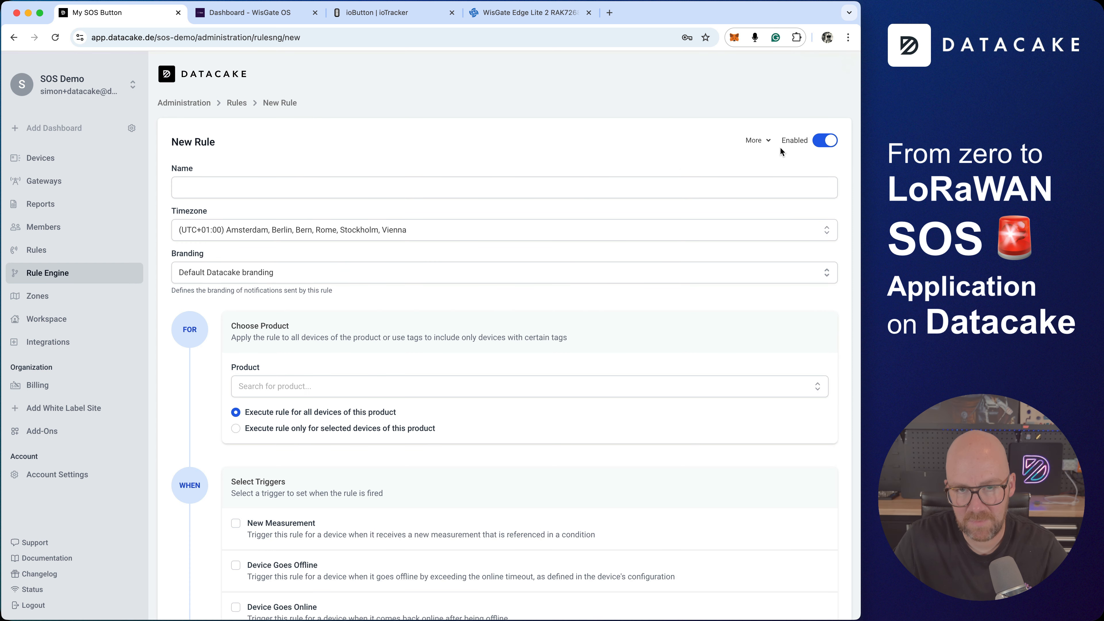
click(252, 185)
text(SOS Notification)
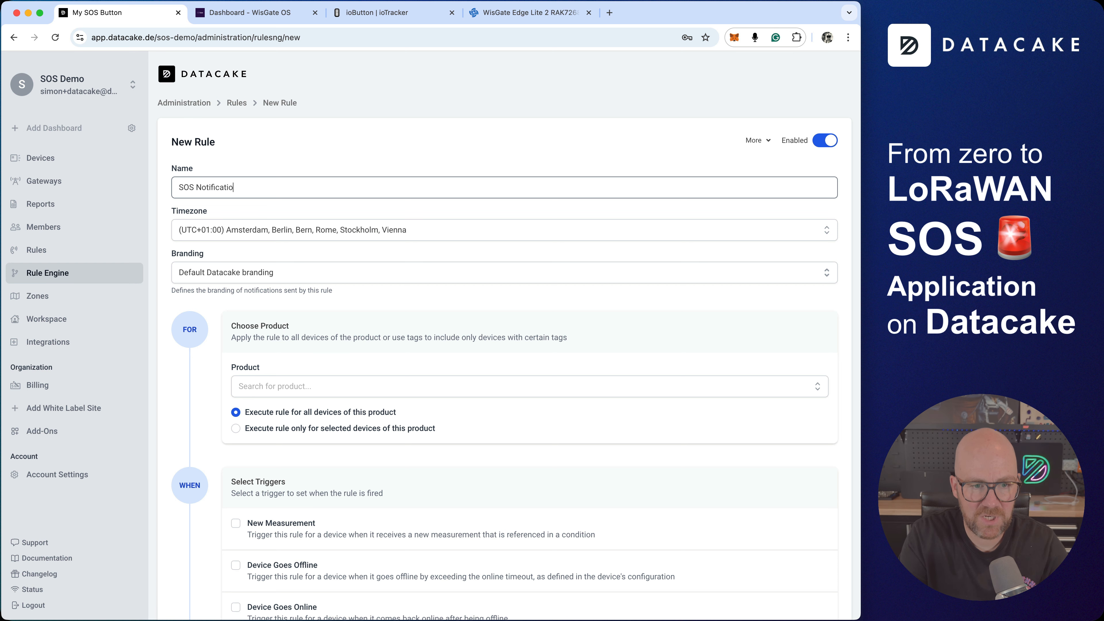
Step: Target the ioThings ioButton product and review its list of contained devices
click(304, 385)
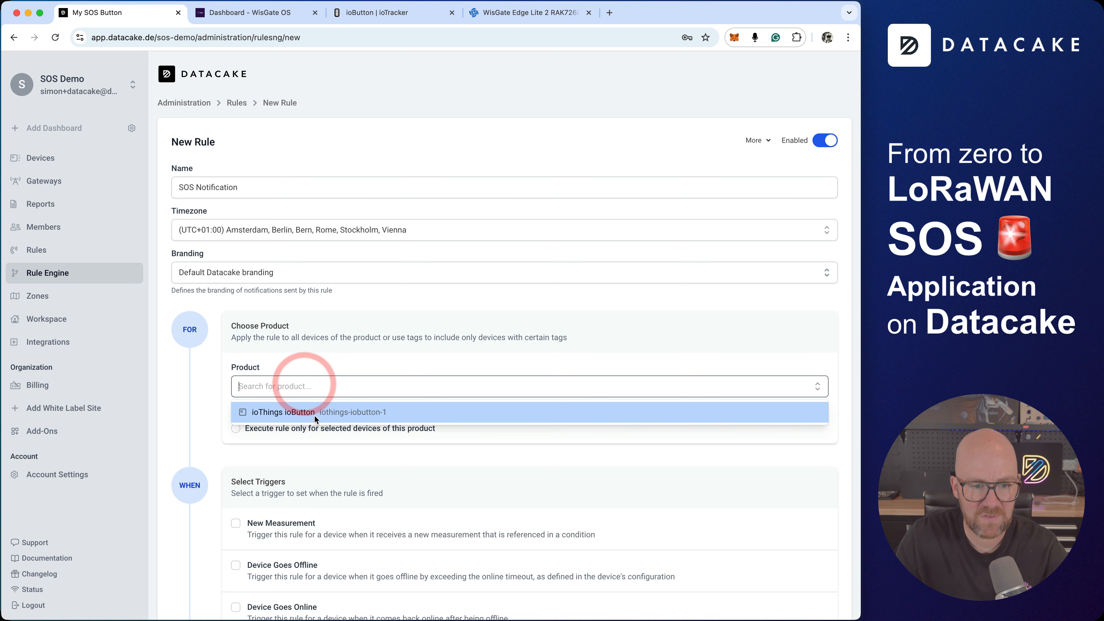
click(311, 410)
scroll(323, 364, down, 1)
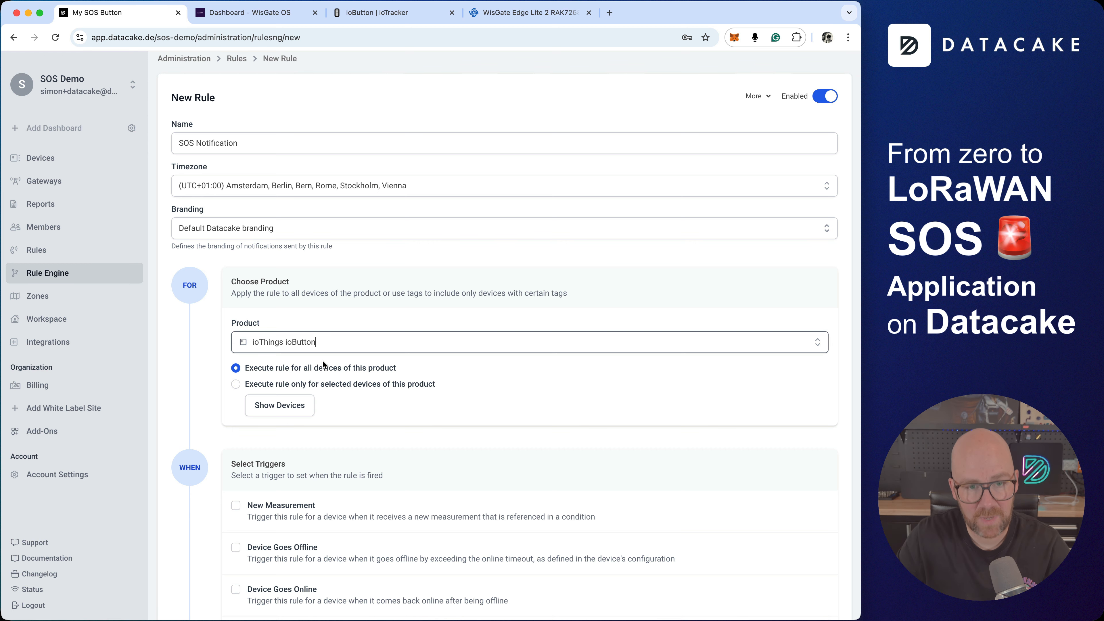
click(291, 408)
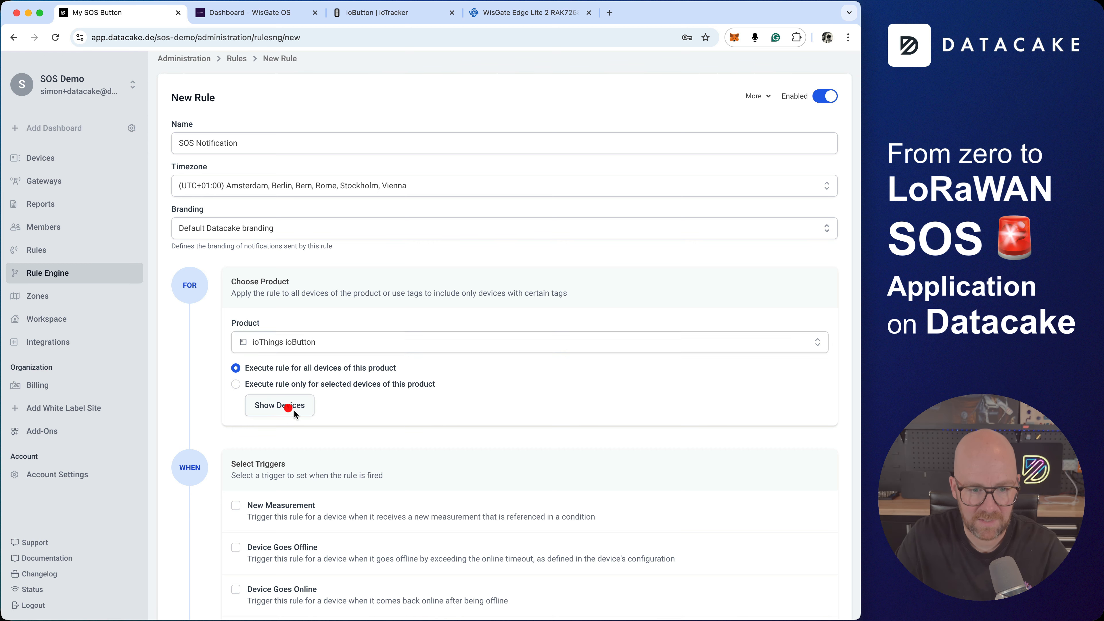
click(607, 297)
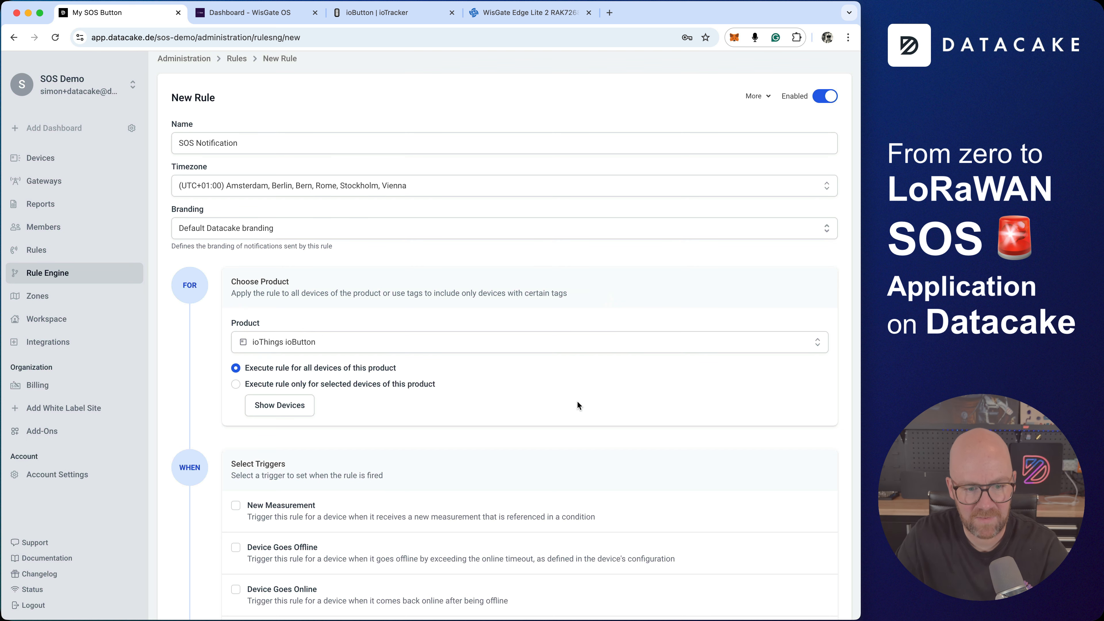
scroll(578, 403, down, 3)
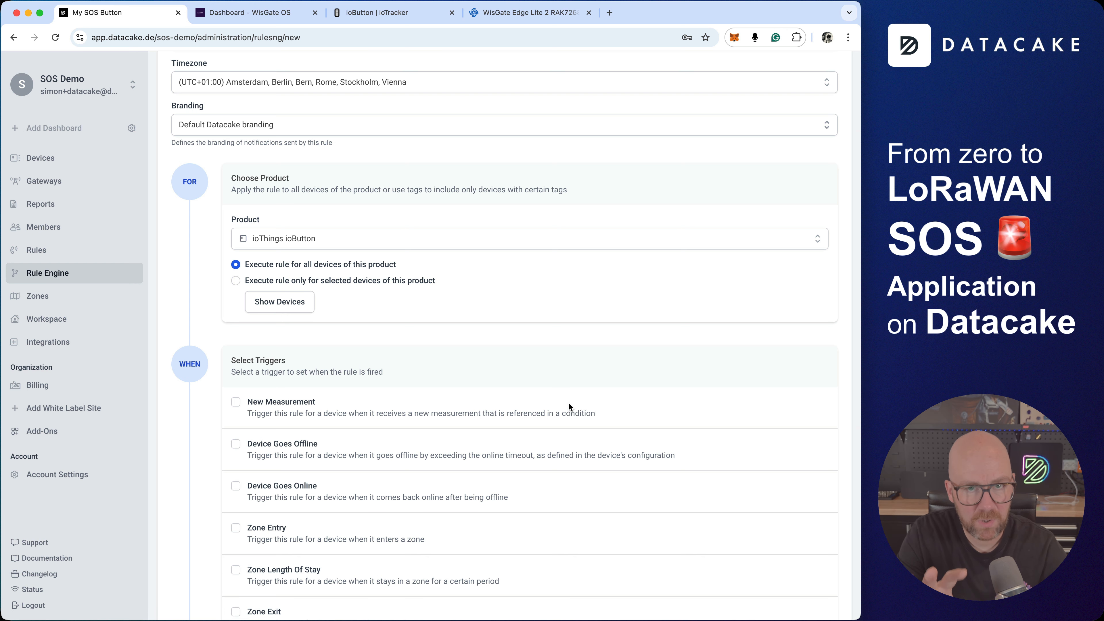
Step: Trigger the rule on New Measurement, leaving Device Goes Offline and Online unticked
scroll(413, 427, down, 4)
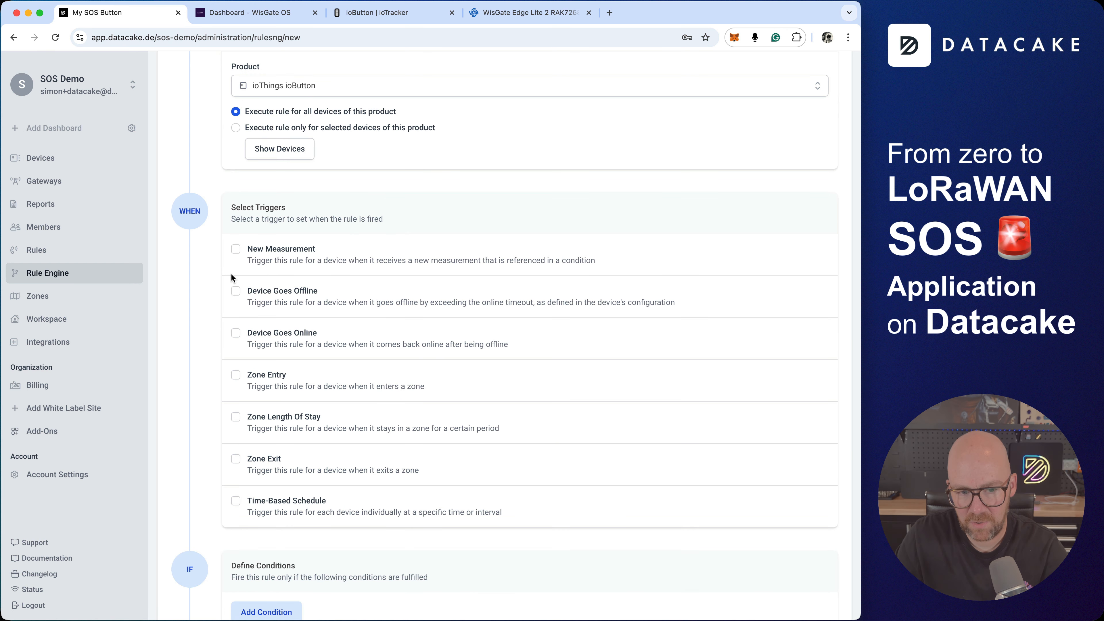
click(237, 292)
click(236, 334)
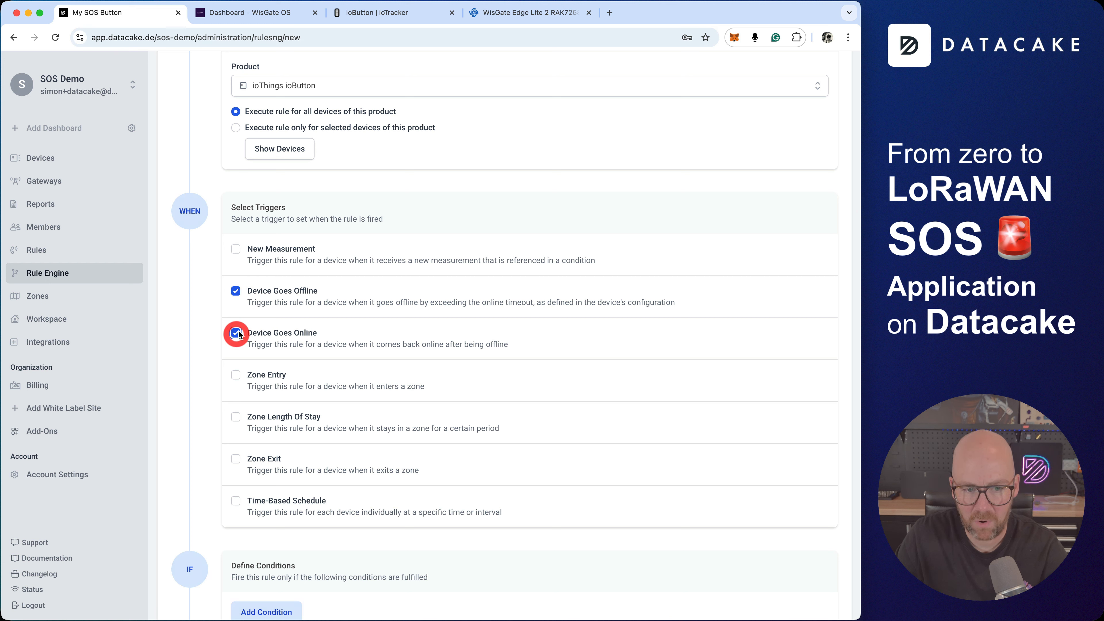
click(236, 291)
click(236, 333)
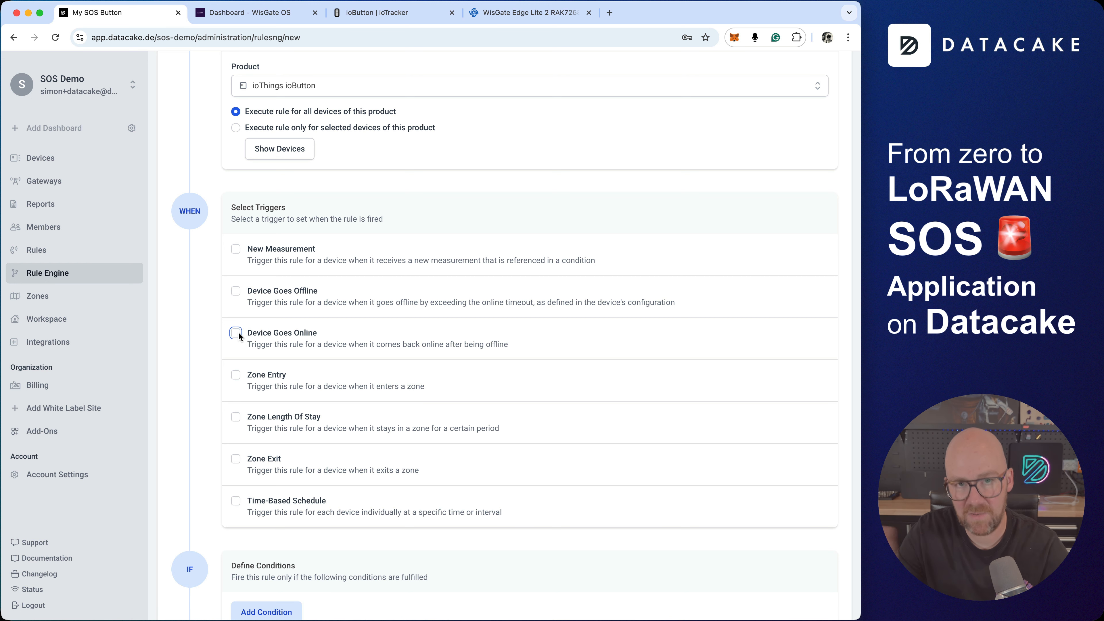
click(236, 249)
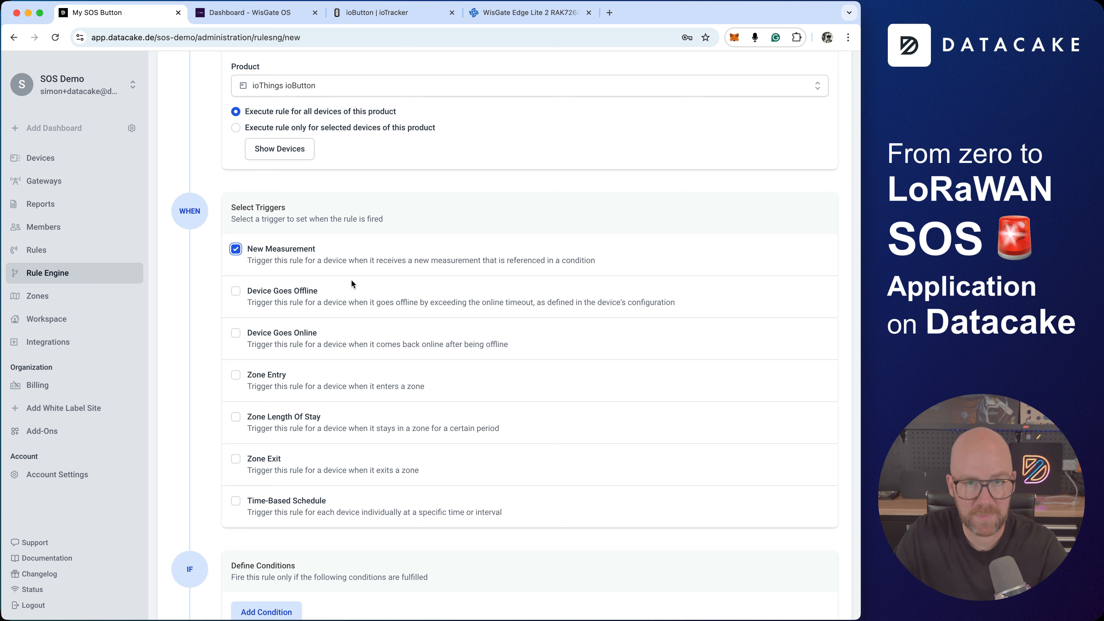
scroll(303, 463, down, 4)
click(276, 459)
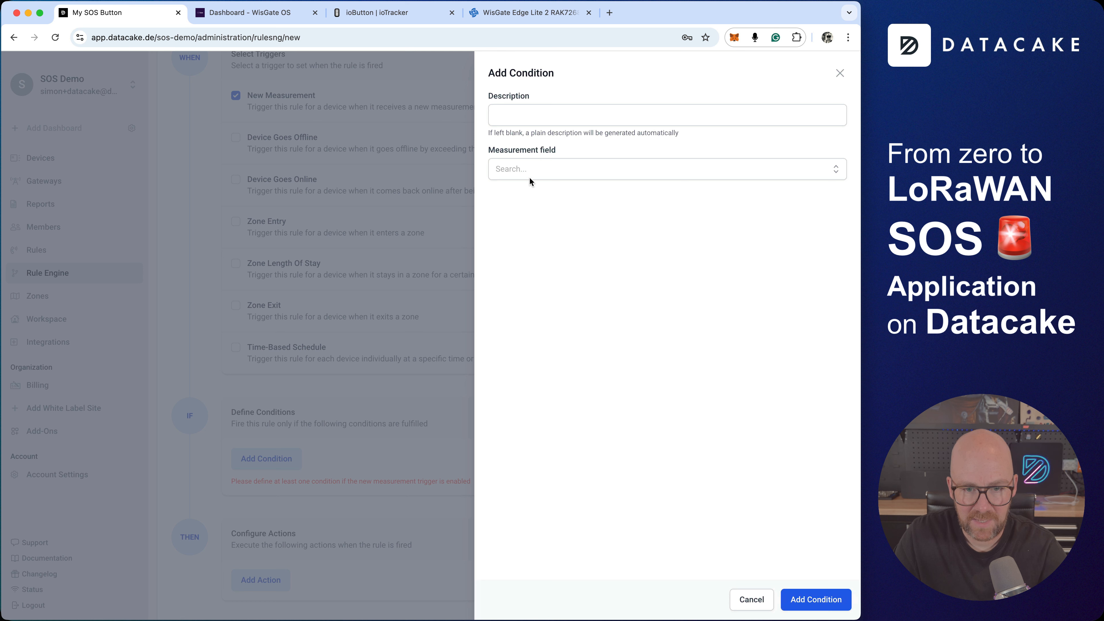
Step: Add the condition Button Click Reason Equals the constant string 'single'
click(530, 174)
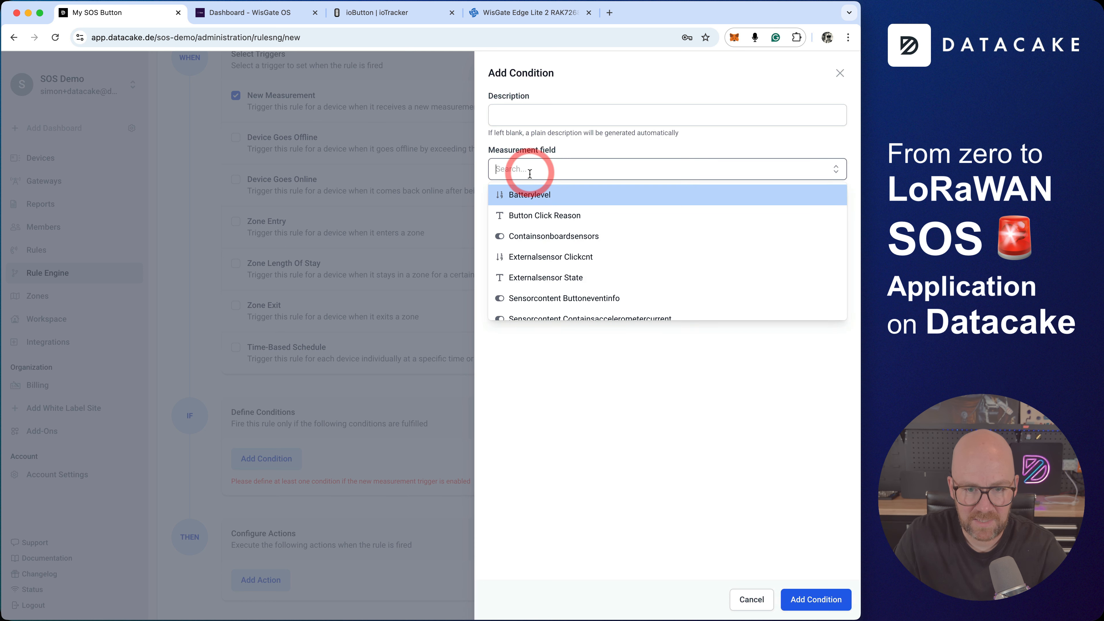
click(585, 220)
click(563, 248)
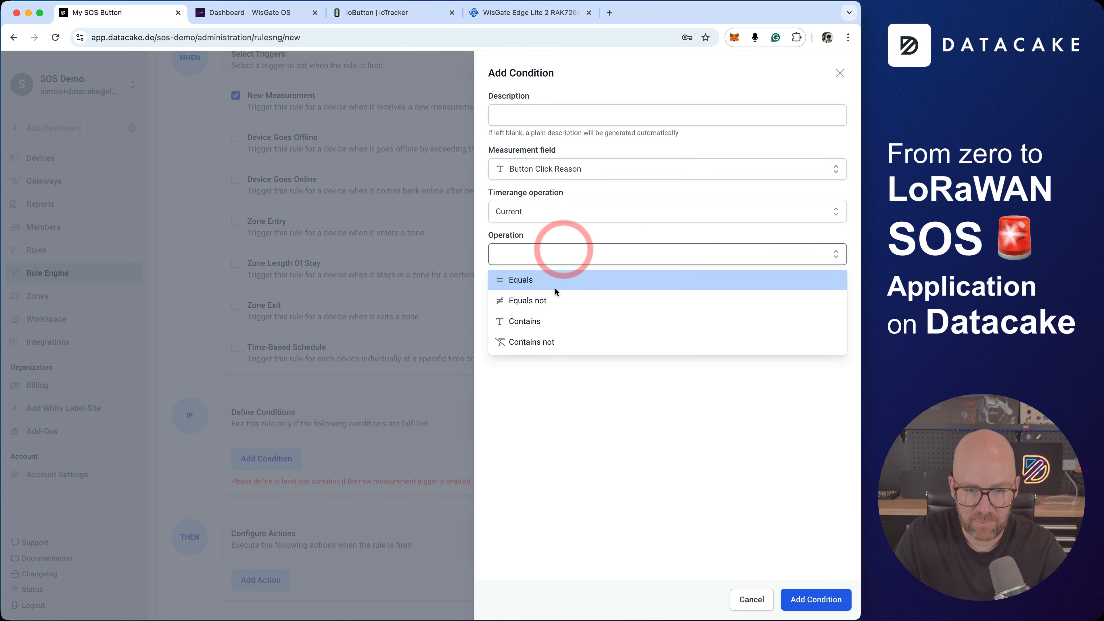
click(553, 283)
click(549, 255)
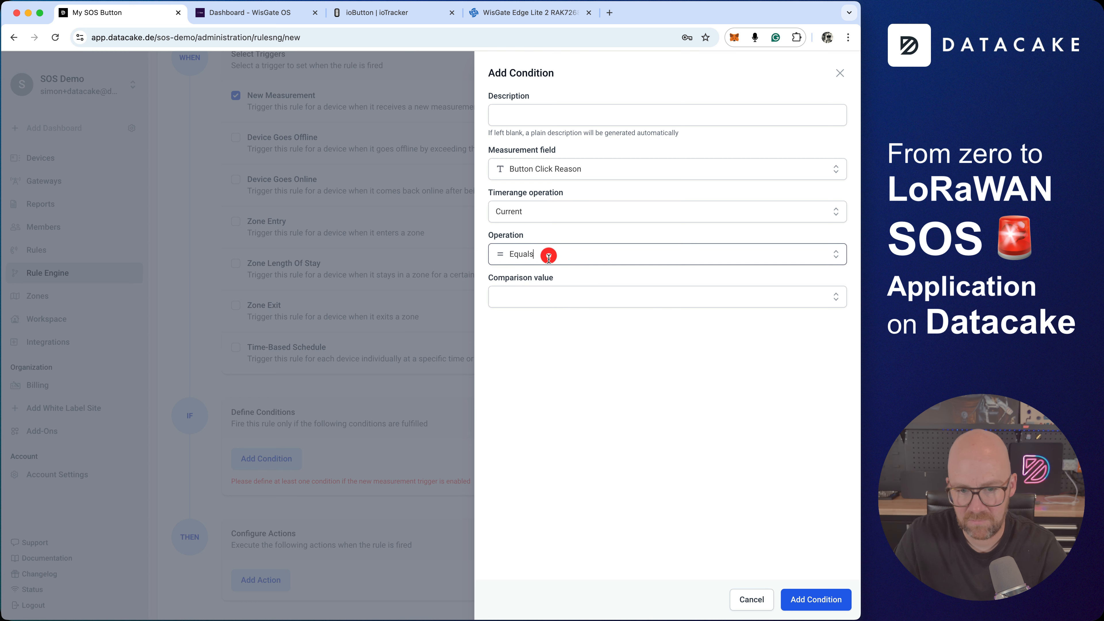
click(546, 295)
click(545, 322)
click(542, 336)
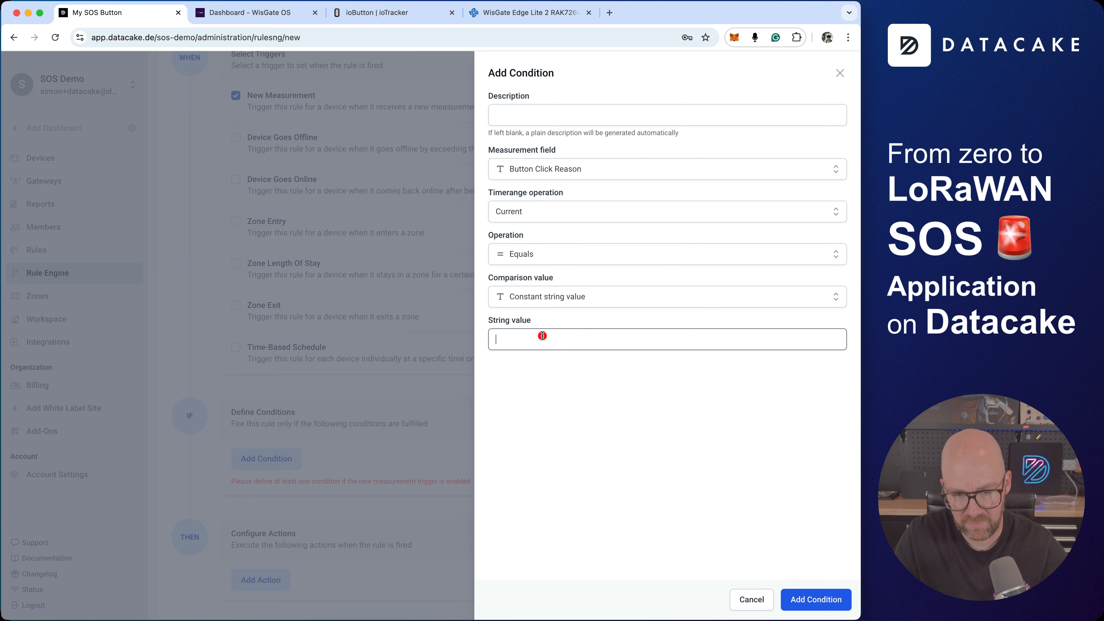
text(single)
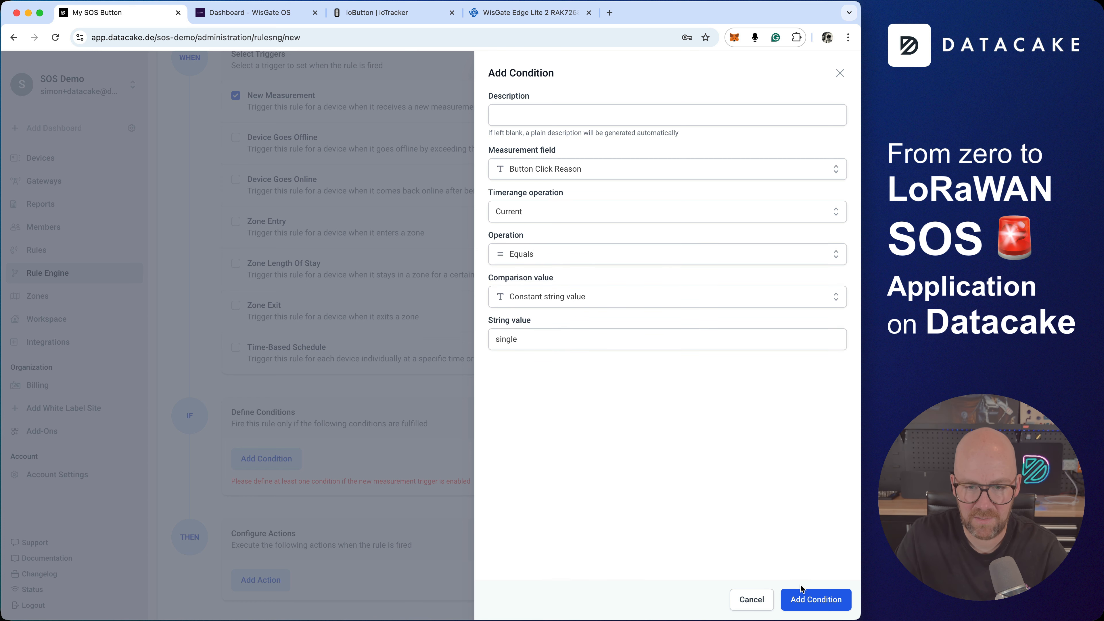
click(804, 596)
scroll(493, 495, down, 3)
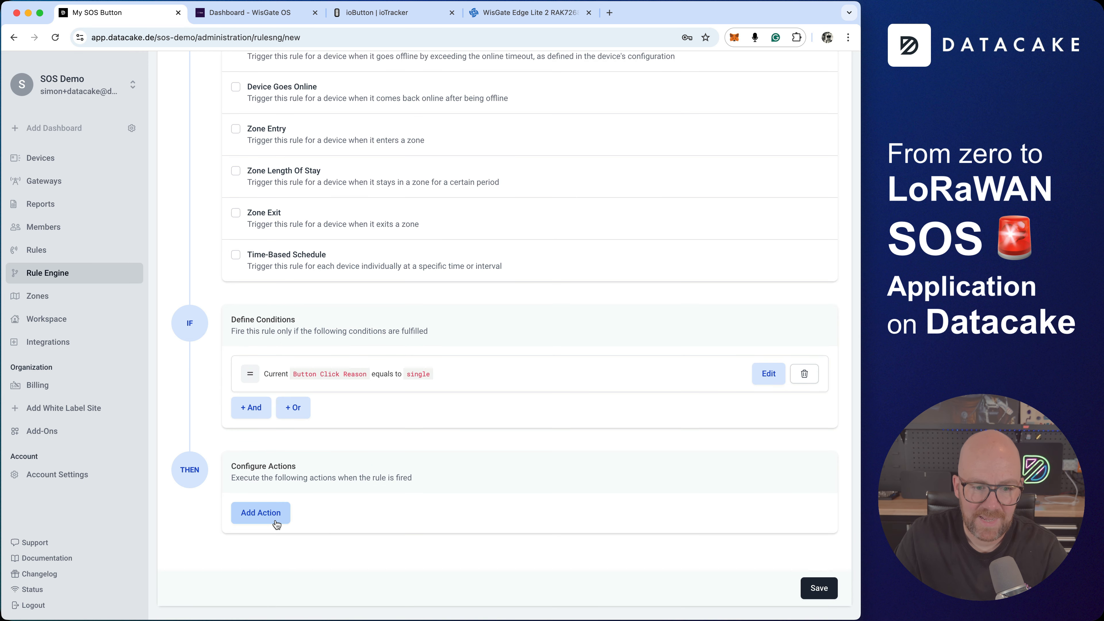
click(261, 513)
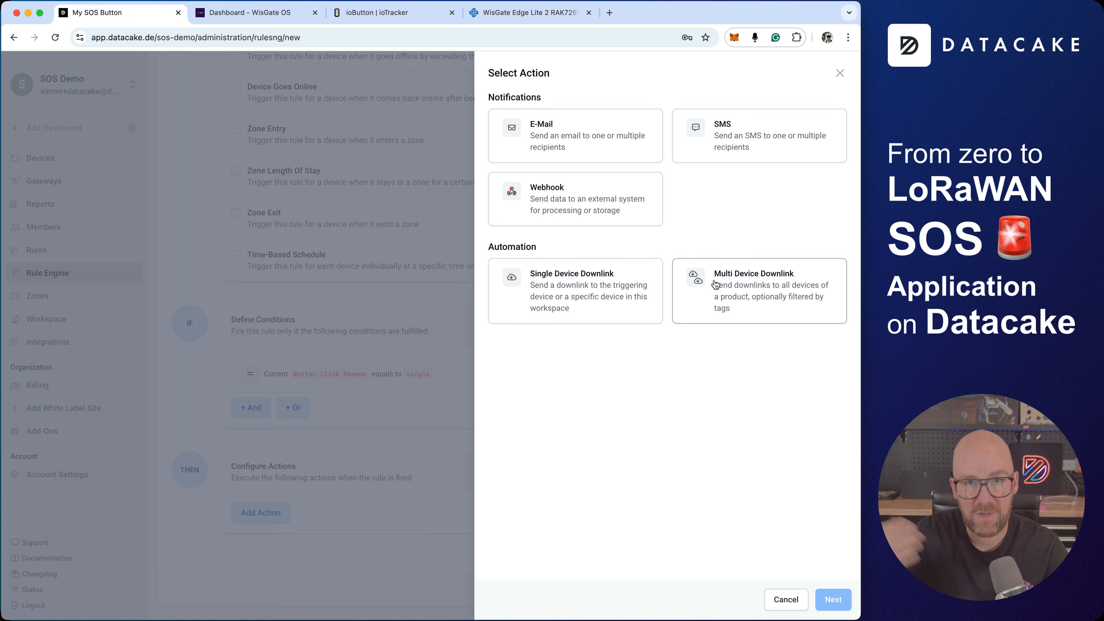
Step: Choose an E-Mail action and try adding, then removing, a suggested receiver address
click(733, 220)
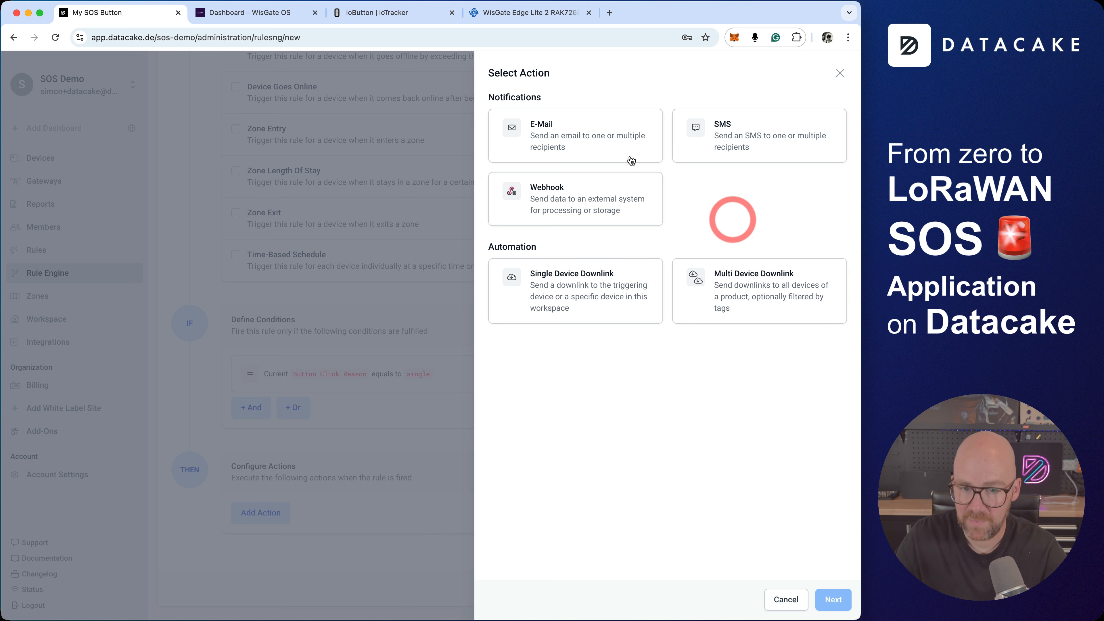
click(590, 150)
click(833, 599)
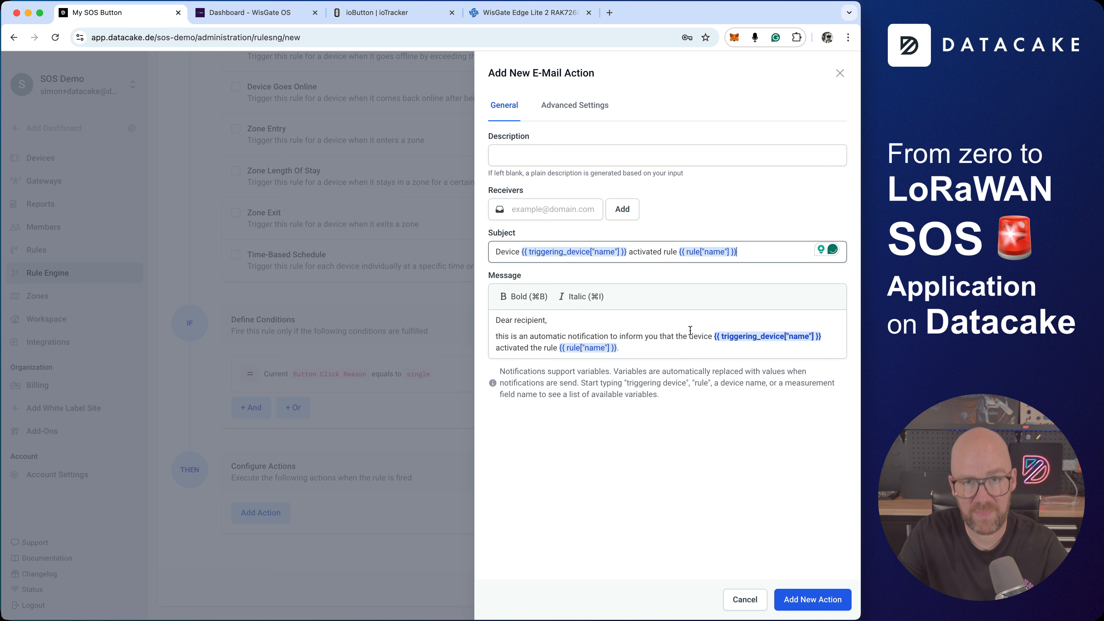
click(690, 350)
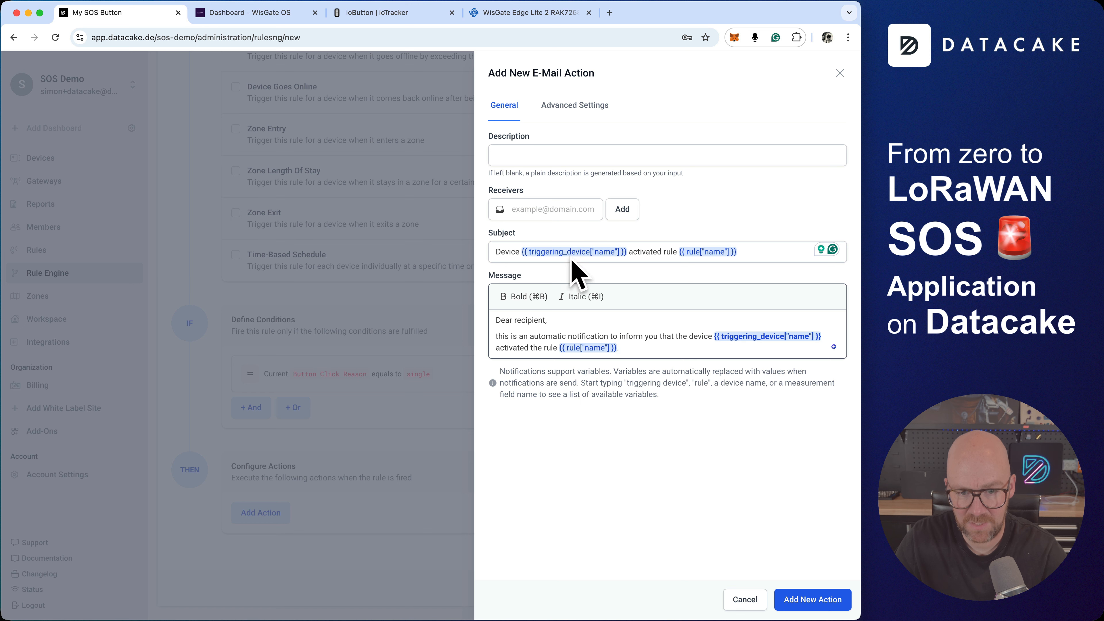
click(749, 251)
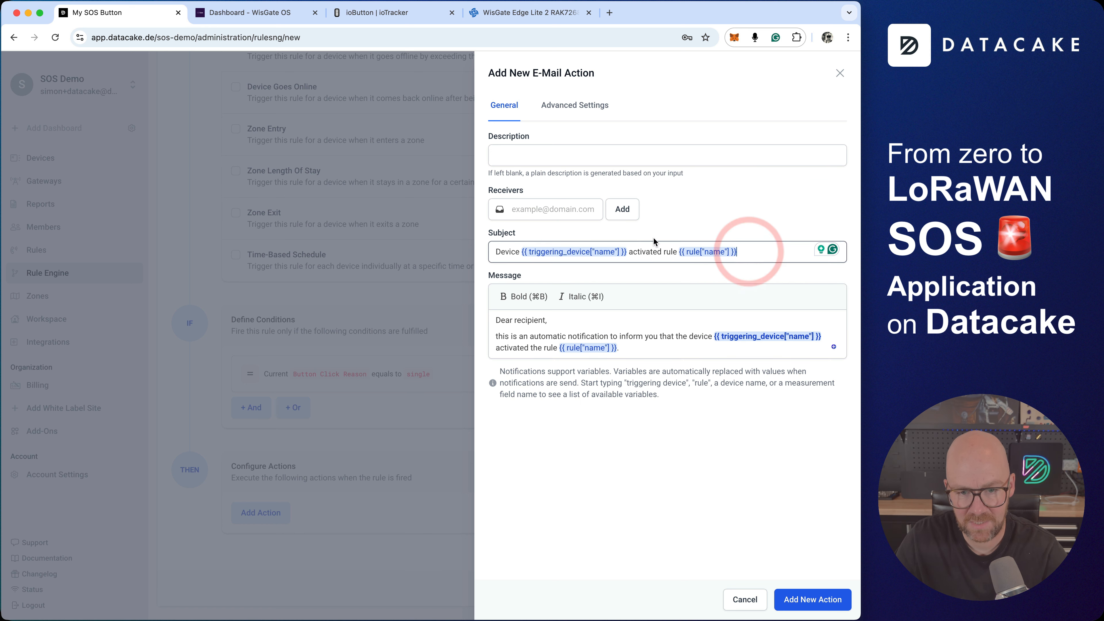
click(572, 213)
click(572, 232)
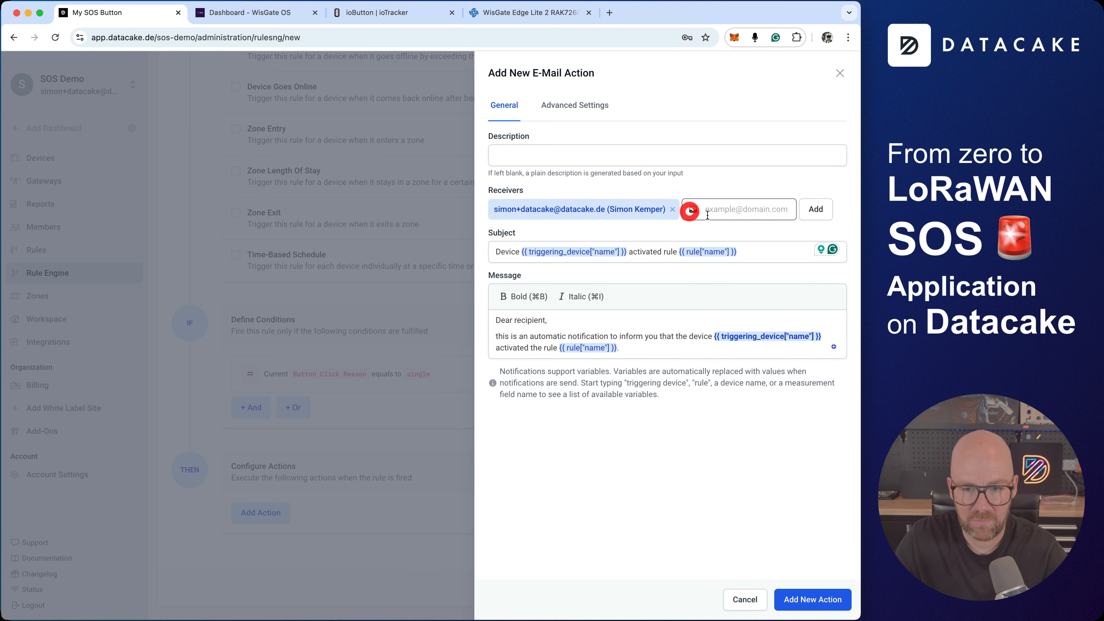
click(673, 210)
Step: Try adding a triggering-device variable on a new line of the message
click(639, 345)
key(Return)
key(Return)
text(r)
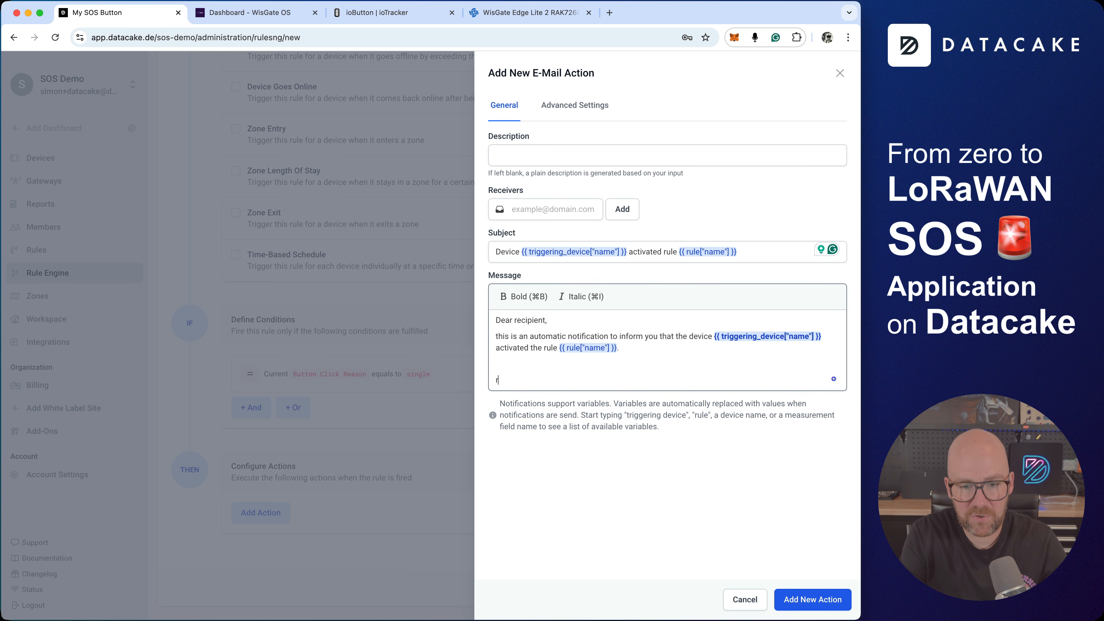
text(igg)
key(Down)
key(Down)
key(Up)
key(Down)
key(Down)
key(Down)
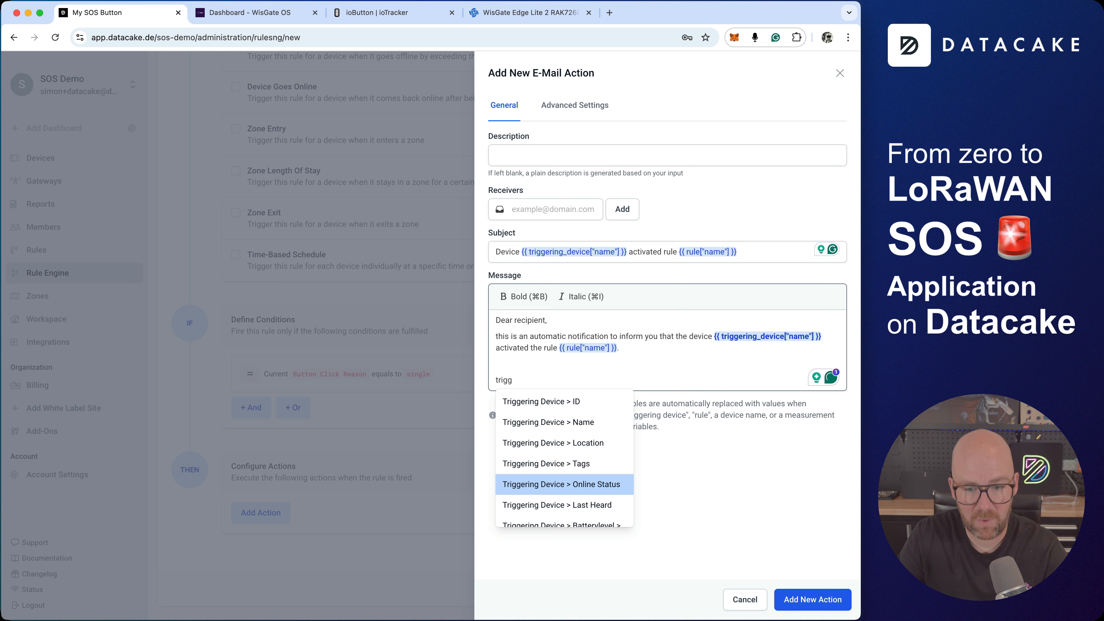
key(Down)
key(Down)
key(Down)
key(Up)
key(Up)
key(Up)
key(Up)
key(Up)
key(Up)
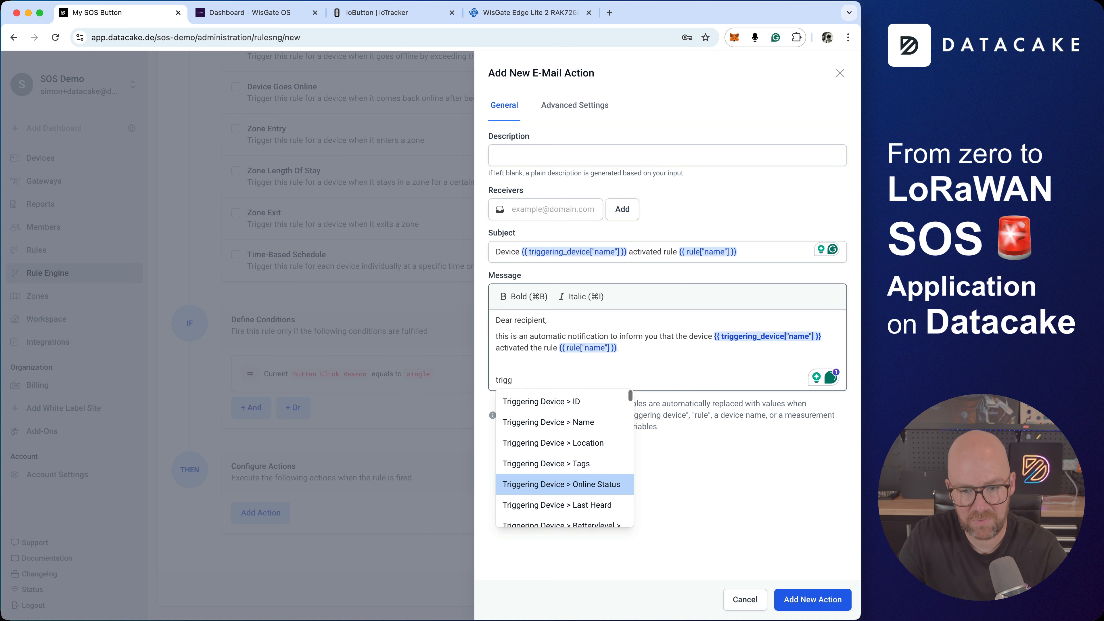
key(Up)
key(Up)
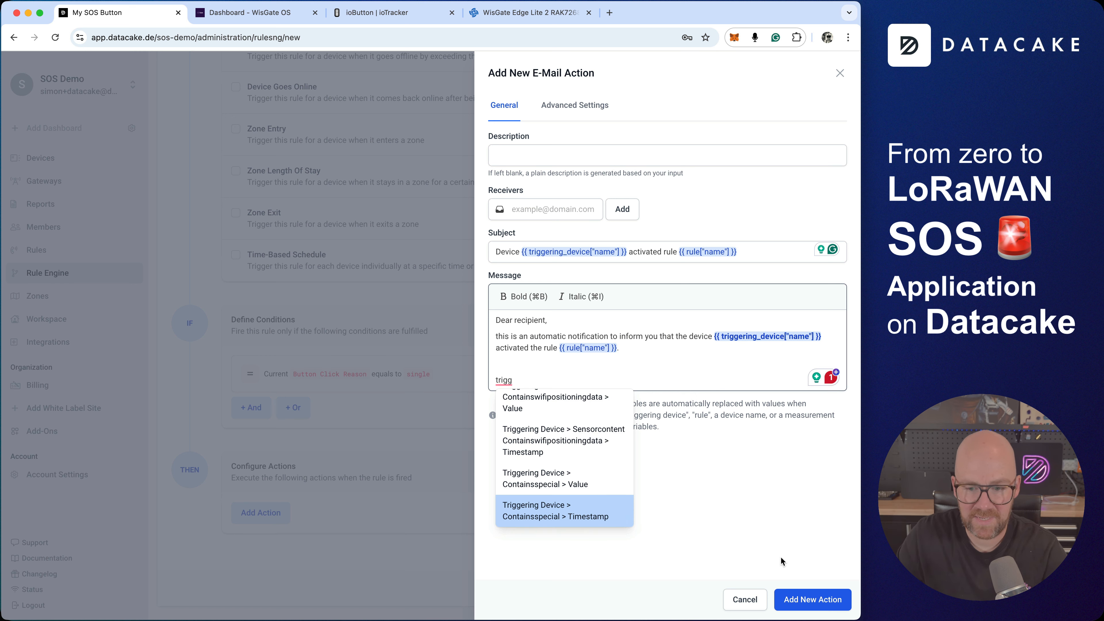
Step: Delete the unfinished 'trigg' text, set the owner's address as receiver, and add the e-mail action
click(777, 579)
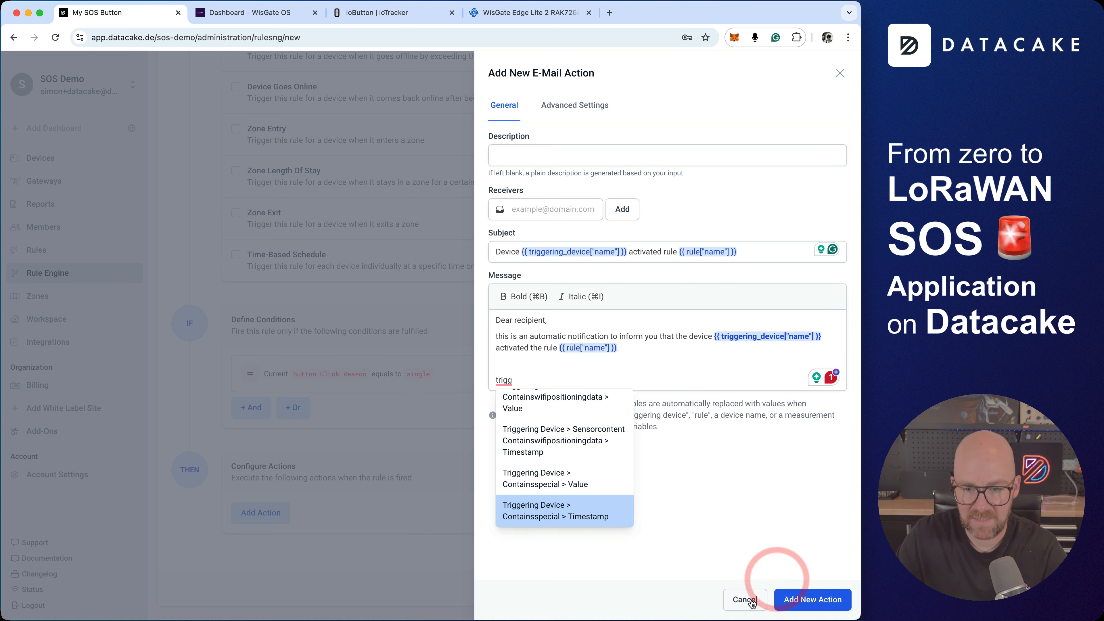
click(558, 384)
drag(580, 377, 436, 375)
key(BackSpace)
key(BackSpace)
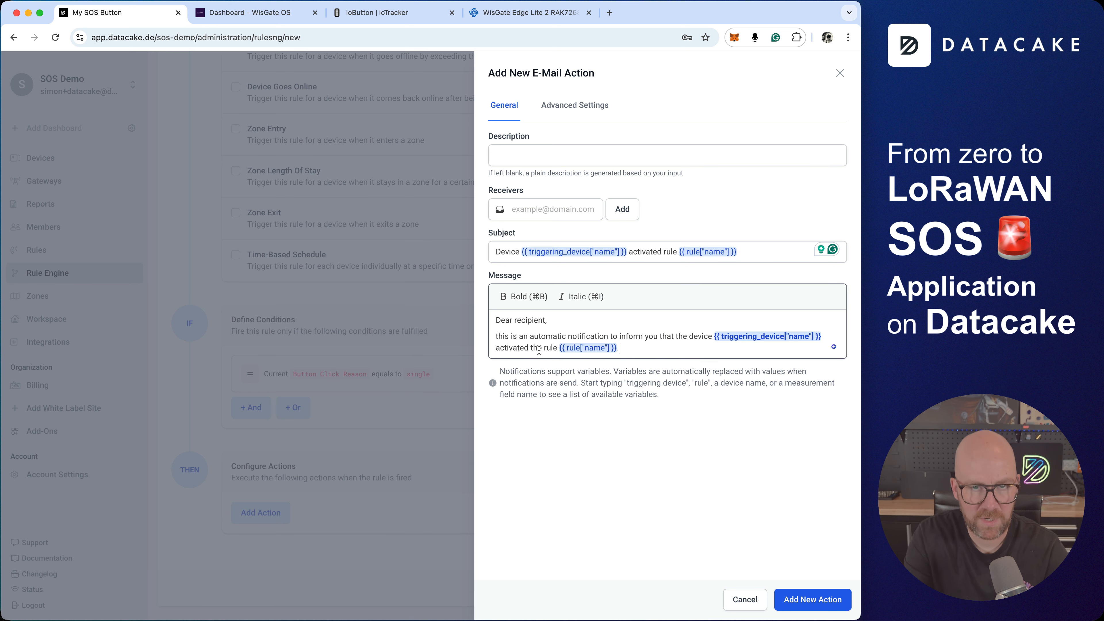
click(806, 599)
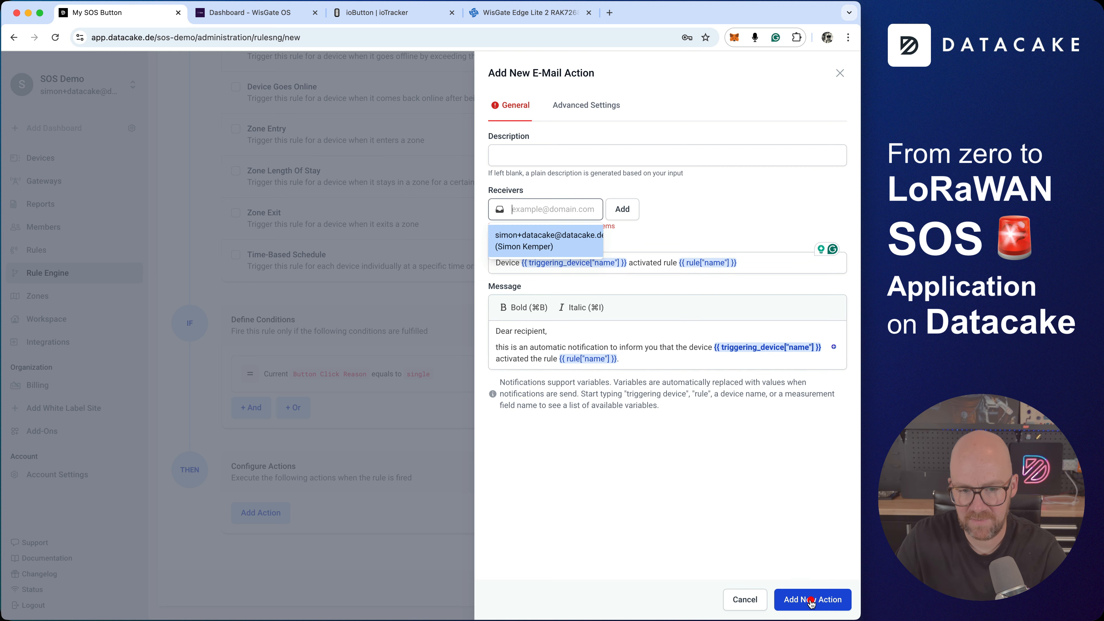
click(559, 239)
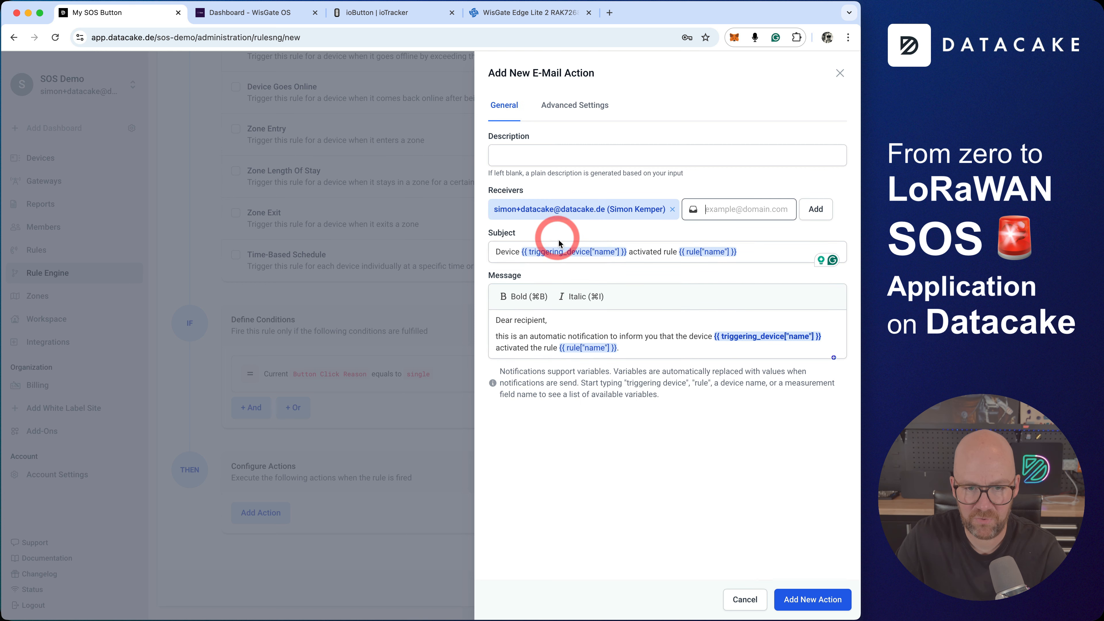
click(813, 600)
Step: Limit the rule to selected ioButton devices; the tag search offers no tags
scroll(413, 424, up, 10)
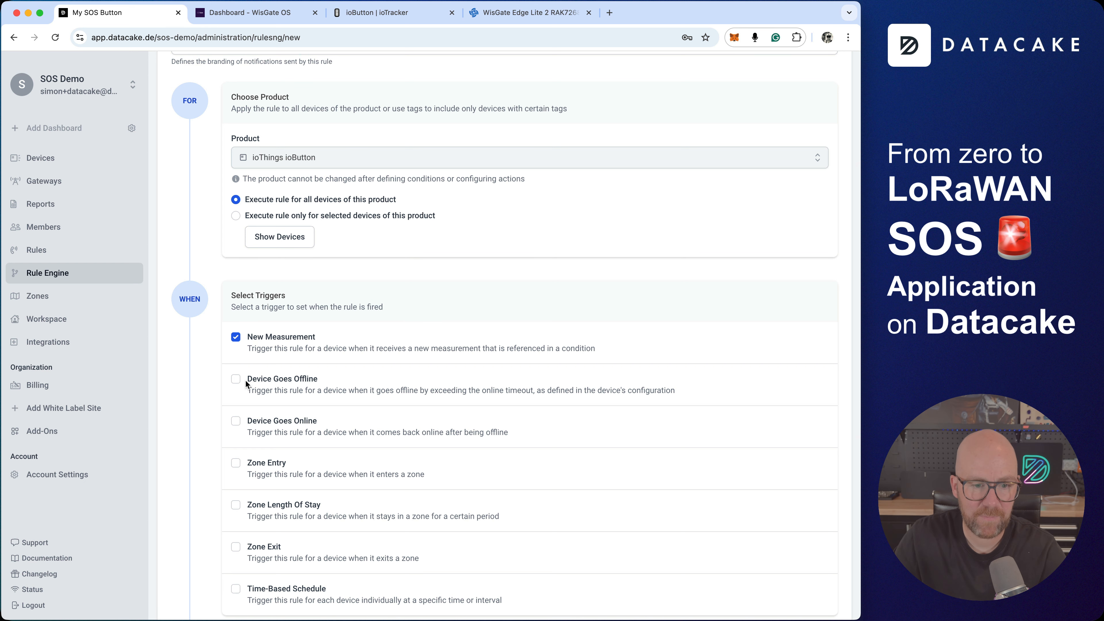
scroll(241, 386, down, 1)
scroll(253, 404, up, 5)
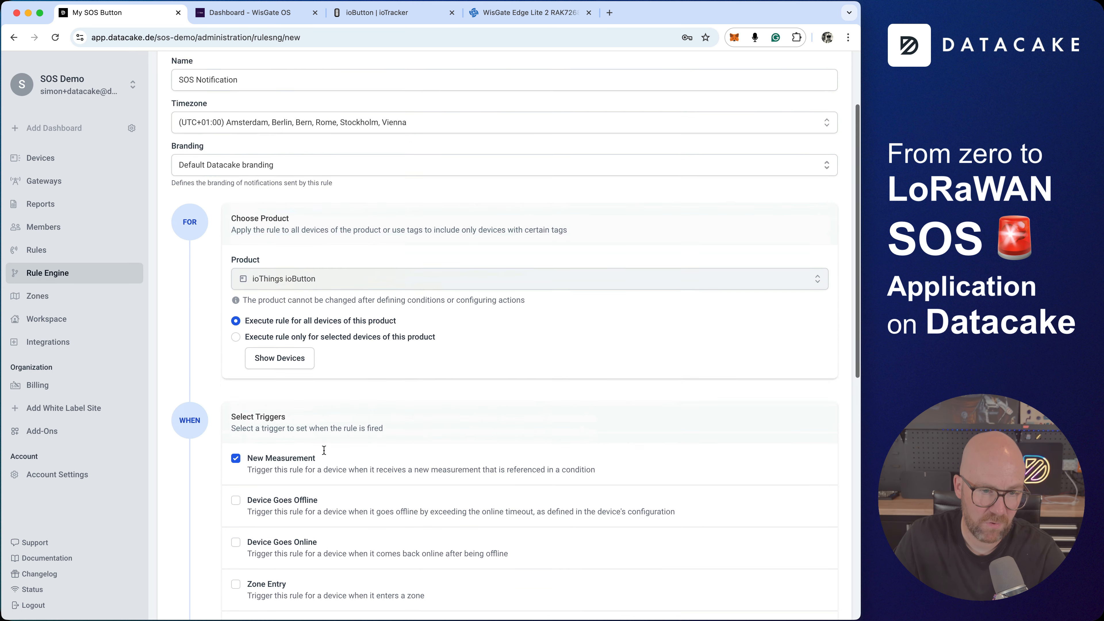
click(236, 370)
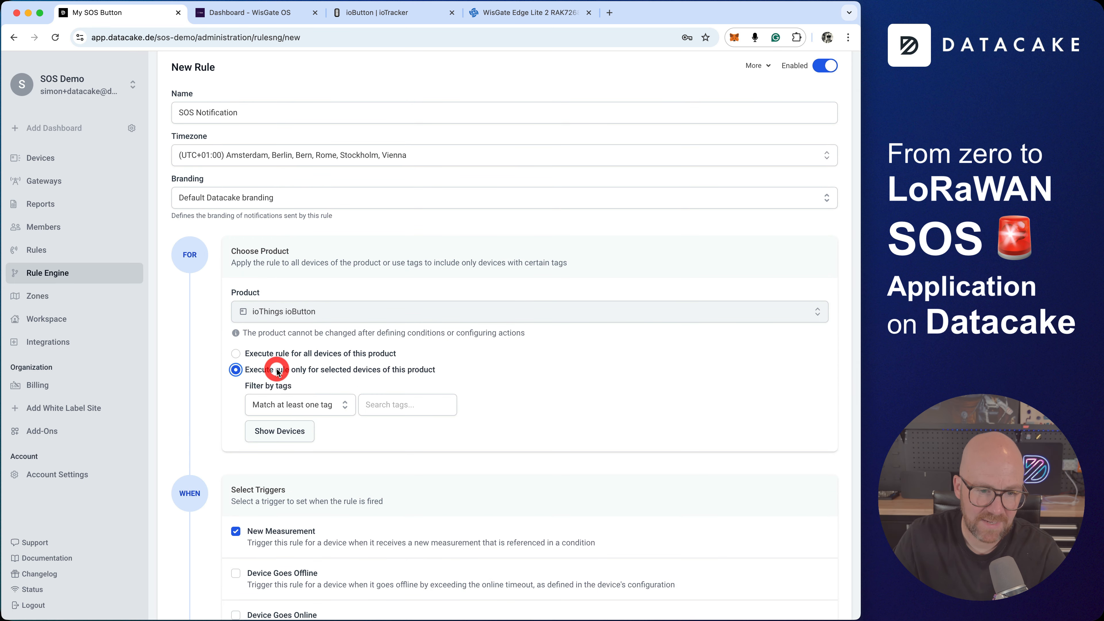
click(388, 404)
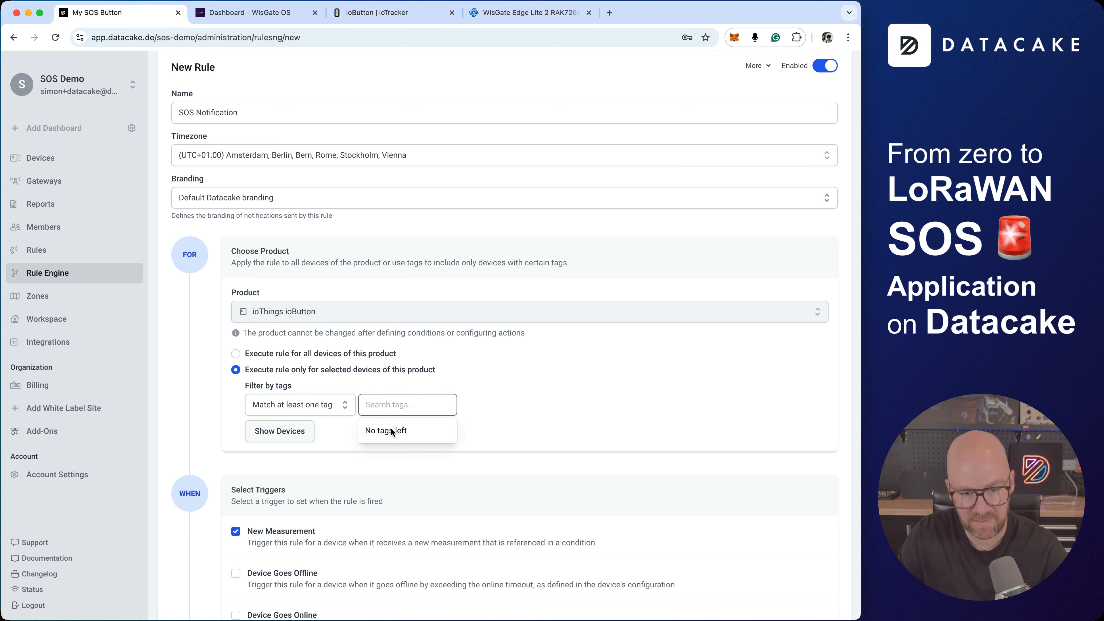
click(510, 414)
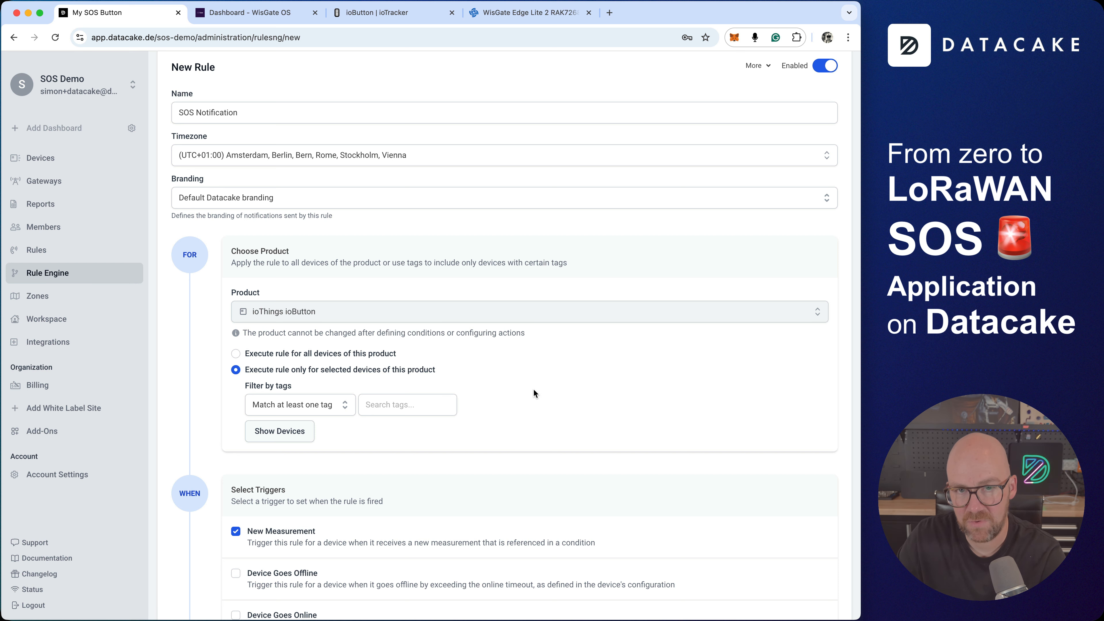
scroll(535, 390, down, 12)
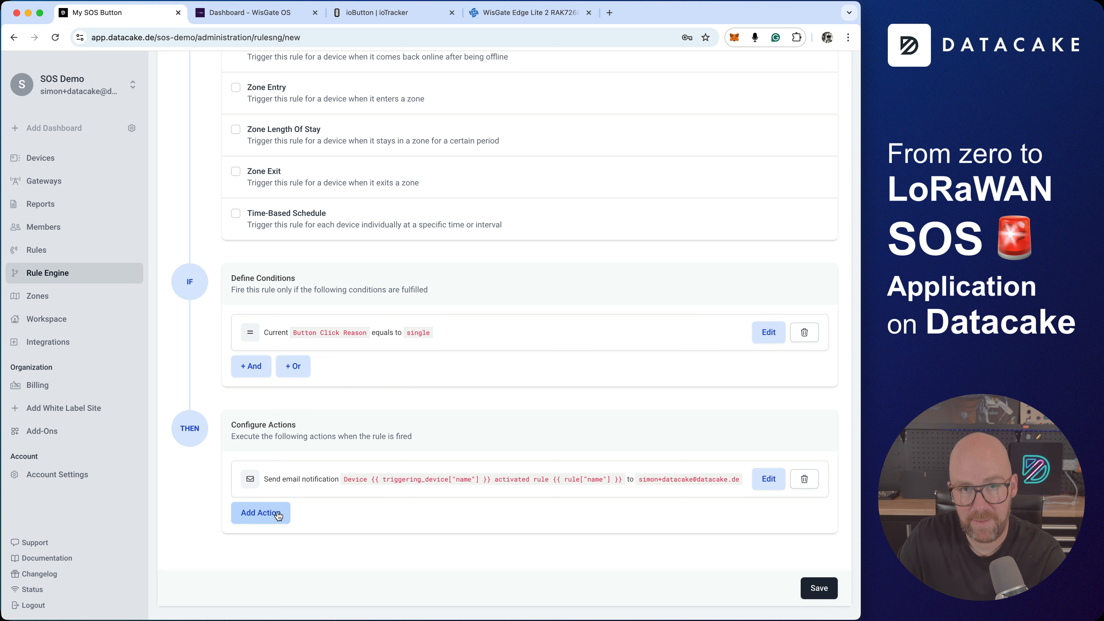
Step: Preview a Webhook action, discard it, and save the SOS Notification rule
click(278, 516)
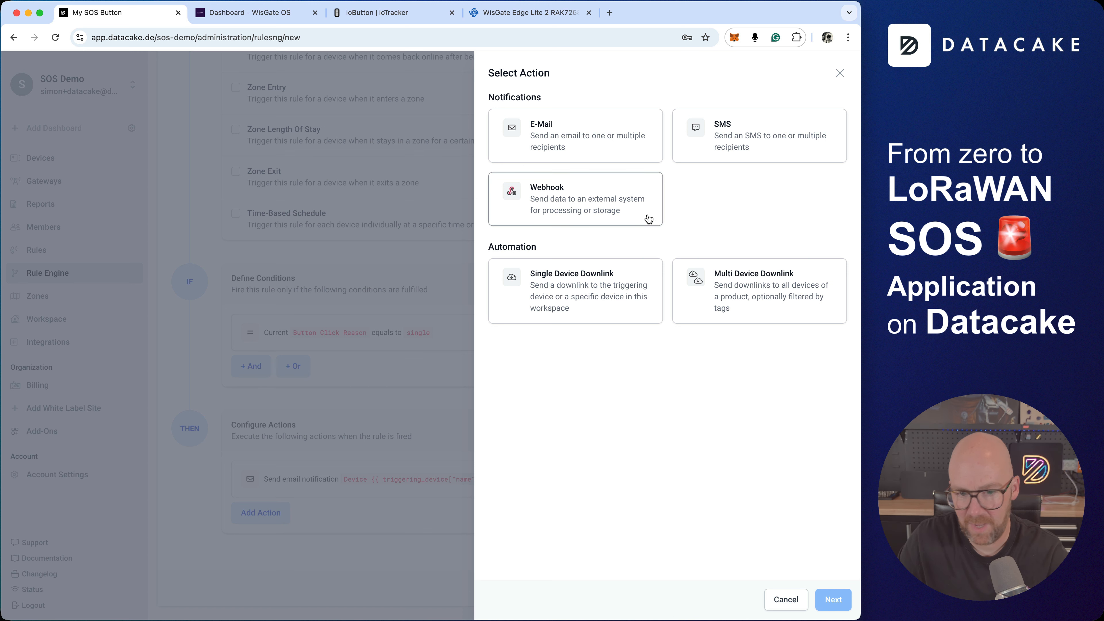
click(634, 212)
click(847, 600)
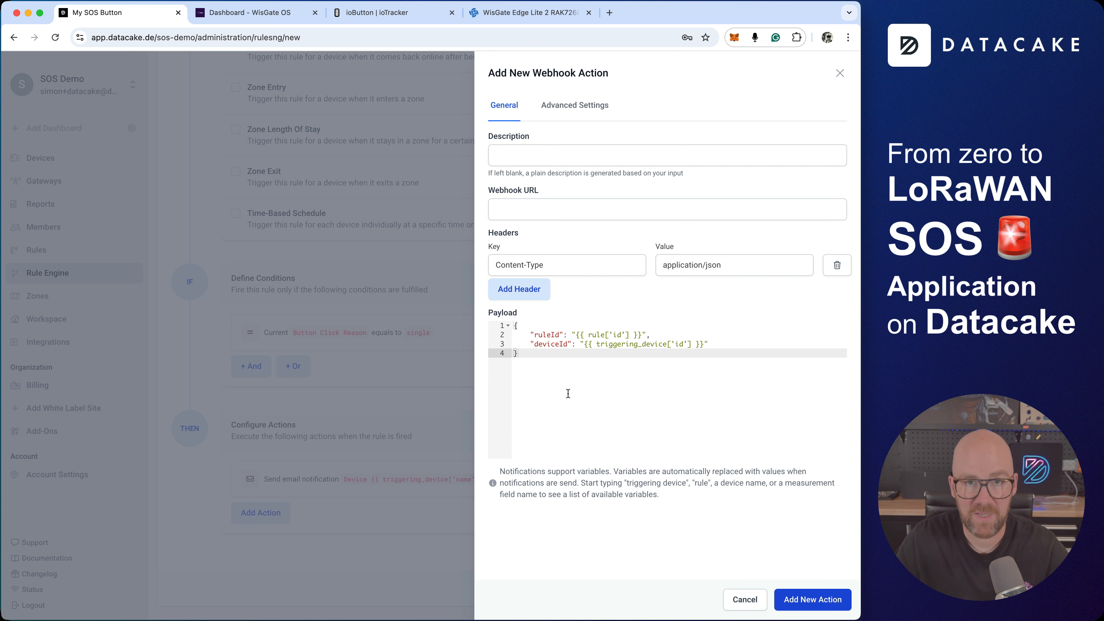
click(744, 600)
click(835, 589)
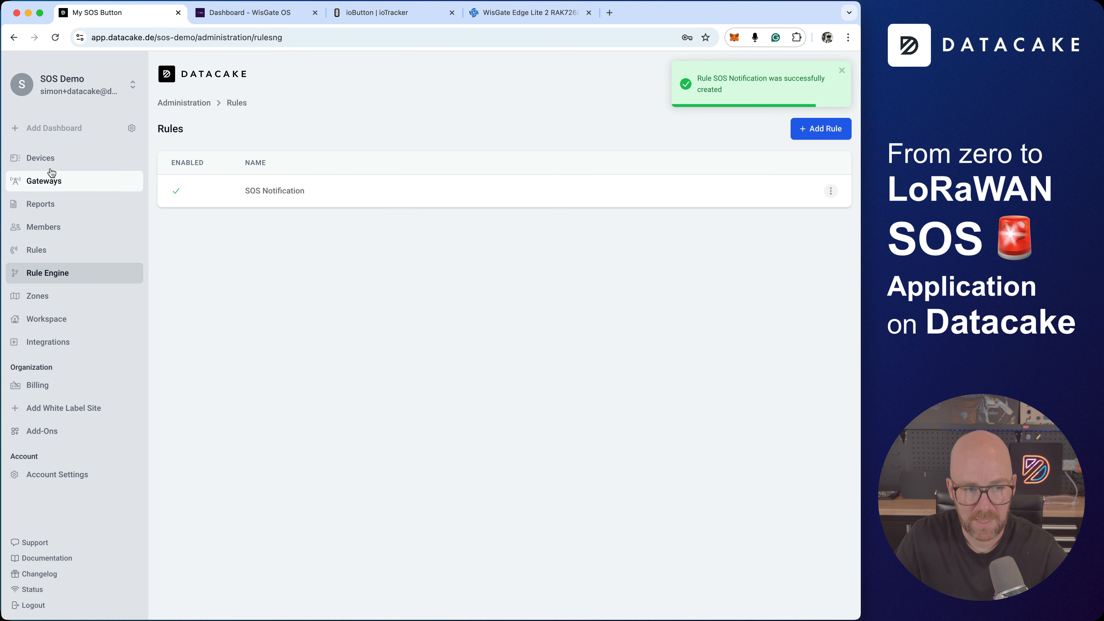
Step: Clear the SOS alarm on the My SOS Button dashboard and dismiss the support chat
click(46, 160)
click(254, 257)
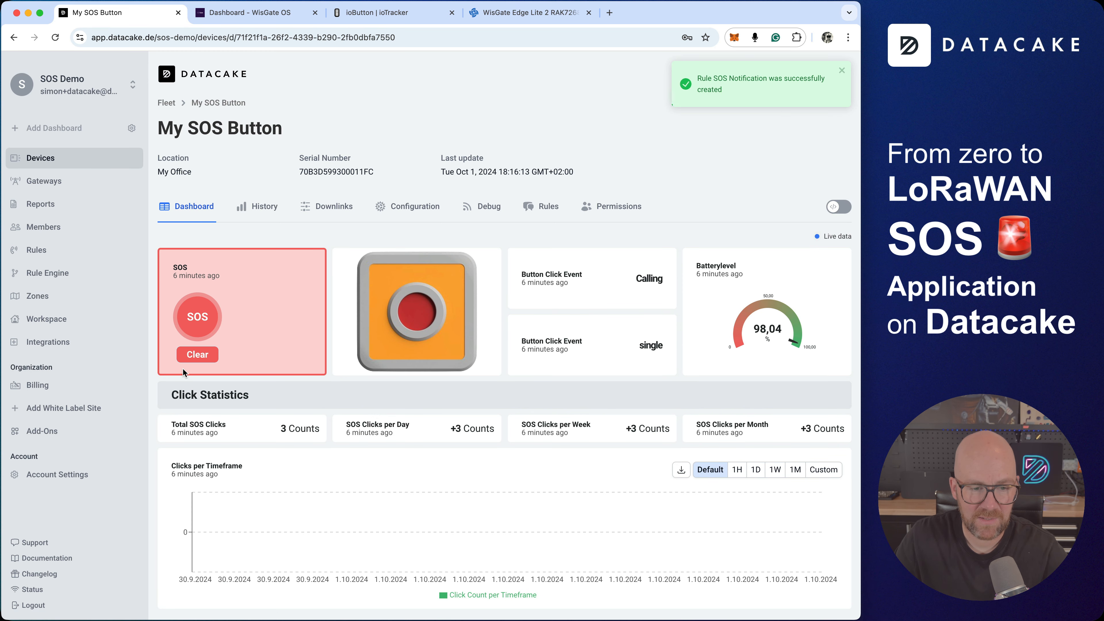
click(196, 355)
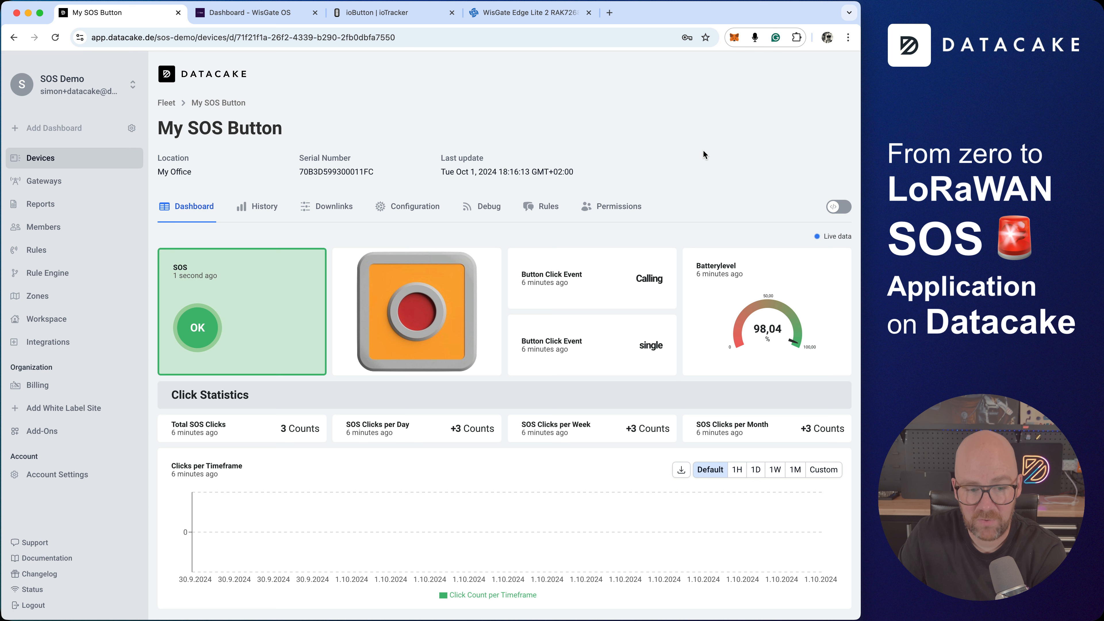
click(34, 543)
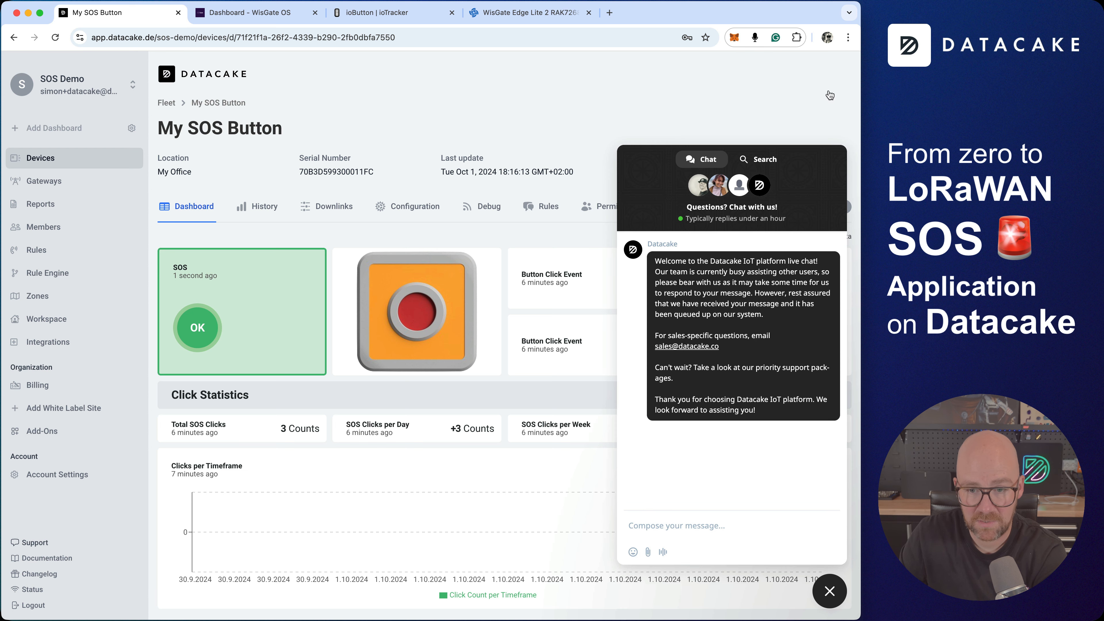
click(830, 591)
click(736, 157)
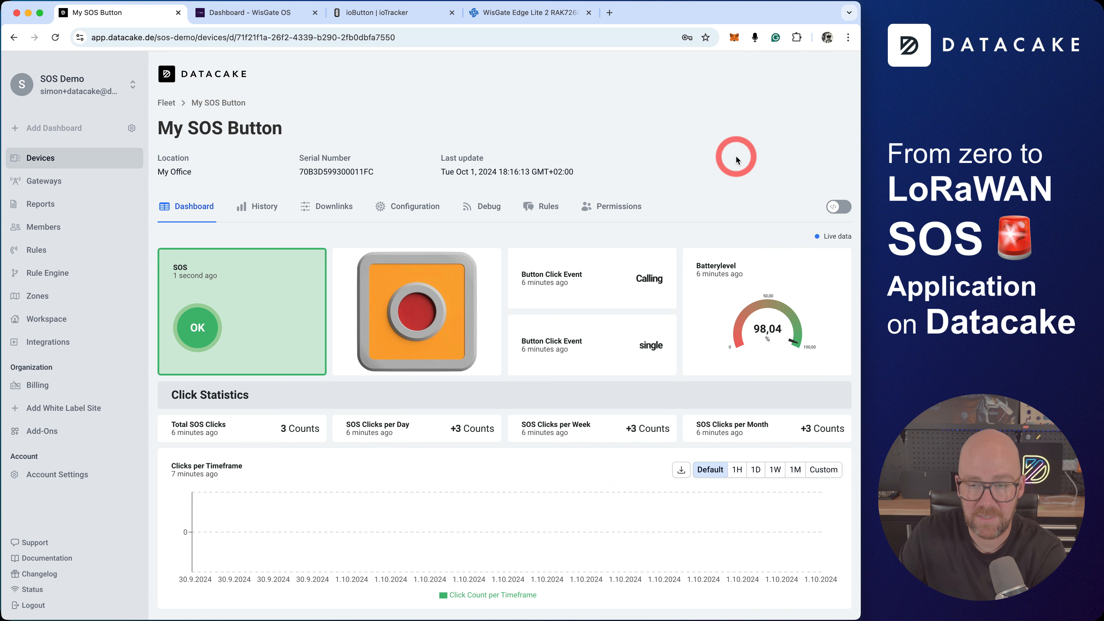